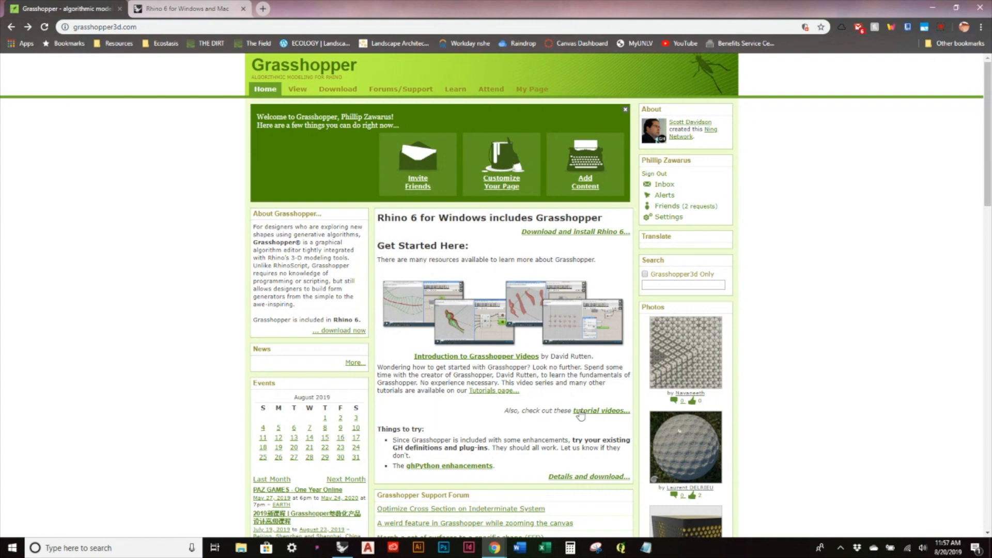
Examine the learning resources on the Grasshopper site's Tutorials page, then return to the site's home page.
{"action": "left_click", "coordinate": [507, 391]}
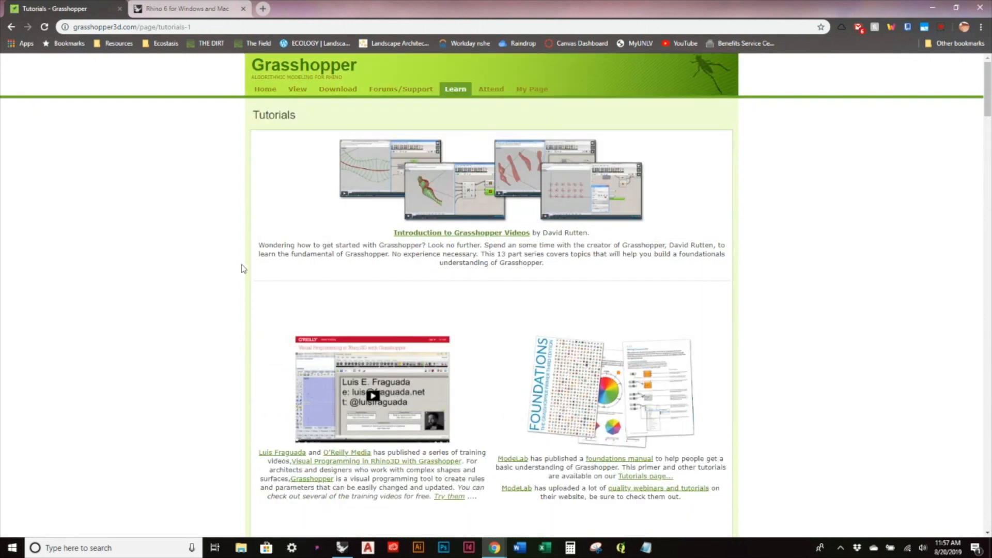
{"action": "scroll", "coordinate": [369, 308], "scroll_direction": "down", "scroll_amount": 3}
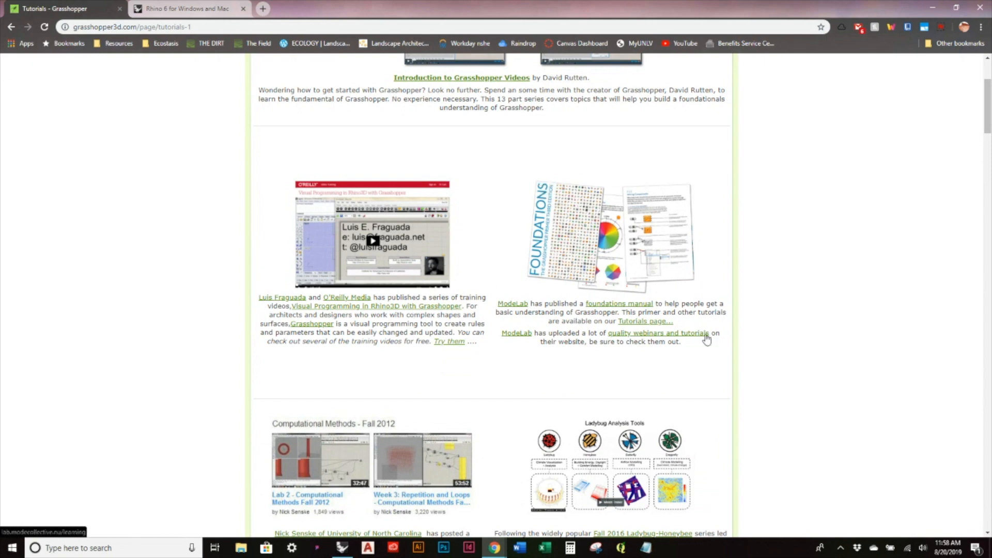
{"action": "scroll", "coordinate": [753, 347], "scroll_direction": "down", "scroll_amount": 2}
{"action": "scroll", "coordinate": [754, 346], "scroll_direction": "down", "scroll_amount": 3}
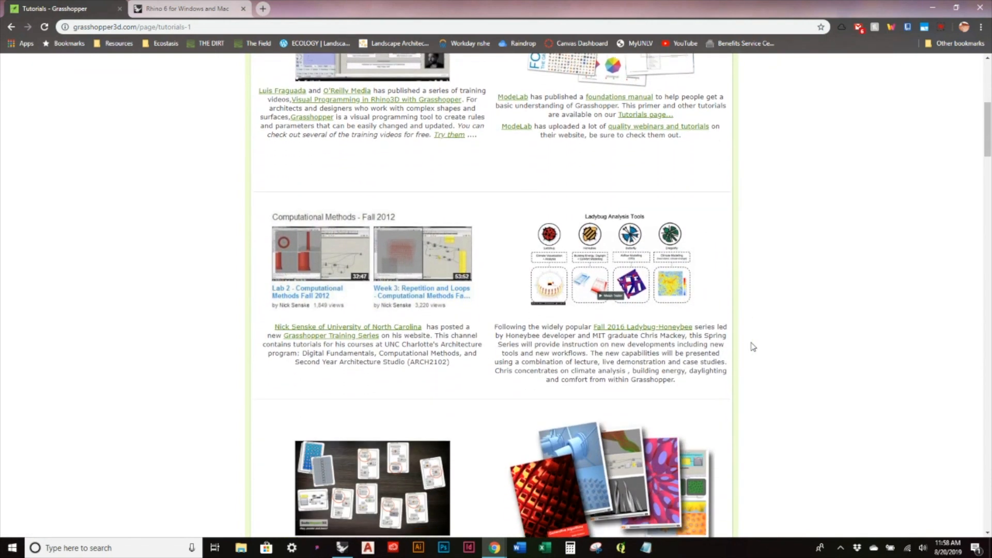
{"action": "scroll", "coordinate": [753, 347], "scroll_direction": "down", "scroll_amount": 2}
{"action": "scroll", "coordinate": [584, 272], "scroll_direction": "down", "scroll_amount": 4}
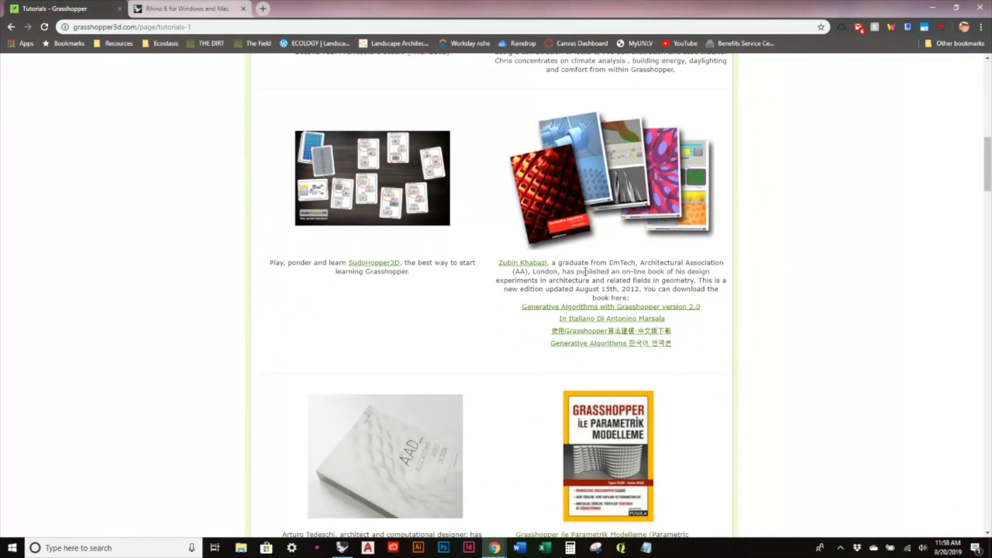
{"action": "scroll", "coordinate": [585, 272], "scroll_direction": "down", "scroll_amount": 4}
{"action": "scroll", "coordinate": [585, 273], "scroll_direction": "up", "scroll_amount": 12}
{"action": "scroll", "coordinate": [586, 276], "scroll_direction": "up", "scroll_amount": 4}
{"action": "left_click", "coordinate": [4, 30]}
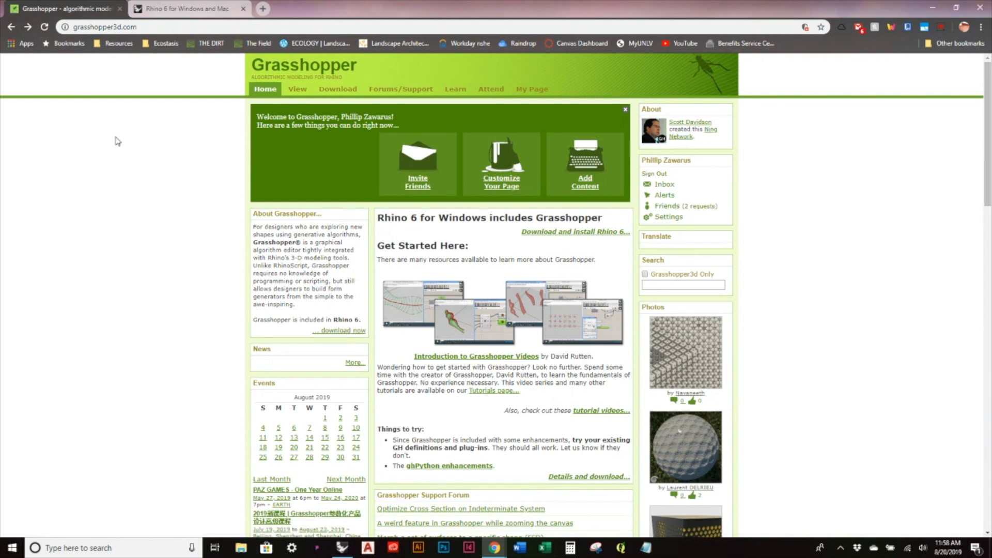
Examine the Rhino downloads on rhino3d.com, including the download page of Grasshopper for Rhino 5, and return to the downloads list.
{"action": "left_click", "coordinate": [178, 8]}
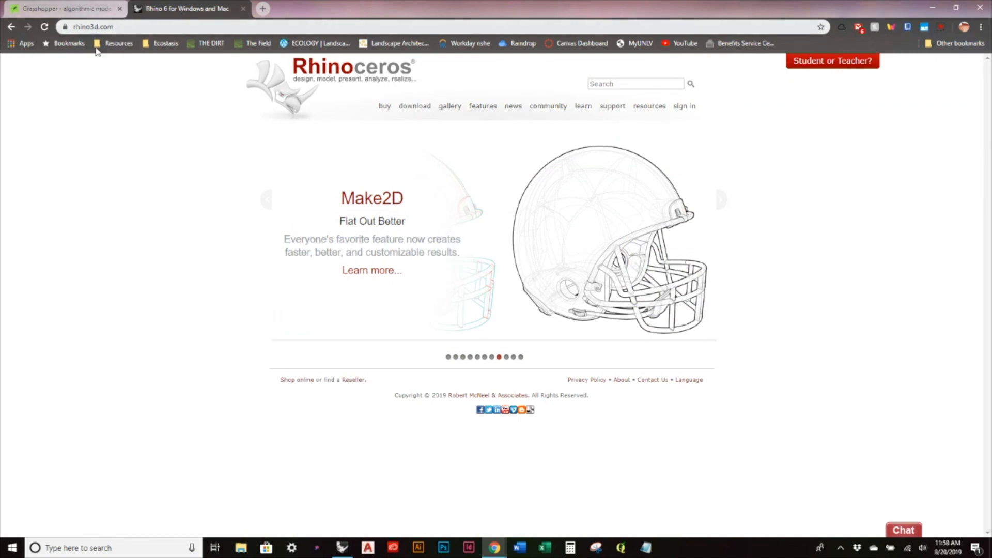
{"action": "left_click", "coordinate": [422, 106]}
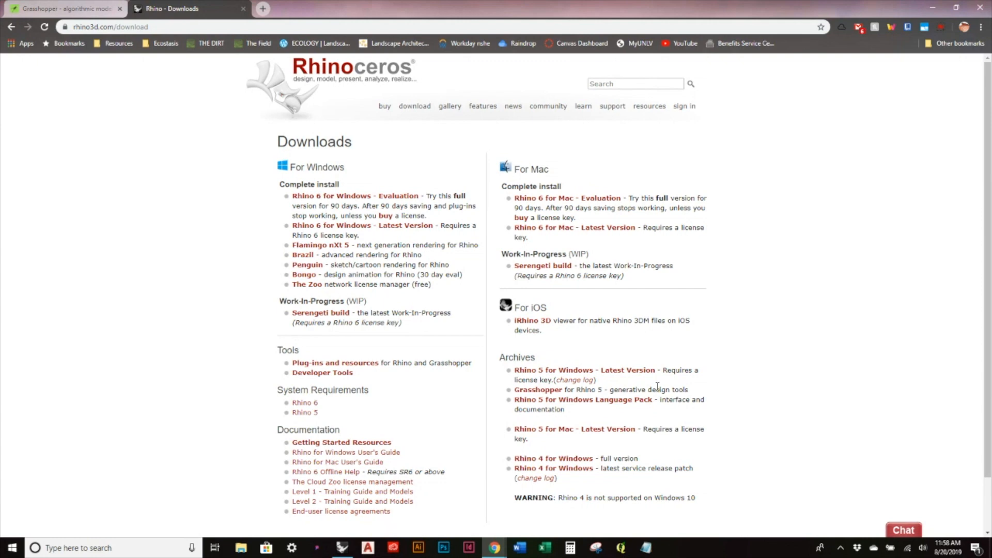
{"action": "left_click", "coordinate": [537, 394]}
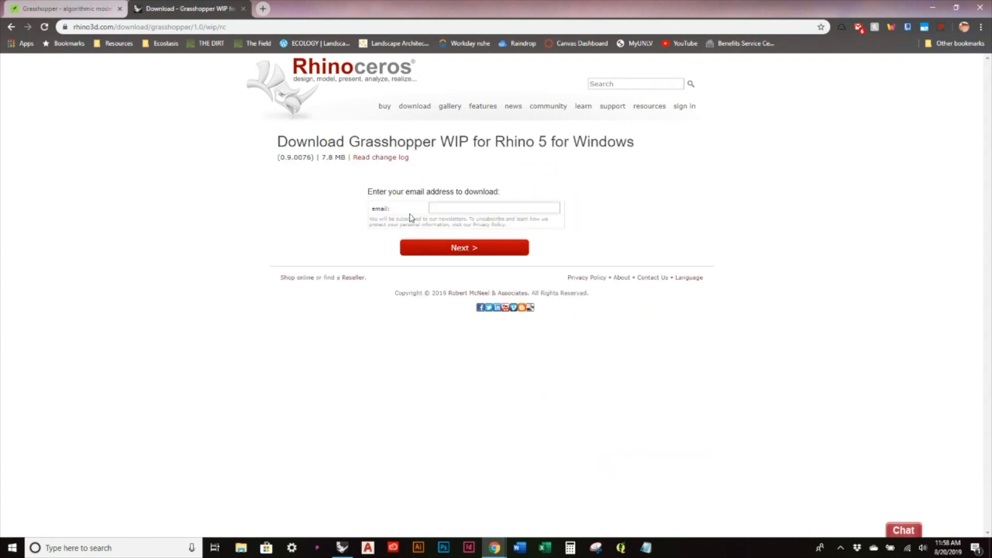
{"action": "left_click", "coordinate": [9, 27]}
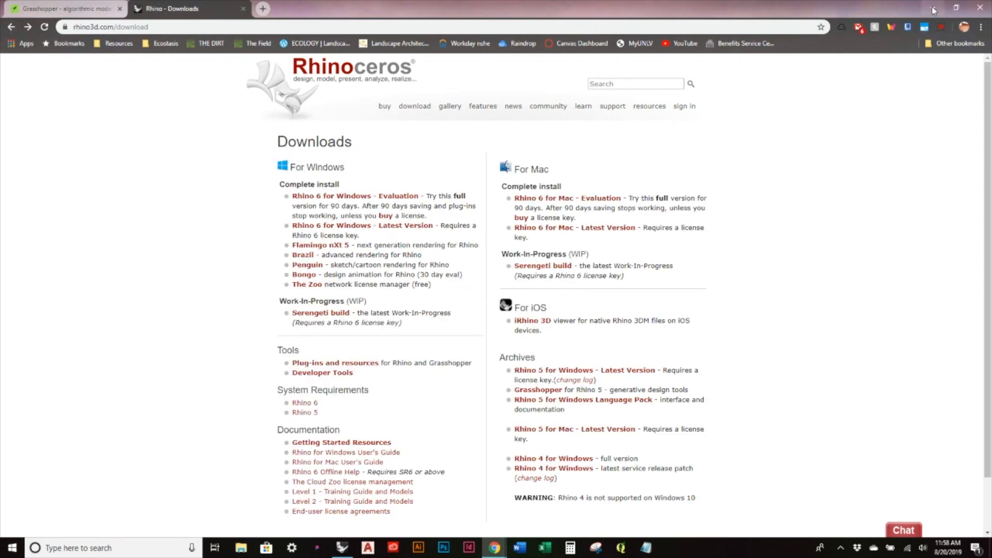
Switch to Rhinoceros 5 and launch Grasshopper with the Grasshopper command.
{"action": "left_click", "coordinate": [938, 6]}
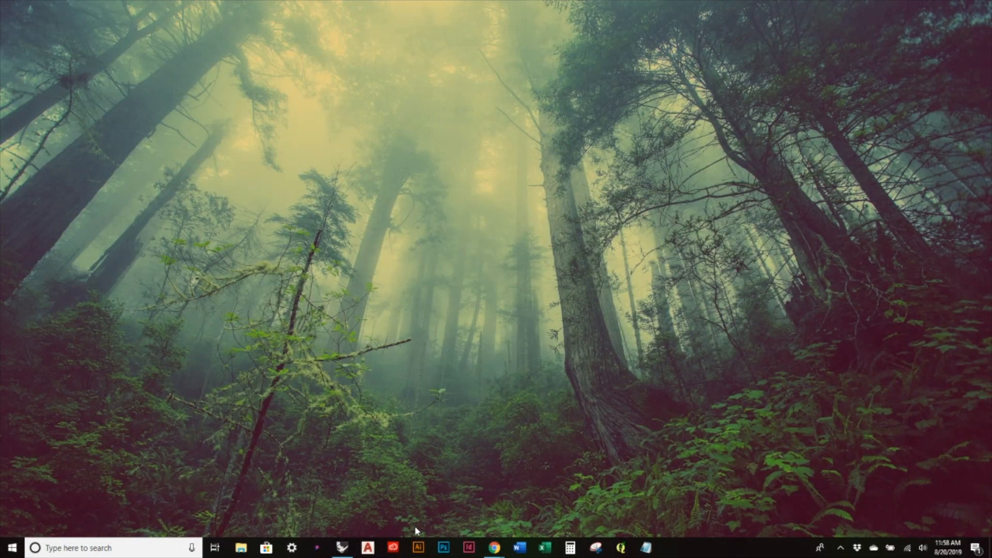
{"action": "left_click", "coordinate": [342, 547]}
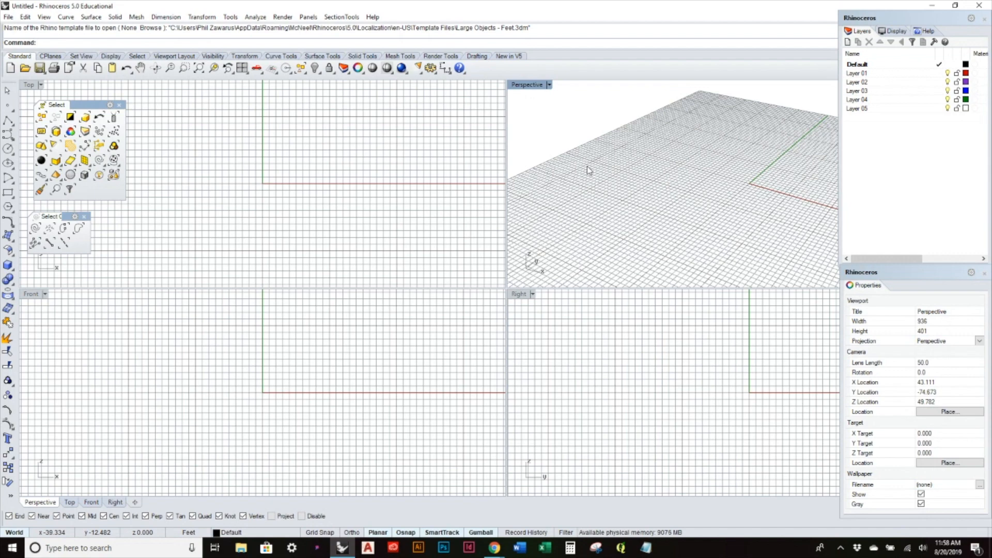
{"action": "type", "text": "asshopper"}
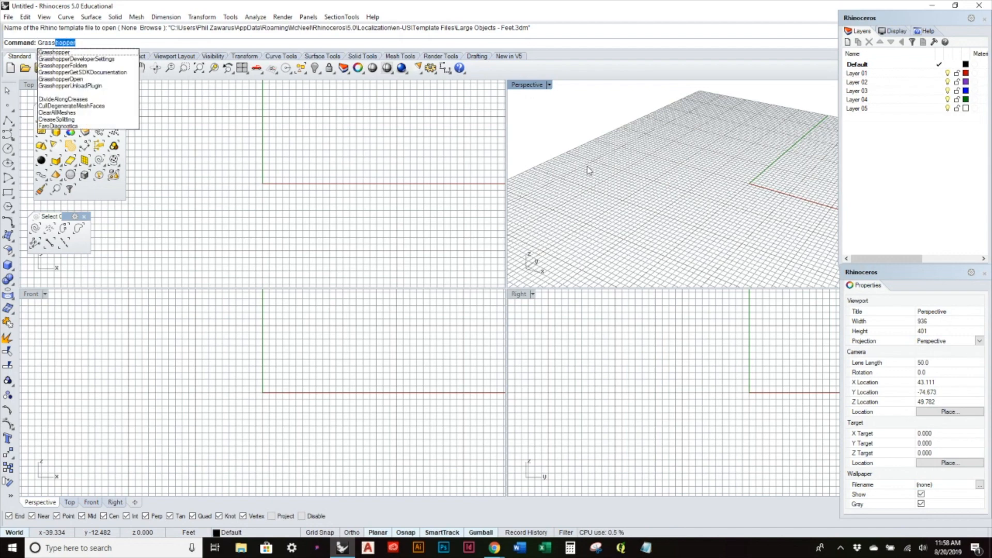
{"action": "key", "text": "Return"}
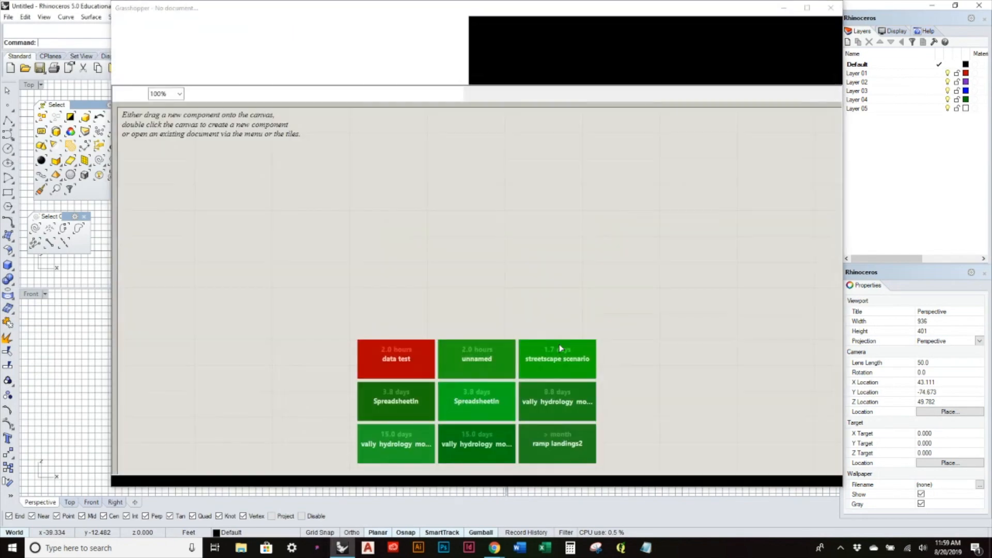
Move the Grasshopper window aside so that Rhino's Top and Front viewports stay partly uncovered.
{"action": "left_click_drag", "start_coordinate": [531, 16], "coordinate": [607, 22]}
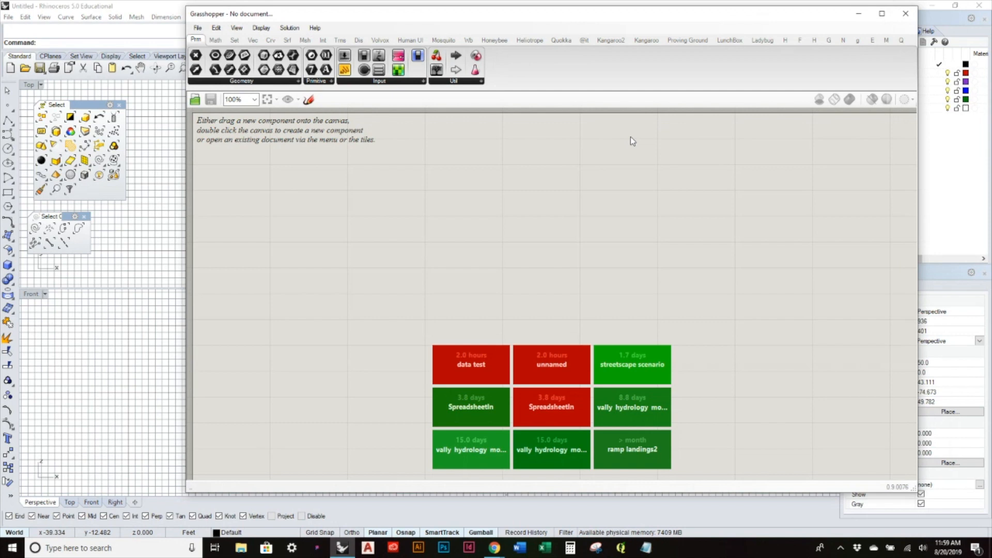
{"action": "left_click_drag", "start_coordinate": [518, 12], "coordinate": [571, 28]}
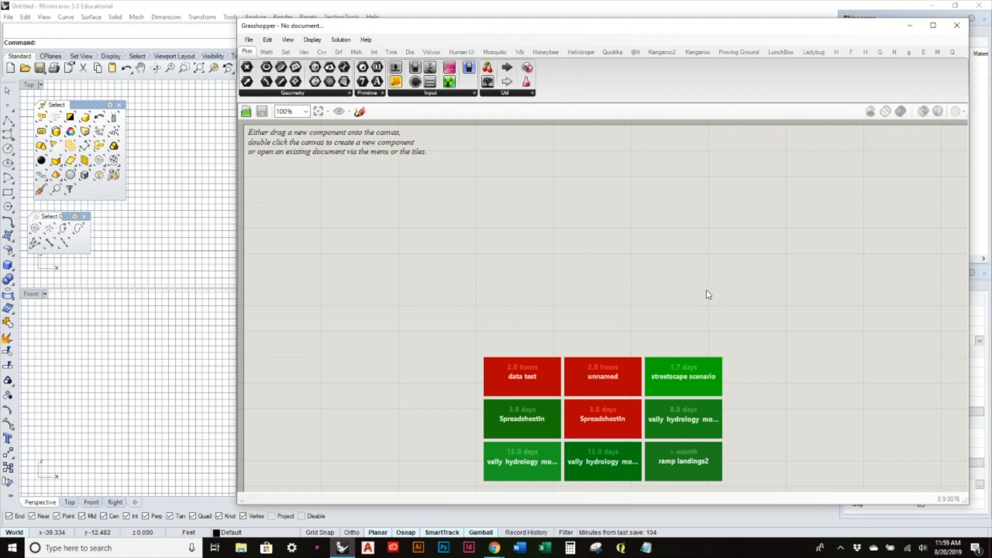
{"action": "mouse_move", "coordinate": [454, 27]}
{"action": "left_mouse_down"}
{"action": "mouse_move", "coordinate": [531, 152]}
{"action": "mouse_move", "coordinate": [447, 22]}
{"action": "left_mouse_up"}
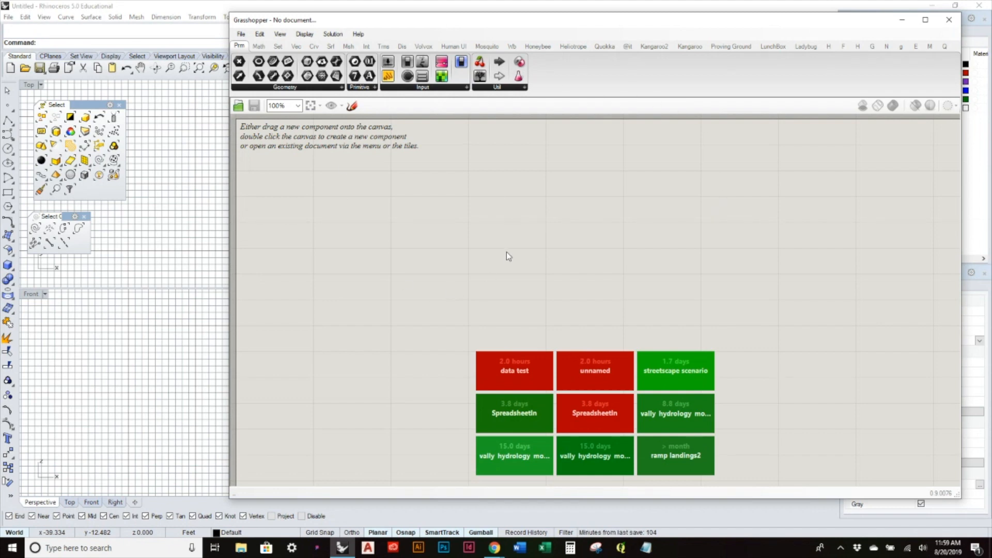
Look through Grasshopper's standard component categories from Maths, Sets and Vector to Transform and Display.
{"action": "left_click", "coordinate": [265, 46]}
{"action": "left_click", "coordinate": [278, 47]}
{"action": "left_click", "coordinate": [296, 47]}
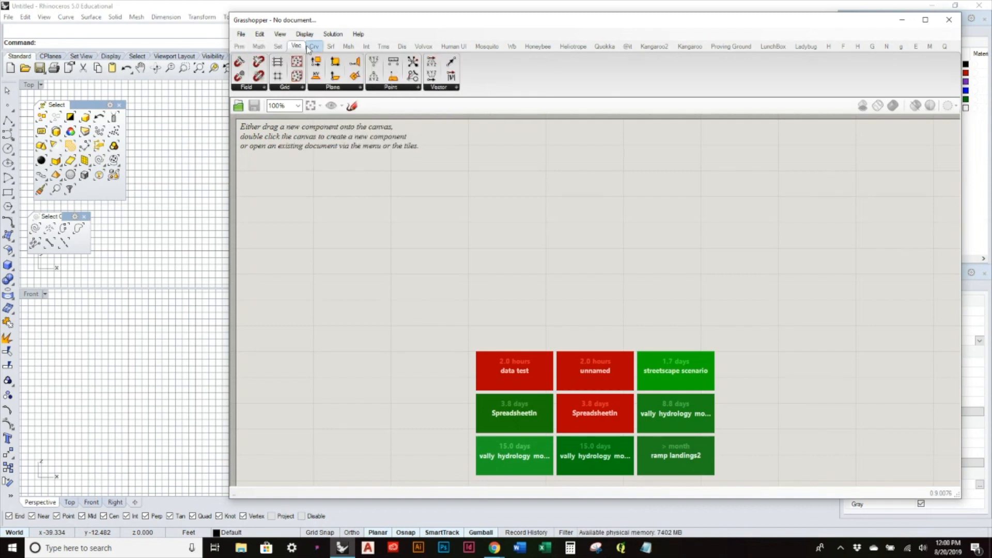
{"action": "left_click", "coordinate": [312, 47]}
{"action": "left_click", "coordinate": [330, 47]}
{"action": "left_click", "coordinate": [349, 47]}
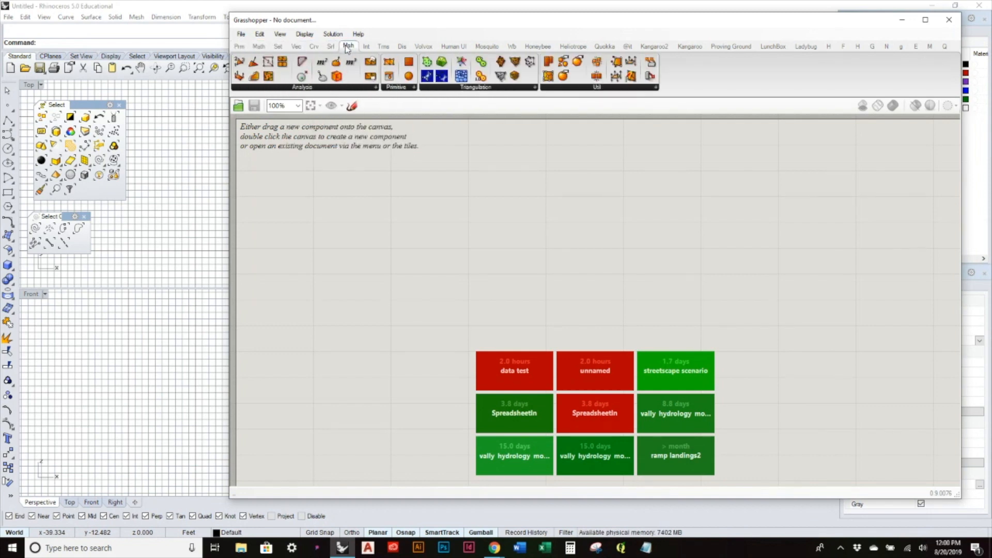
{"action": "left_click", "coordinate": [365, 47]}
{"action": "left_click", "coordinate": [382, 47]}
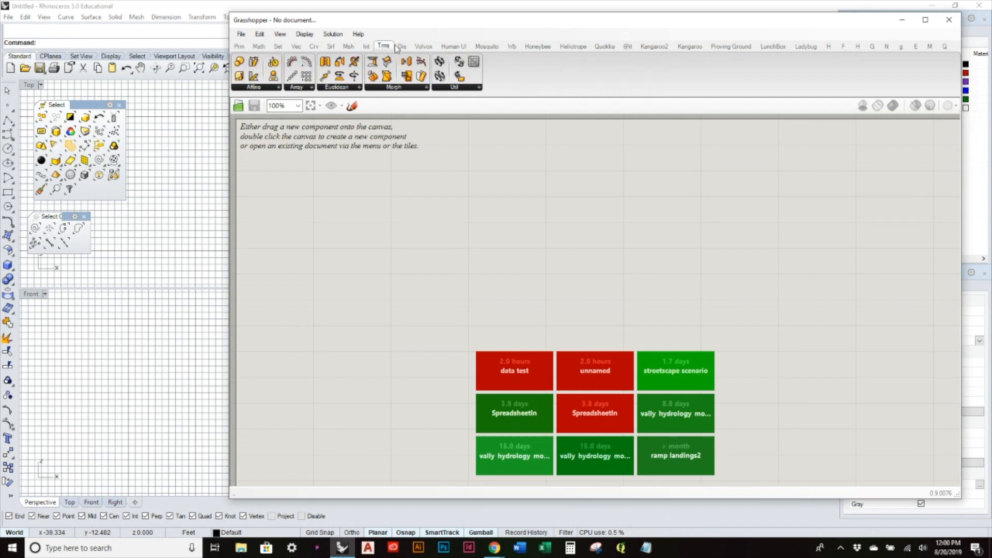
{"action": "left_click", "coordinate": [401, 47]}
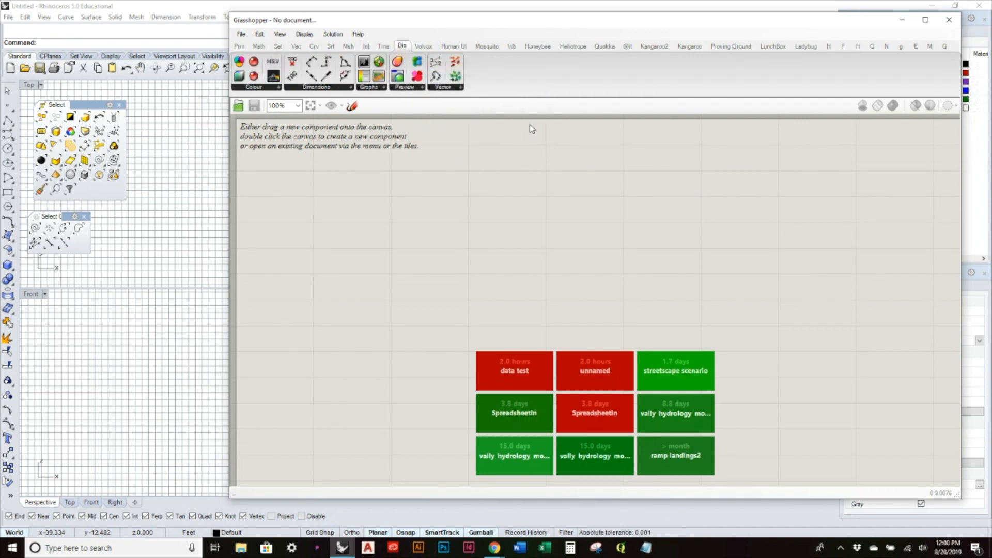
Examine the Geometry parameters and the Maths component groups, including Domain, Operators, Polynomials and Util.
{"action": "left_click", "coordinate": [240, 46]}
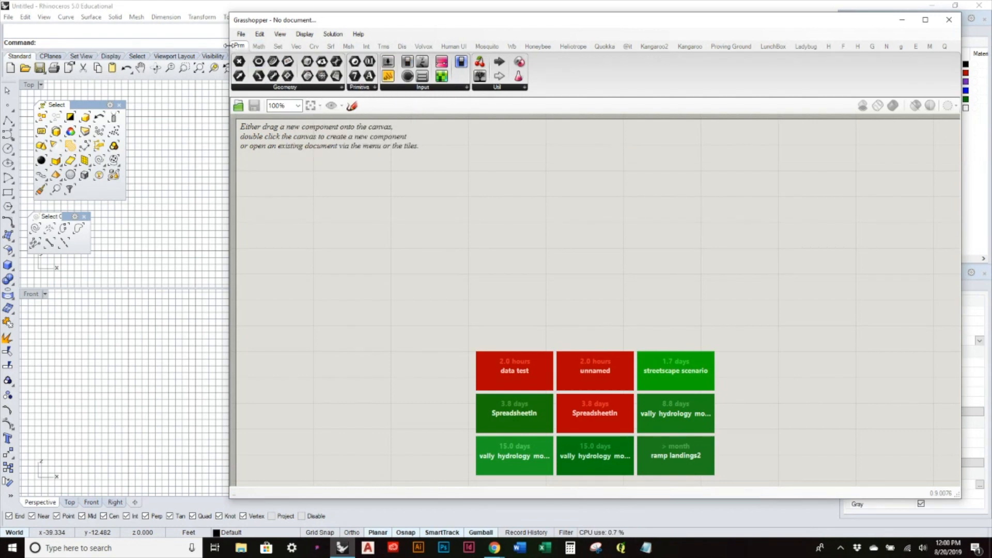
{"action": "left_click", "coordinate": [274, 88]}
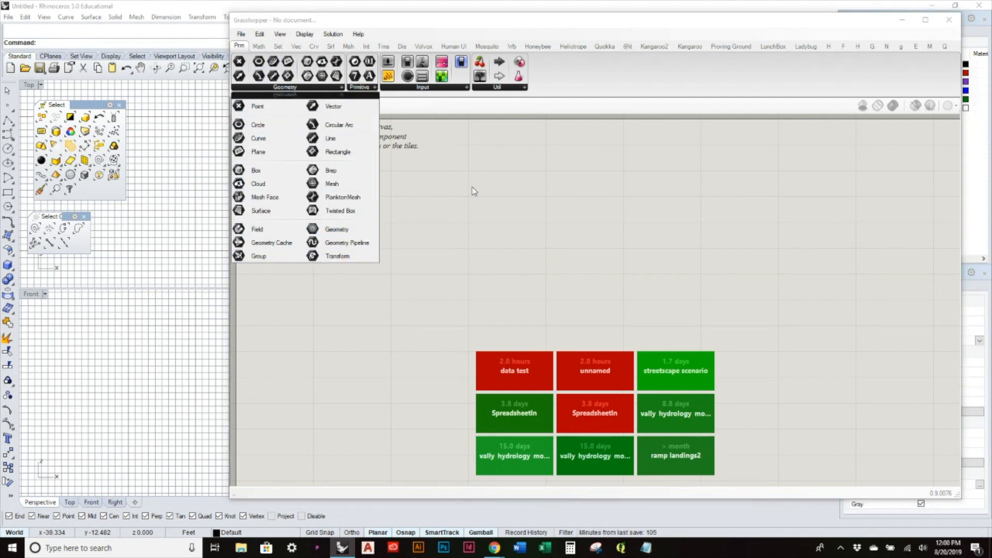
{"action": "left_click", "coordinate": [568, 234]}
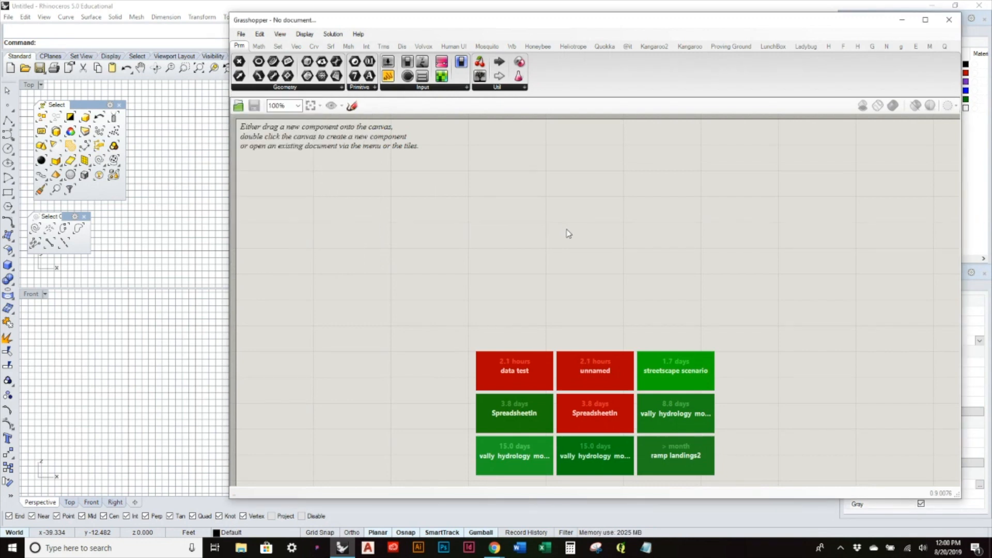
{"action": "left_click", "coordinate": [255, 48]}
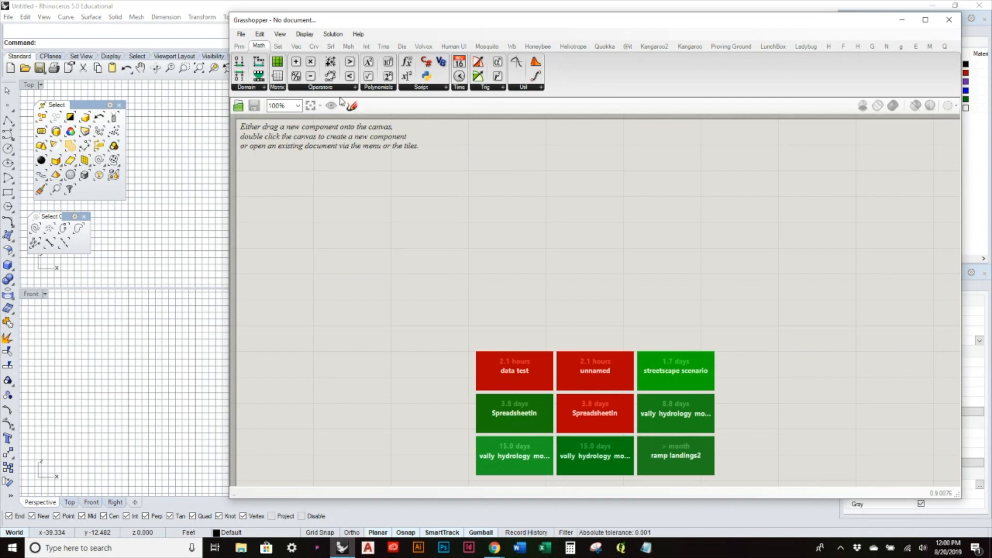
{"action": "left_click", "coordinate": [261, 87]}
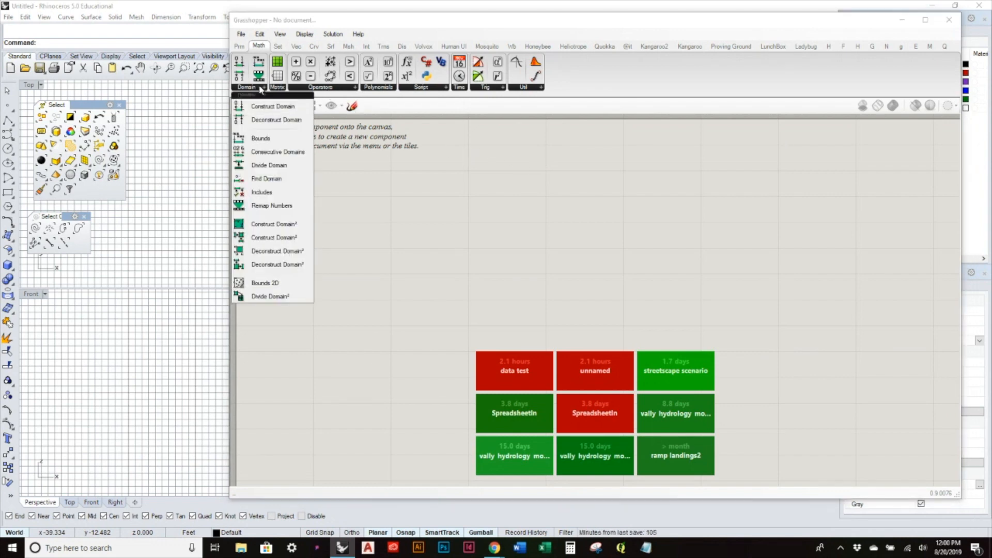
{"action": "left_click", "coordinate": [312, 88]}
{"action": "left_click", "coordinate": [379, 87]}
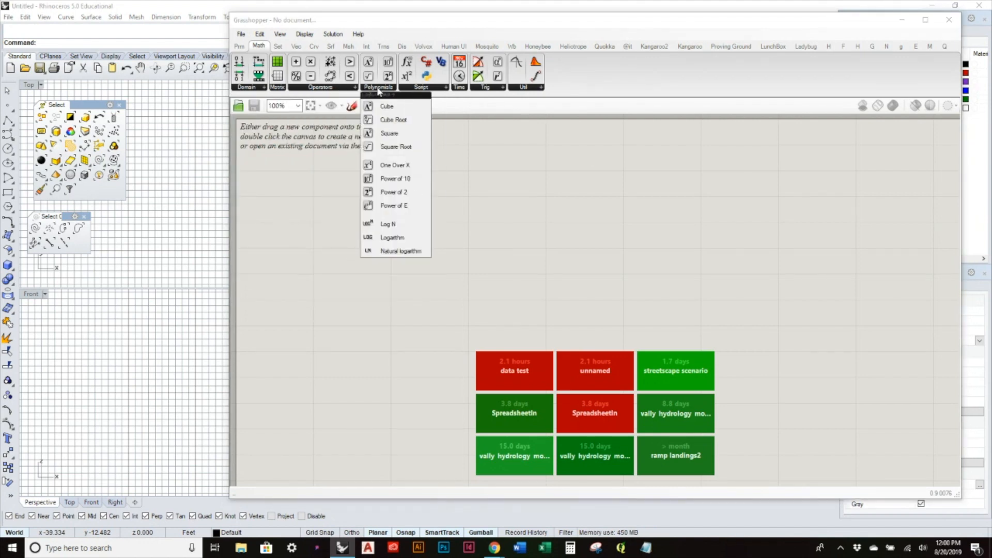
{"action": "left_click", "coordinate": [524, 88]}
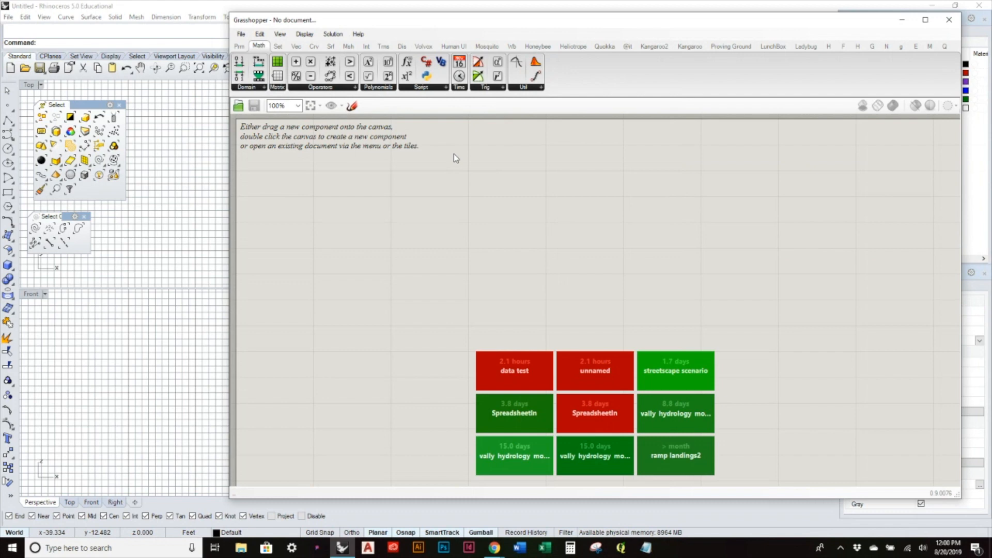
Examine the List and Sequence components in Sets, and the Vector, Curve, Surface, Mesh and Transform component categories.
{"action": "left_click", "coordinate": [278, 46]}
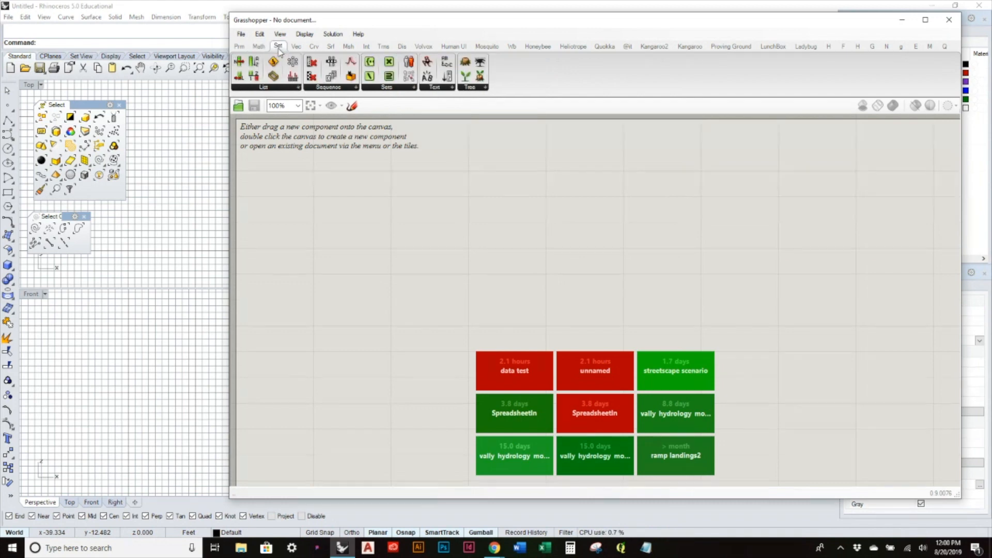
{"action": "left_click", "coordinate": [294, 88]}
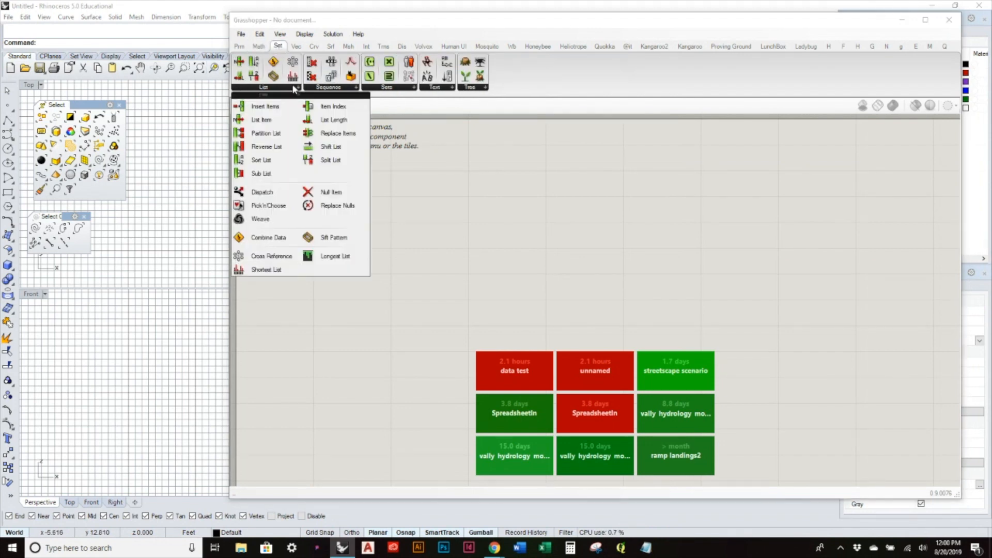
{"action": "left_click", "coordinate": [336, 88]}
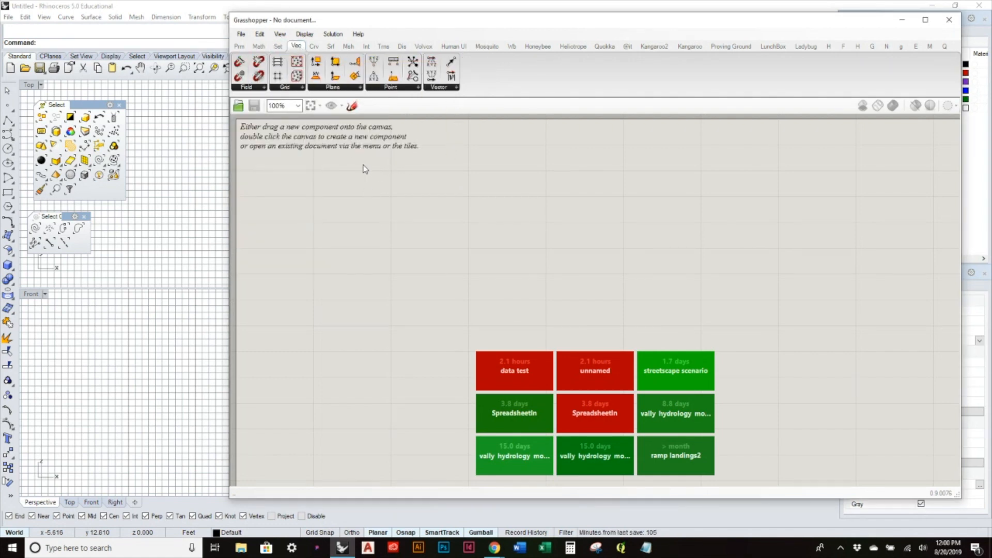
{"action": "left_click", "coordinate": [313, 47]}
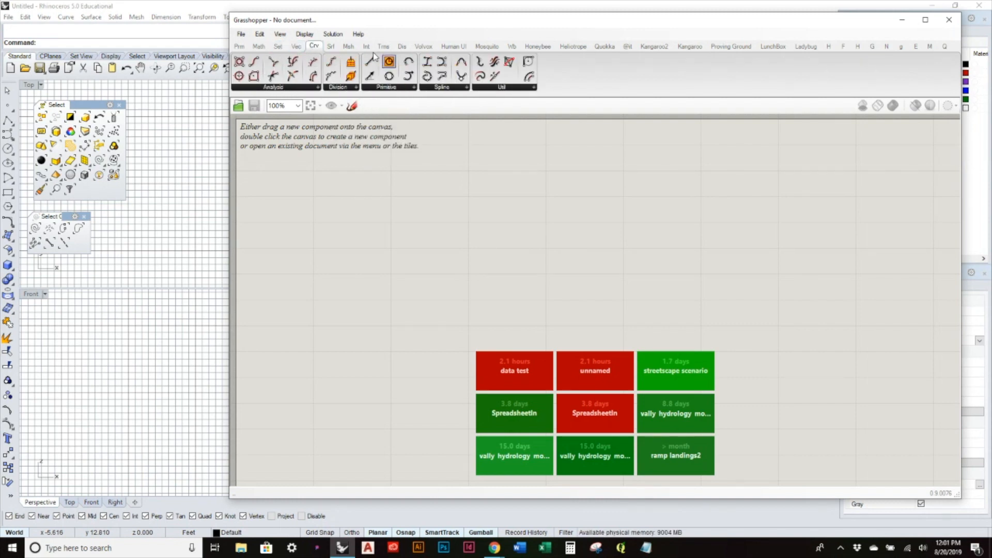
{"action": "left_click", "coordinate": [333, 47]}
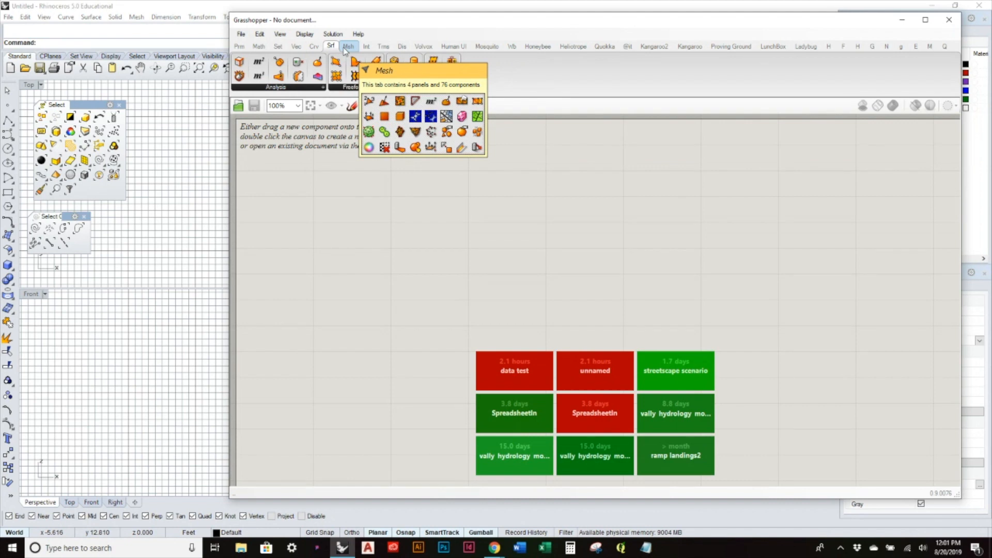
{"action": "left_click", "coordinate": [347, 47]}
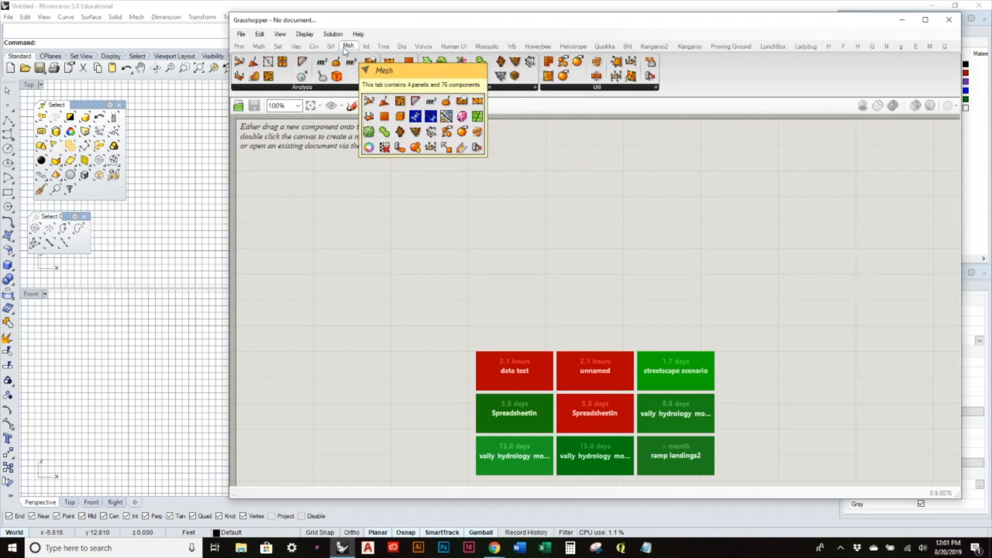
{"action": "left_click", "coordinate": [317, 46]}
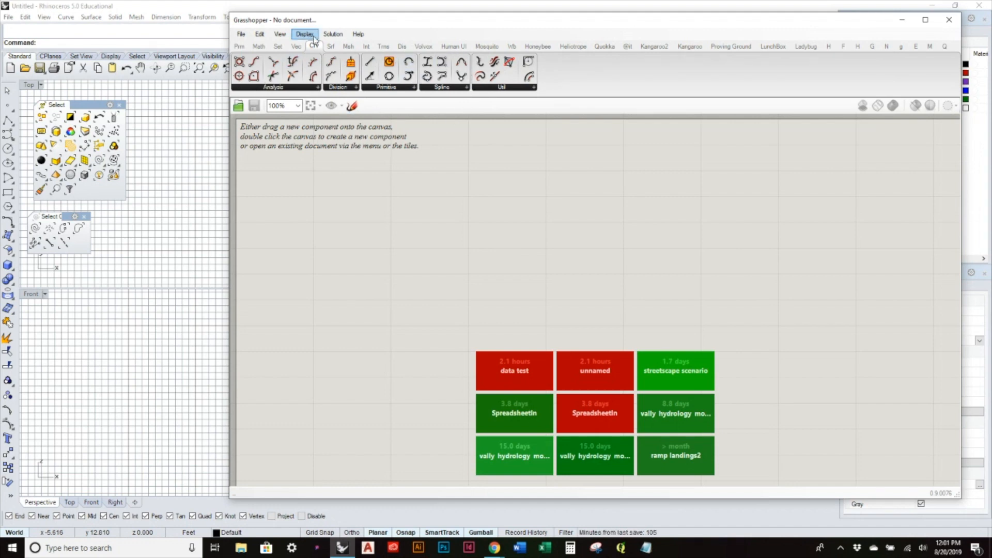
{"action": "left_click", "coordinate": [382, 46]}
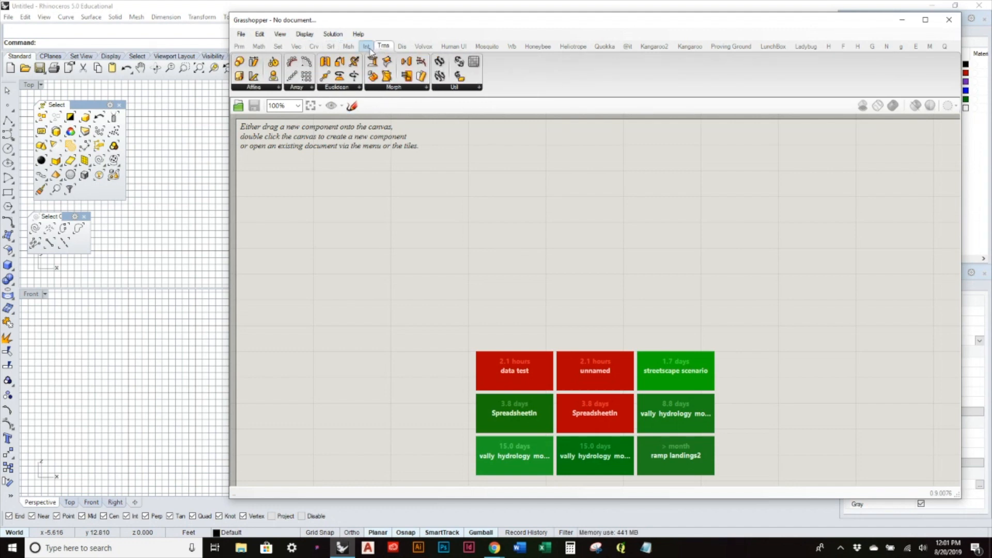
{"action": "left_click", "coordinate": [348, 46]}
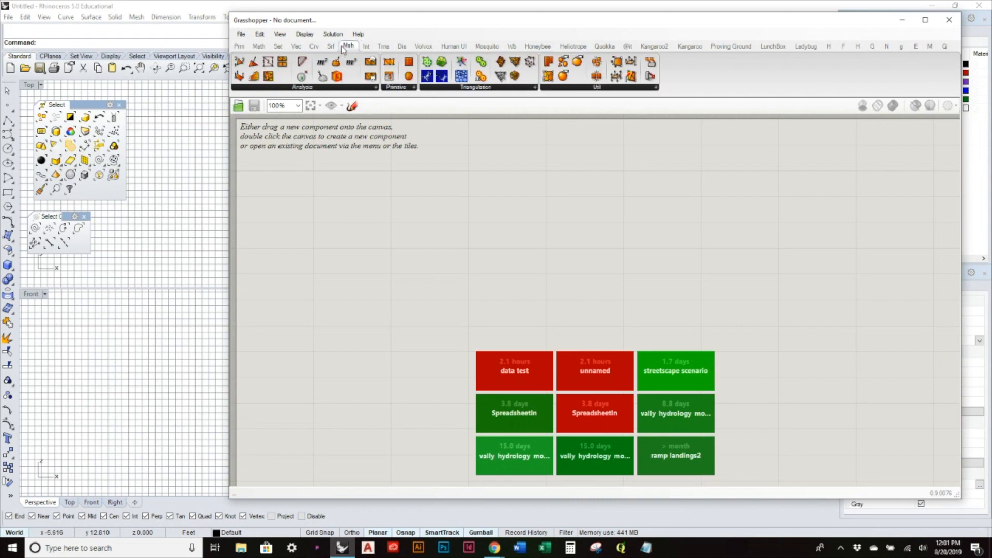
{"action": "left_click", "coordinate": [384, 46]}
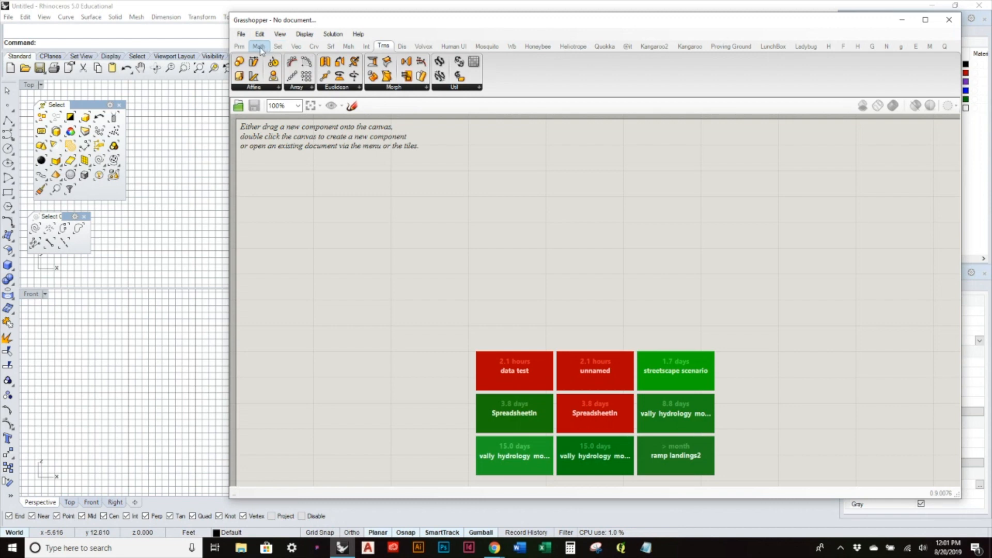
Move the Grasshopper window aside and maximize Rhino's Perspective viewport, centred on the origin.
{"action": "left_click_drag", "start_coordinate": [357, 25], "coordinate": [680, 74]}
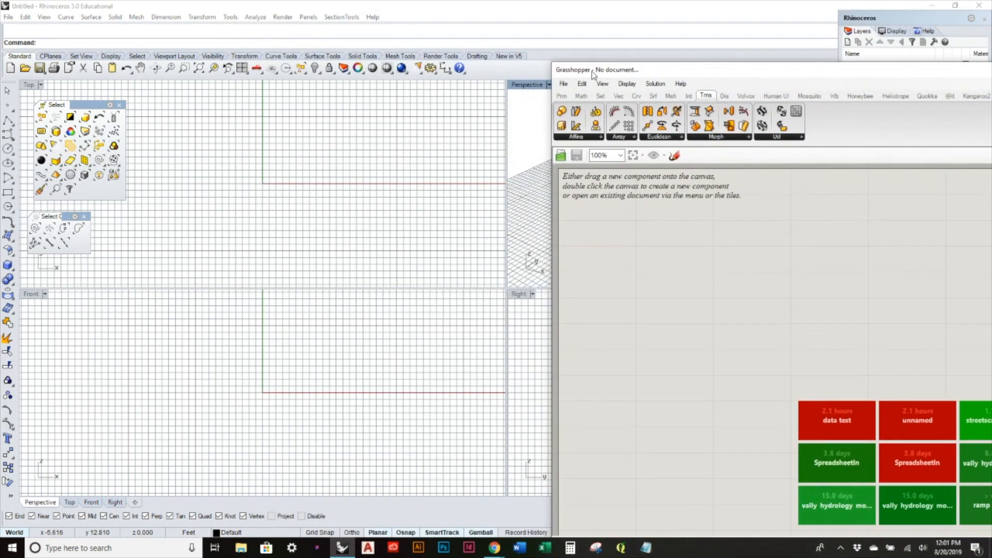
{"action": "double_click", "coordinate": [533, 85]}
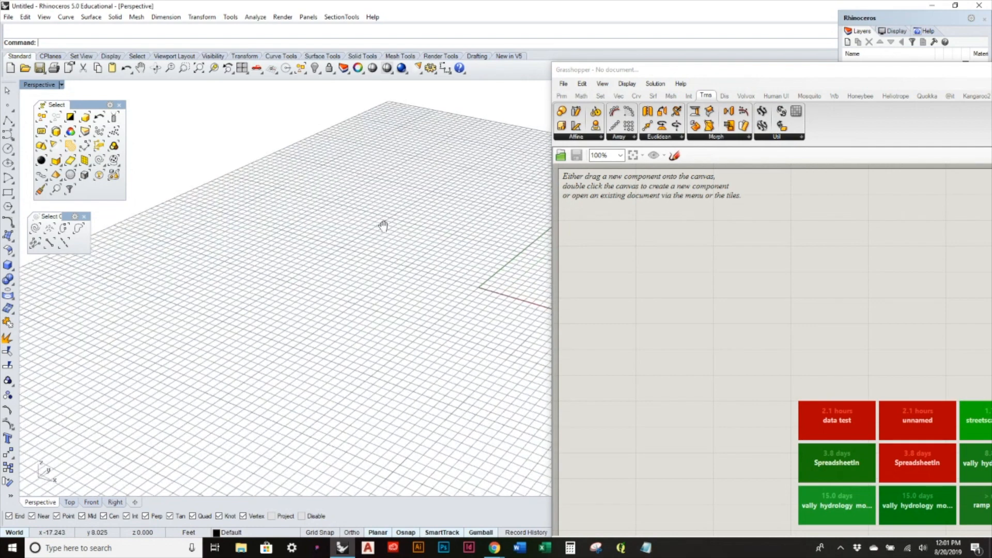
{"action": "scroll", "coordinate": [410, 230], "scroll_direction": "up", "scroll_amount": 5}
{"action": "right_click_drag", "start_coordinate": [411, 233], "coordinate": [345, 190], "text": "shift"}
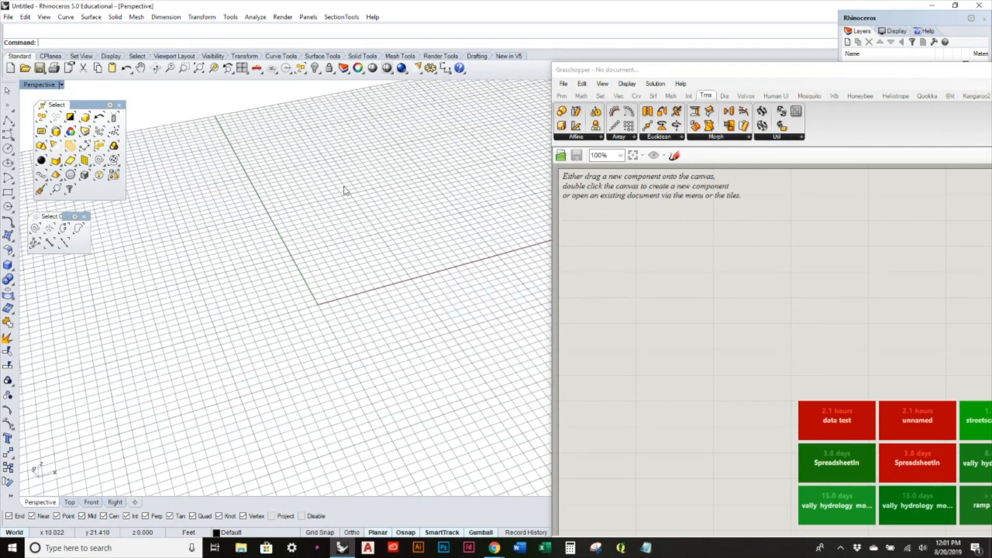
Draw a freehand rectangular box in the Perspective viewport with its first base corner at the origin.
{"action": "left_click", "coordinate": [8, 265]}
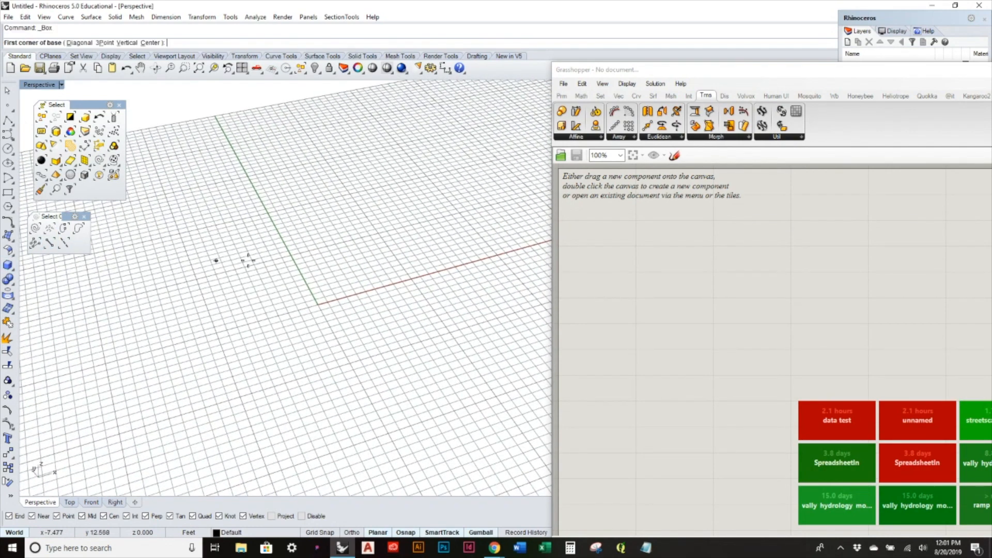
{"action": "left_click", "coordinate": [318, 299]}
{"action": "left_click", "coordinate": [421, 216]}
{"action": "left_click", "coordinate": [420, 160]}
Set the Perspective viewport's display mode to Shaded.
{"action": "left_click", "coordinate": [45, 85]}
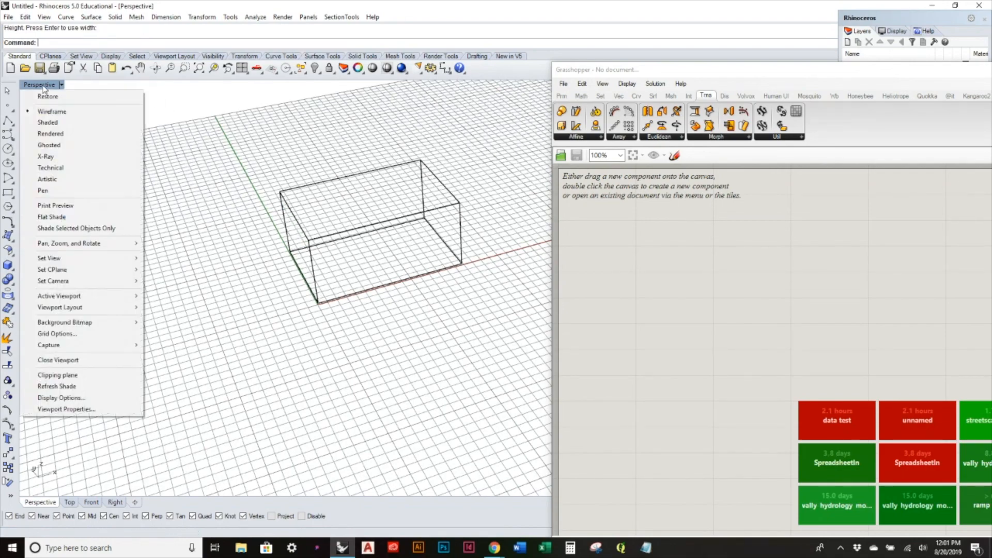
{"action": "left_click", "coordinate": [47, 122]}
{"action": "mouse_move", "coordinate": [381, 254]}
{"action": "right_mouse_down"}
{"action": "mouse_move", "coordinate": [330, 228]}
{"action": "mouse_move", "coordinate": [390, 237]}
{"action": "right_mouse_up"}
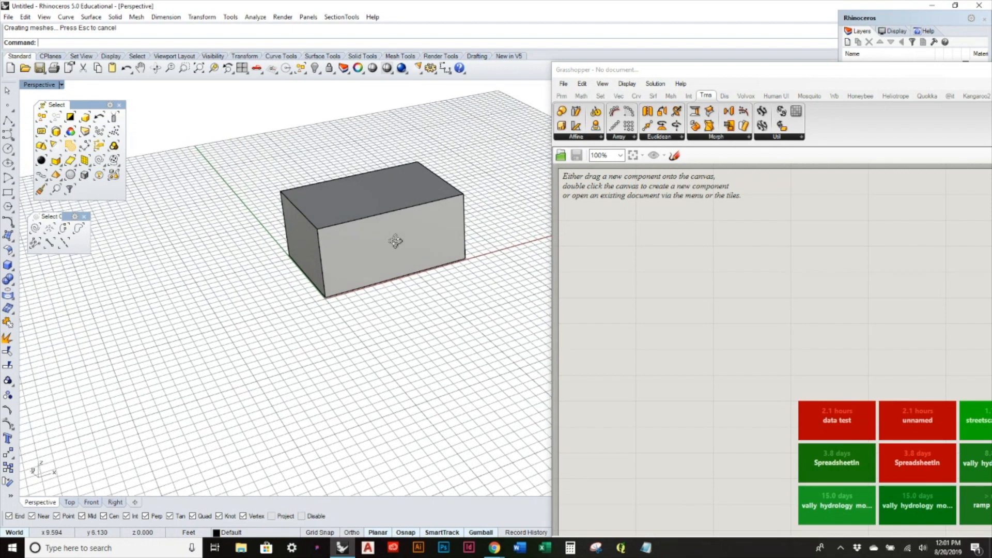
Show the Params components and move the Grasshopper window up beside the box.
{"action": "left_click", "coordinate": [562, 95]}
{"action": "left_click_drag", "start_coordinate": [585, 69], "coordinate": [577, 25]}
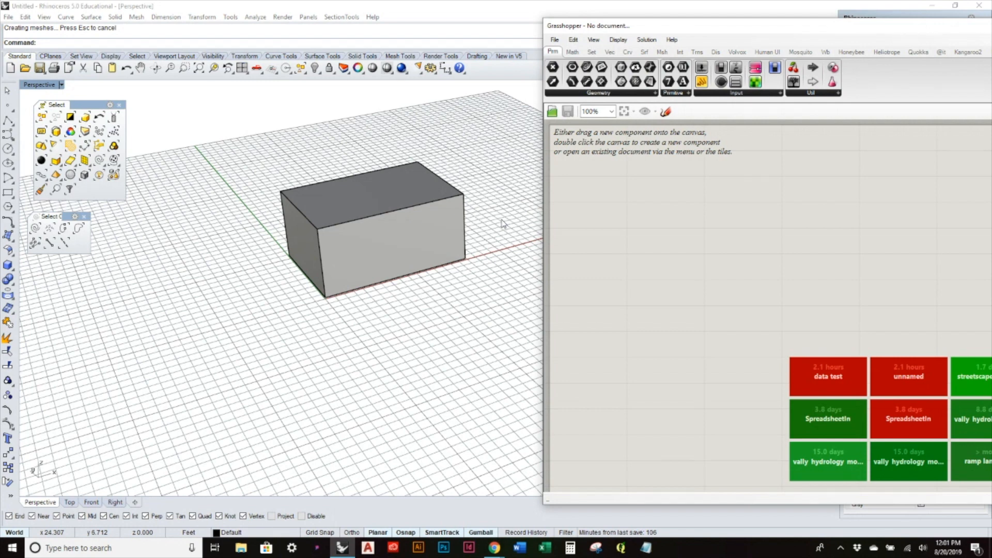
Try a Point parameter on the canvas set to one point picked at the box, and delete the parameter.
{"action": "left_click", "coordinate": [614, 94]}
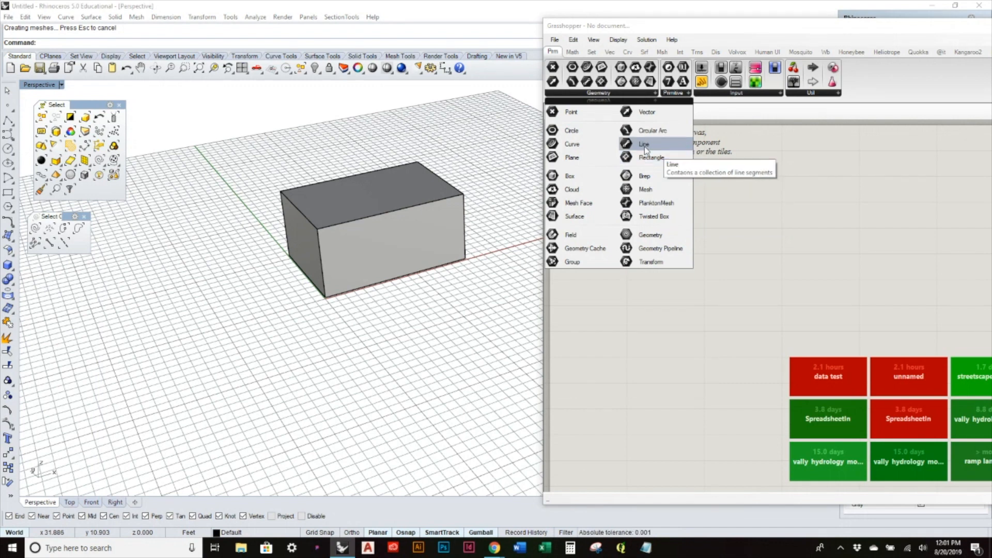
{"action": "left_click_drag", "start_coordinate": [576, 114], "coordinate": [644, 203]}
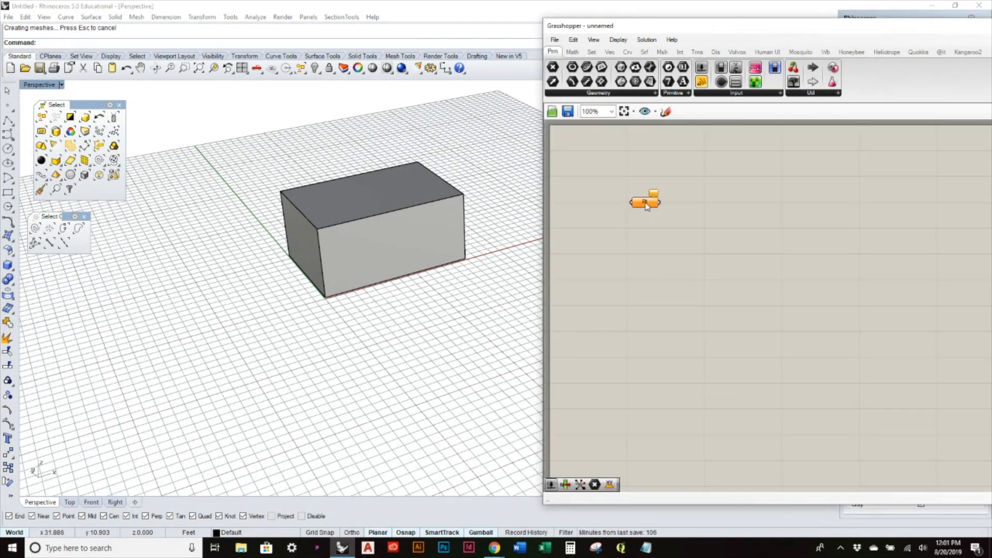
{"action": "right_click", "coordinate": [645, 206]}
{"action": "left_click", "coordinate": [691, 367]}
{"action": "left_click", "coordinate": [412, 214]}
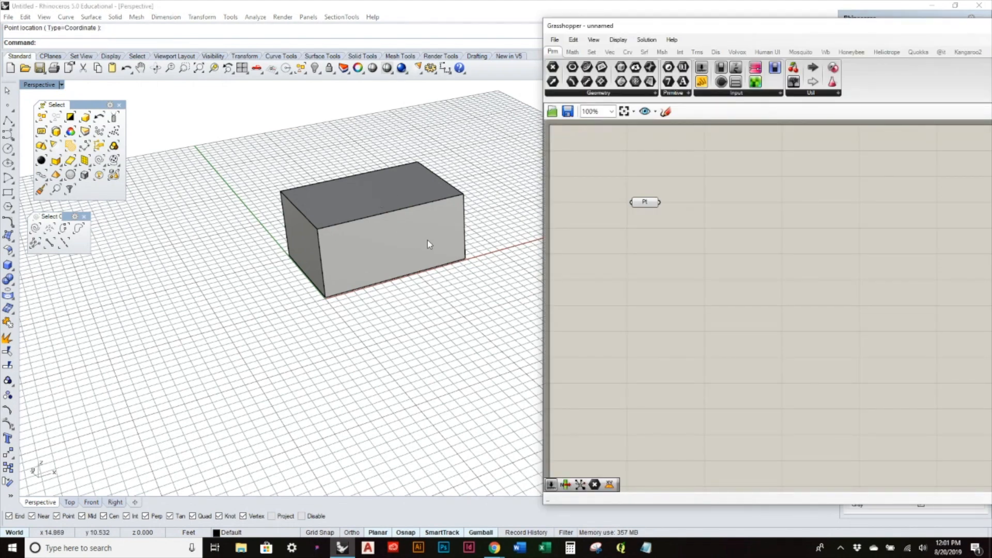
{"action": "left_click", "coordinate": [655, 202]}
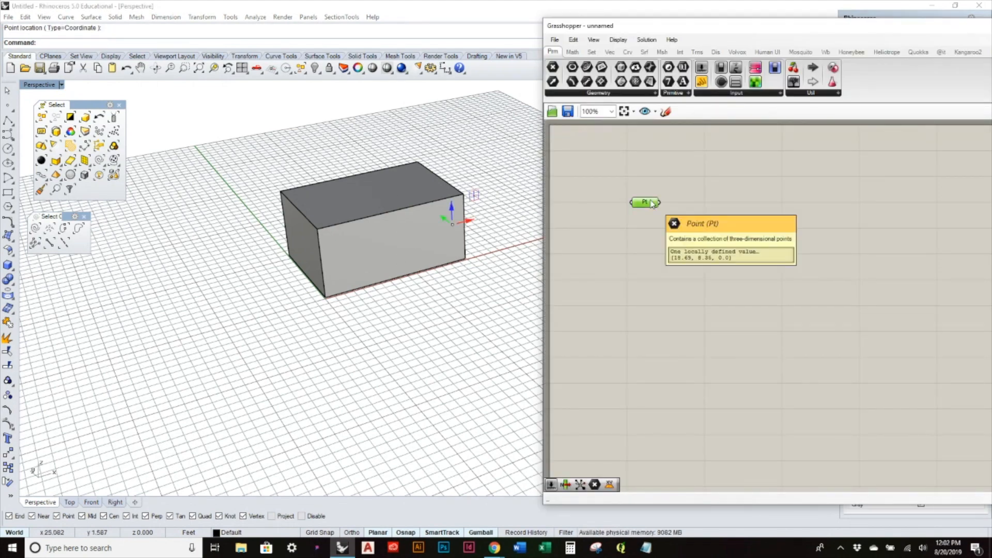
{"action": "key", "text": "Delete"}
Place a Brep parameter on the canvas and reference the Rhino box in it.
{"action": "left_click", "coordinate": [615, 93]}
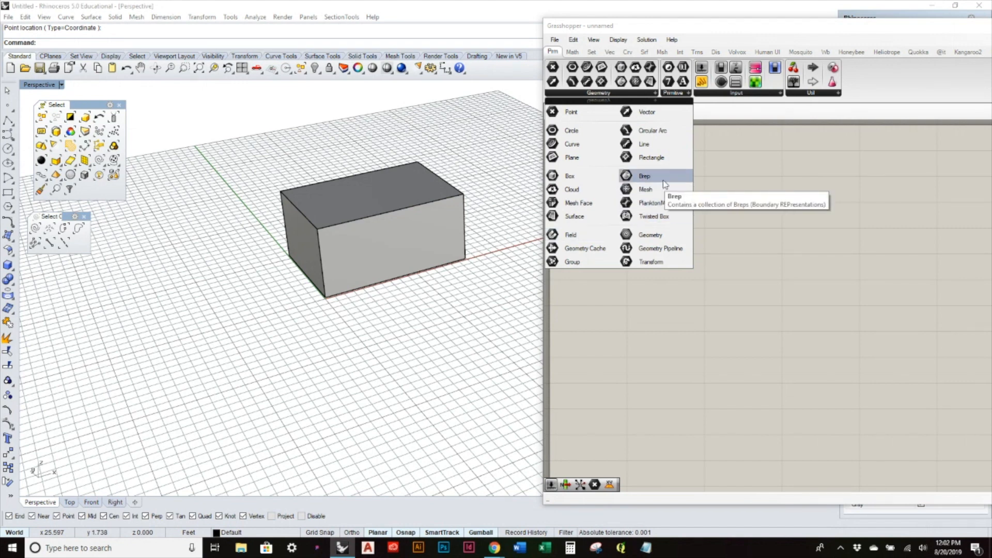
{"action": "left_click_drag", "start_coordinate": [664, 178], "coordinate": [600, 166]}
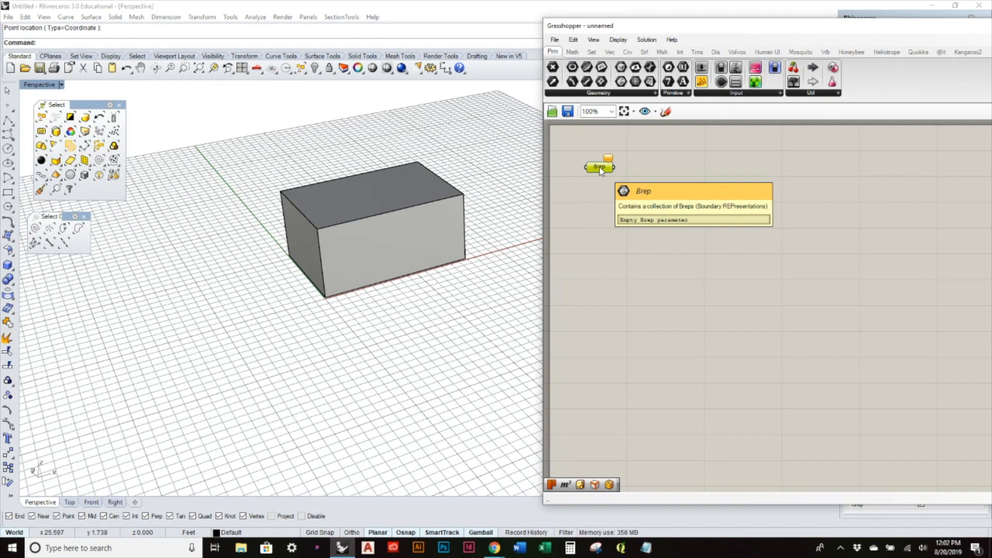
{"action": "right_click", "coordinate": [599, 167]}
{"action": "left_click", "coordinate": [679, 320]}
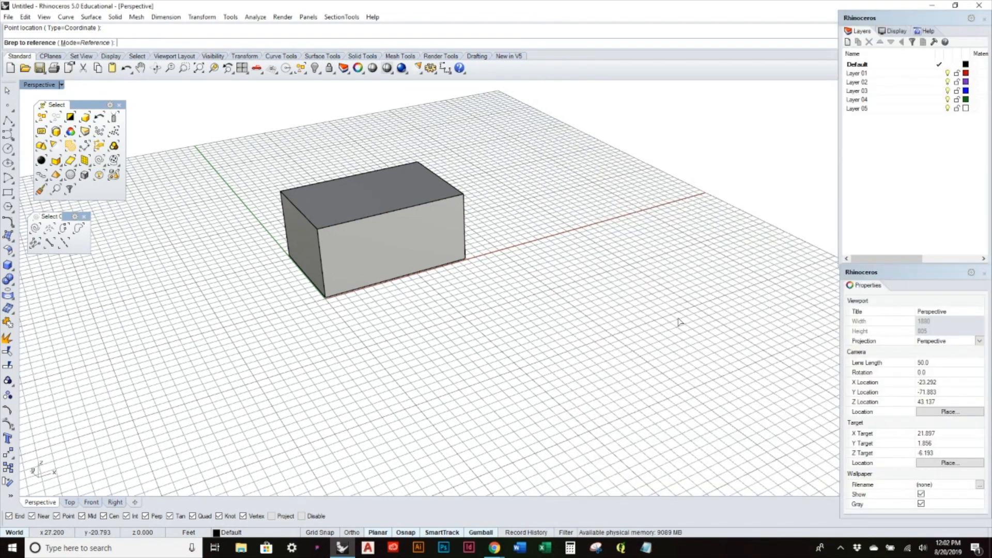
{"action": "left_click", "coordinate": [407, 210]}
{"action": "left_click", "coordinate": [656, 244]}
Move the referenced box away from the origin with the gumball and check the Brep preview with the parameter selected and deselected.
{"action": "left_click", "coordinate": [411, 249]}
{"action": "left_click_drag", "start_coordinate": [411, 247], "coordinate": [450, 192]}
{"action": "key", "text": "Escape"}
{"action": "right_click_drag", "start_coordinate": [368, 190], "coordinate": [347, 131]}
{"action": "right_click_drag", "start_coordinate": [420, 231], "coordinate": [553, 195]}
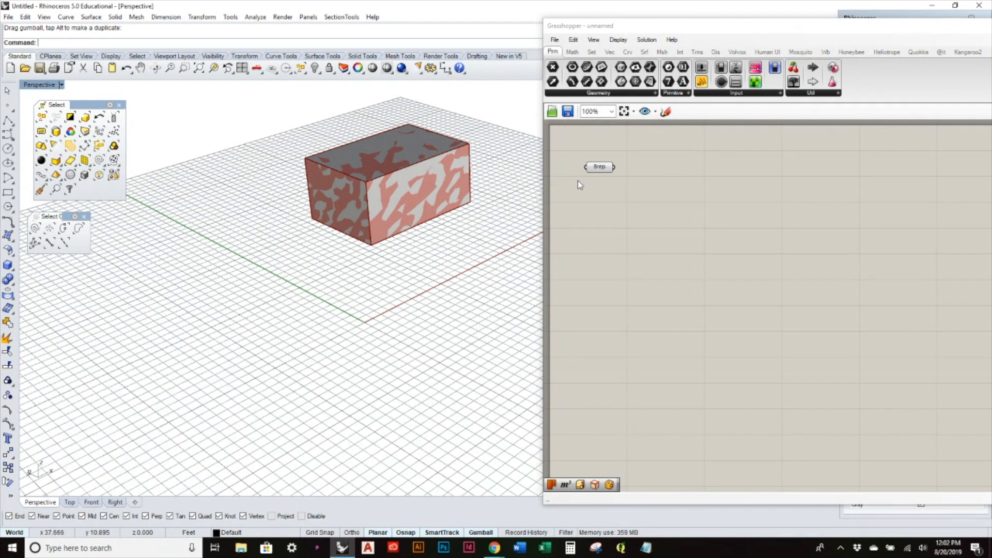
{"action": "left_click", "coordinate": [599, 166]}
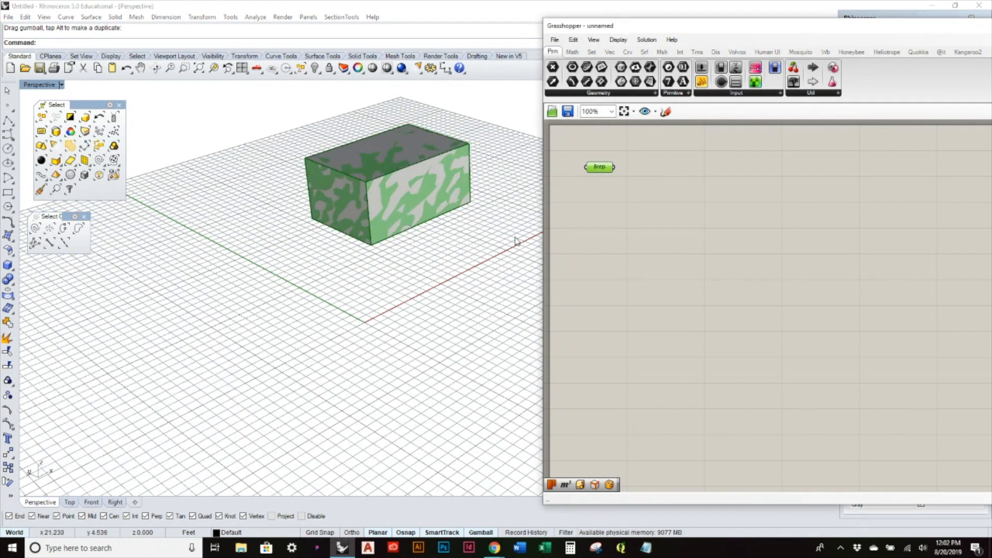
{"action": "left_click", "coordinate": [670, 254]}
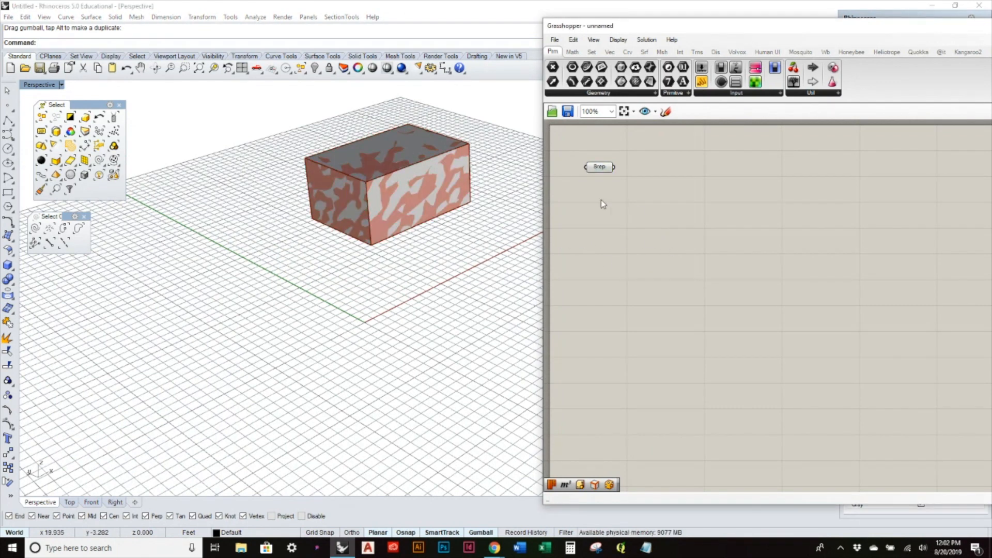
Hide the source box in Rhino so that only its Grasshopper preview is displayed.
{"action": "left_click", "coordinate": [439, 204]}
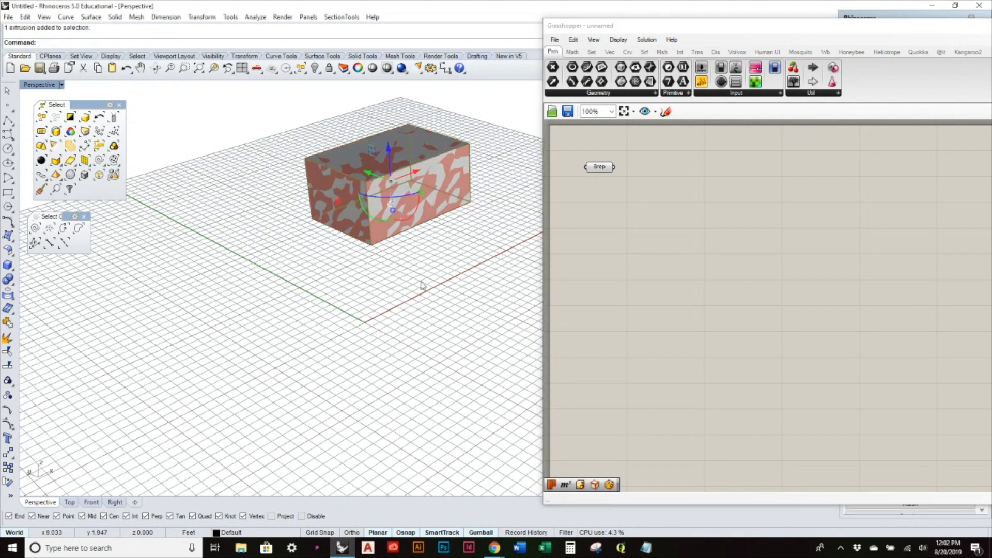
{"action": "type", "text": "Hide"}
{"action": "key", "text": "Return"}
{"action": "right_click_drag", "start_coordinate": [404, 243], "coordinate": [310, 170]}
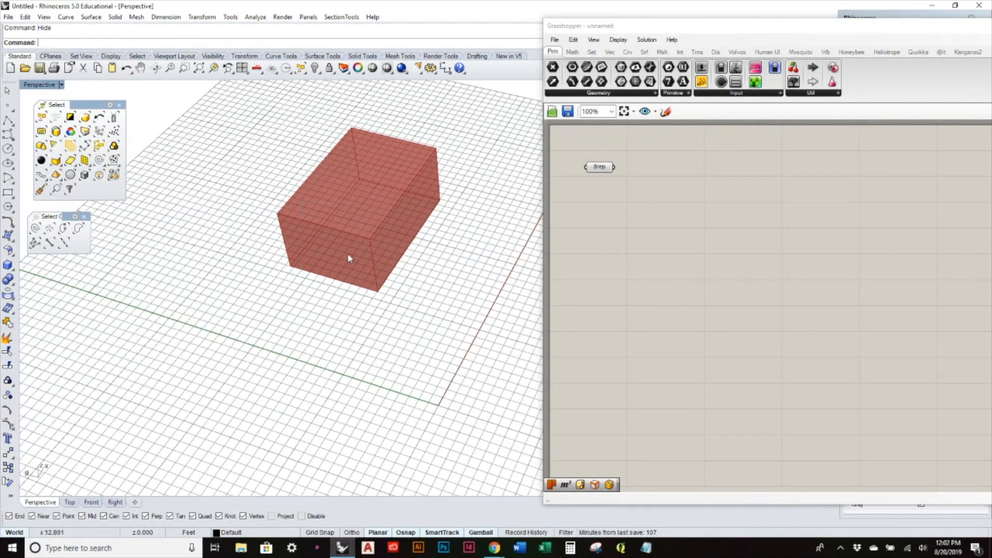
Reposition the Brep parameter on the canvas and inspect its preview in the viewport with the parameter selected.
{"action": "left_click_drag", "start_coordinate": [210, 127], "coordinate": [479, 336]}
{"action": "right_click_drag", "start_coordinate": [478, 336], "coordinate": [449, 310]}
{"action": "left_click", "coordinate": [599, 167]}
{"action": "left_click_drag", "start_coordinate": [599, 166], "coordinate": [625, 245]}
{"action": "left_click", "coordinate": [485, 246]}
{"action": "right_click_drag", "start_coordinate": [485, 245], "coordinate": [409, 347]}
{"action": "left_click", "coordinate": [626, 241]}
{"action": "left_click_drag", "start_coordinate": [626, 242], "coordinate": [616, 221]}
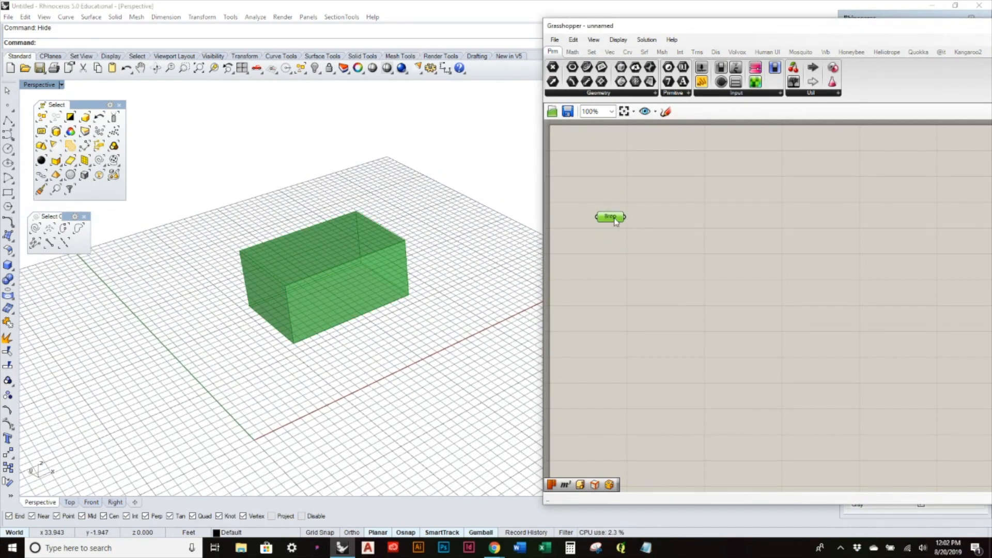
{"action": "left_click", "coordinate": [459, 305]}
{"action": "mouse_move", "coordinate": [459, 305]}
{"action": "right_mouse_down"}
{"action": "mouse_move", "coordinate": [486, 294]}
{"action": "mouse_move", "coordinate": [485, 280]}
{"action": "mouse_move", "coordinate": [472, 328]}
{"action": "mouse_move", "coordinate": [458, 332]}
{"action": "mouse_move", "coordinate": [456, 323]}
{"action": "right_mouse_up"}
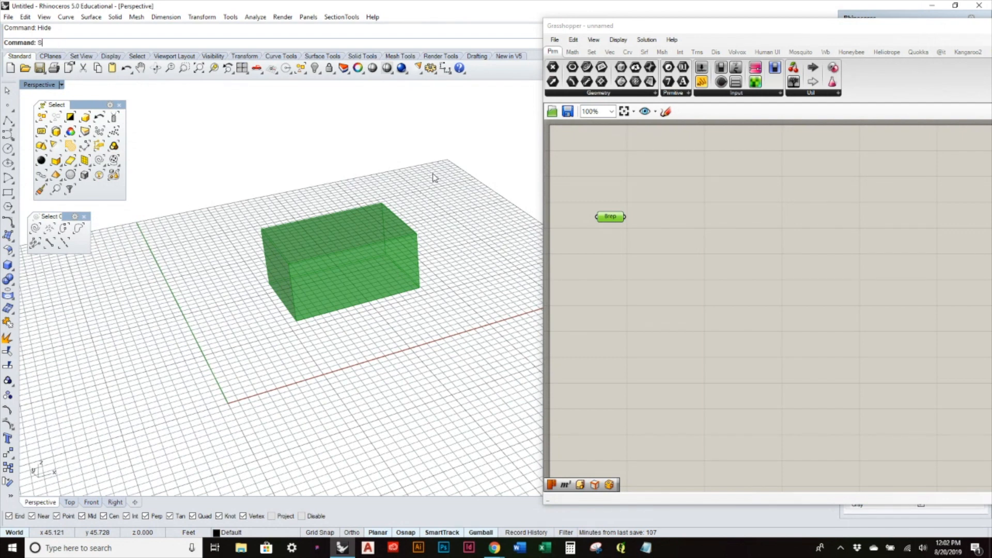
Show the hidden box again and reshape it into a narrow, tall column with the gumball.
{"action": "key", "text": "Return"}
{"action": "left_click", "coordinate": [373, 251]}
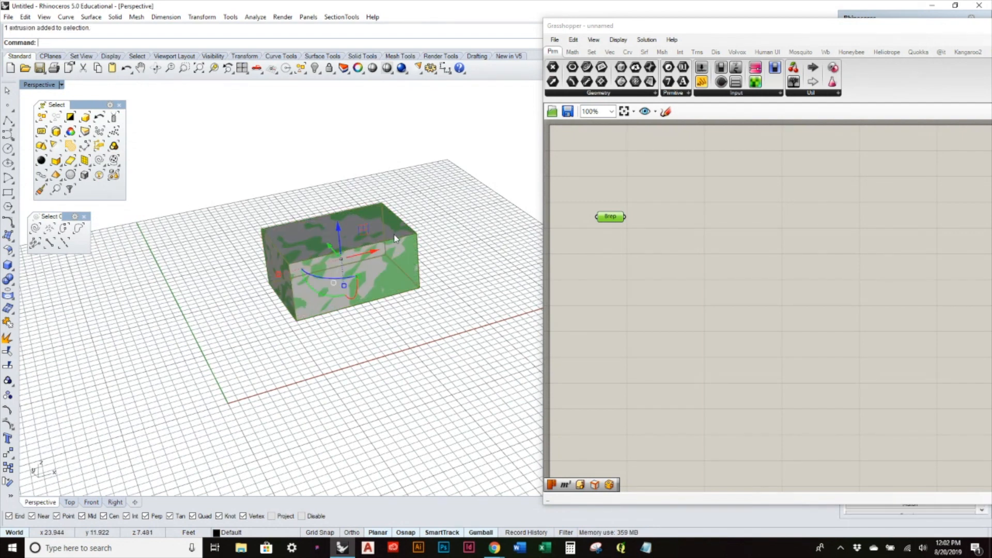
{"action": "left_click_drag", "start_coordinate": [376, 253], "coordinate": [270, 324]}
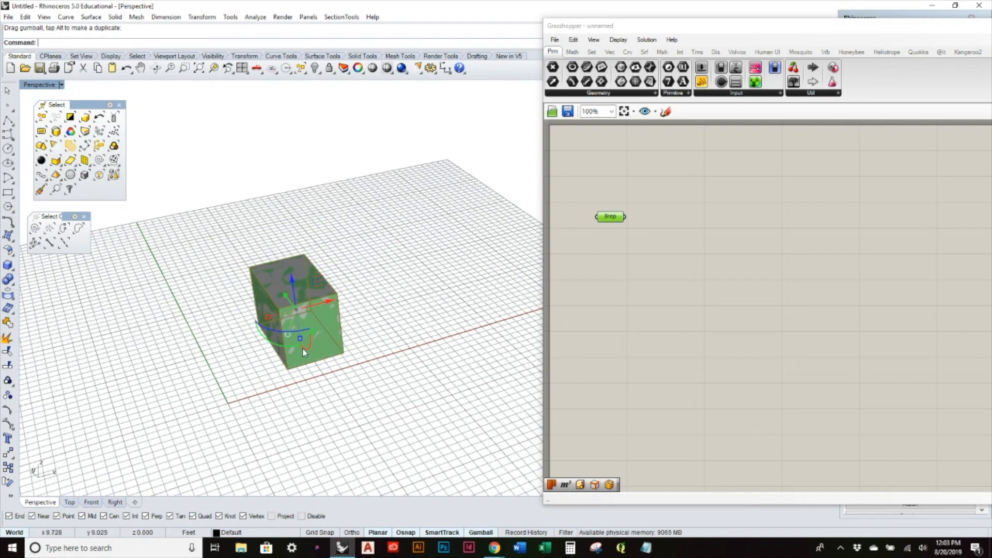
{"action": "right_click_drag", "start_coordinate": [303, 348], "coordinate": [331, 329]}
{"action": "left_click_drag", "start_coordinate": [306, 351], "coordinate": [304, 405]}
{"action": "left_click", "coordinate": [388, 347]}
{"action": "right_click_drag", "start_coordinate": [388, 347], "coordinate": [327, 293]}
Try deleting the source box, check the Brep parameter on the canvas, and undo the deletion.
{"action": "left_click", "coordinate": [328, 293]}
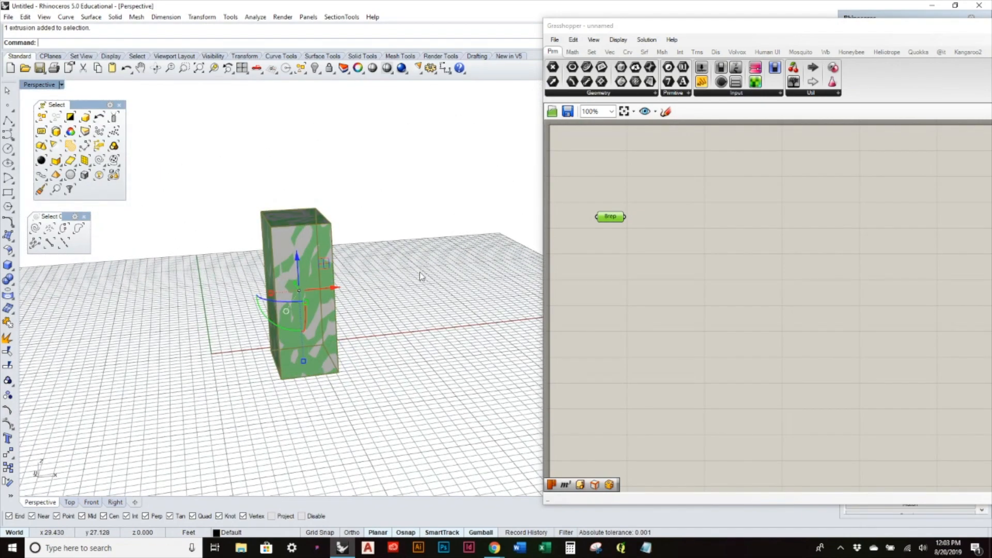
{"action": "key", "text": "Delete"}
{"action": "left_click", "coordinate": [681, 269]}
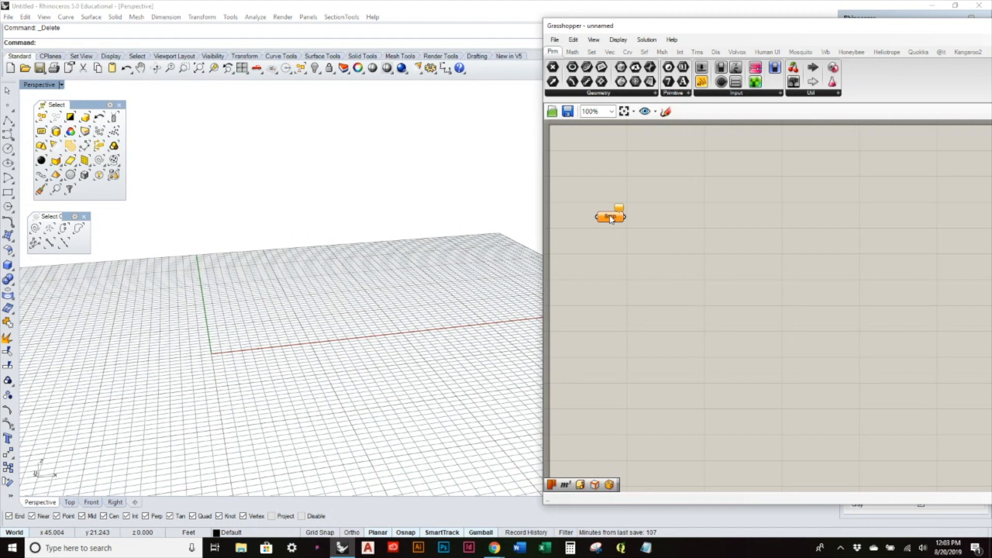
{"action": "left_click", "coordinate": [427, 255]}
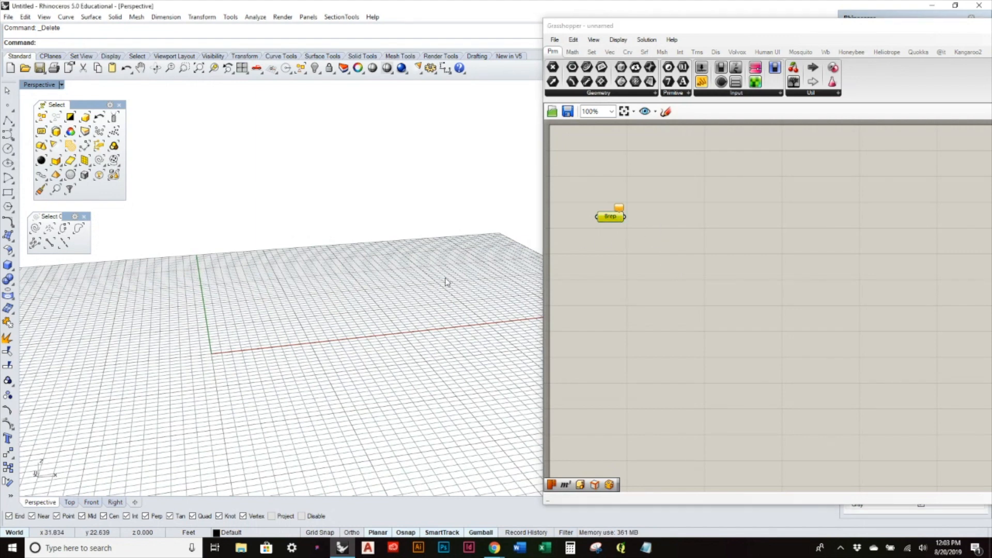
{"action": "key", "text": "ctrl+z"}
{"action": "right_click_drag", "start_coordinate": [445, 282], "coordinate": [306, 317]}
{"action": "left_click", "coordinate": [306, 317]}
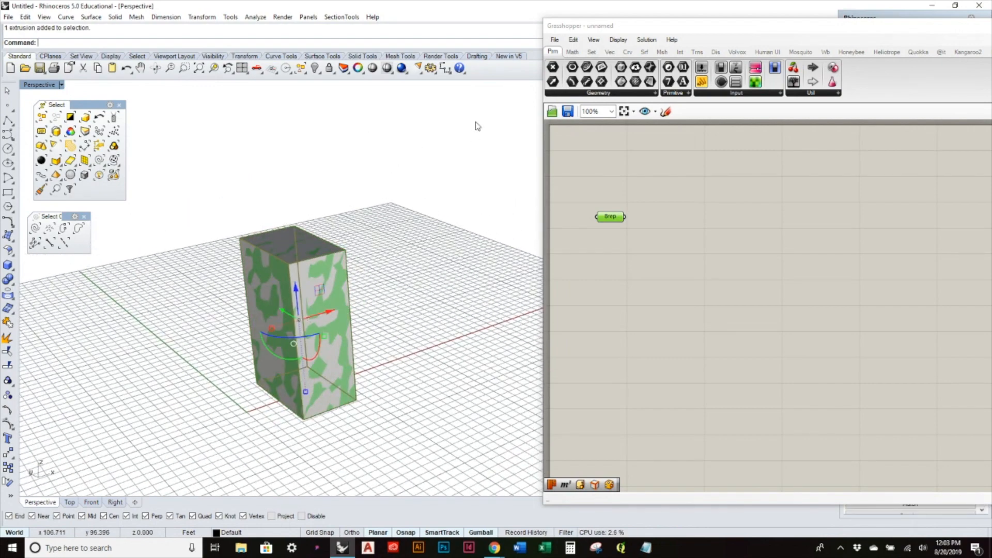
Move the Grasshopper window further over the Perspective viewport and shift the Brep parameter slightly up on the canvas.
{"action": "left_click_drag", "start_coordinate": [636, 24], "coordinate": [637, 184]}
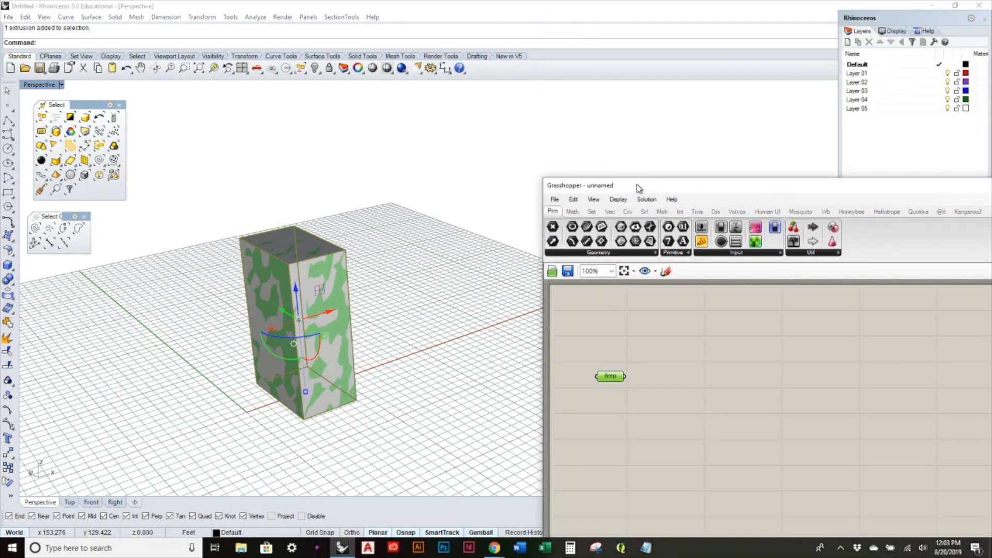
{"action": "left_click", "coordinate": [815, 96]}
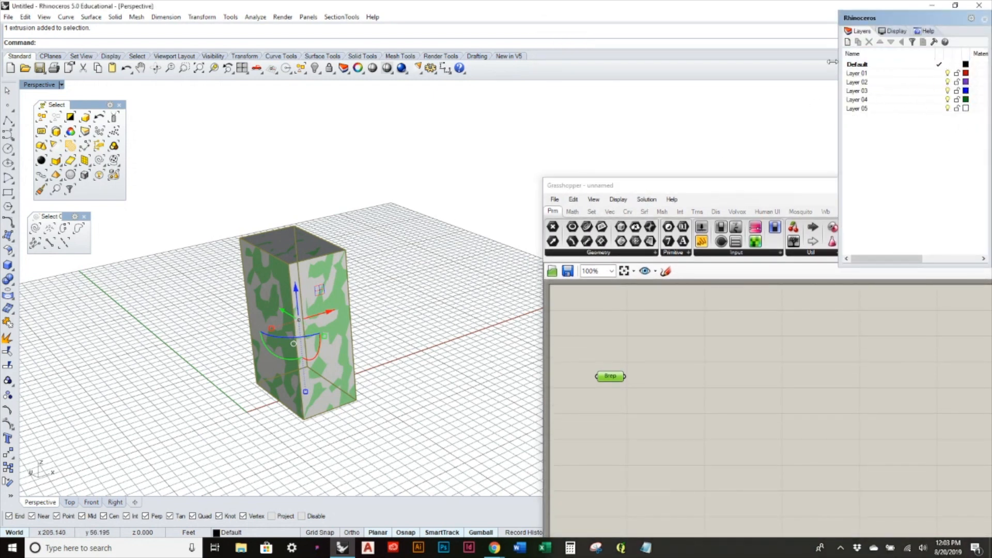
{"action": "left_click_drag", "start_coordinate": [713, 188], "coordinate": [669, 21]}
{"action": "left_click", "coordinate": [434, 209]}
{"action": "mouse_move", "coordinate": [434, 209]}
{"action": "right_mouse_down"}
{"action": "mouse_move", "coordinate": [458, 222]}
{"action": "mouse_move", "coordinate": [433, 211]}
{"action": "right_mouse_up"}
{"action": "left_click", "coordinate": [629, 242]}
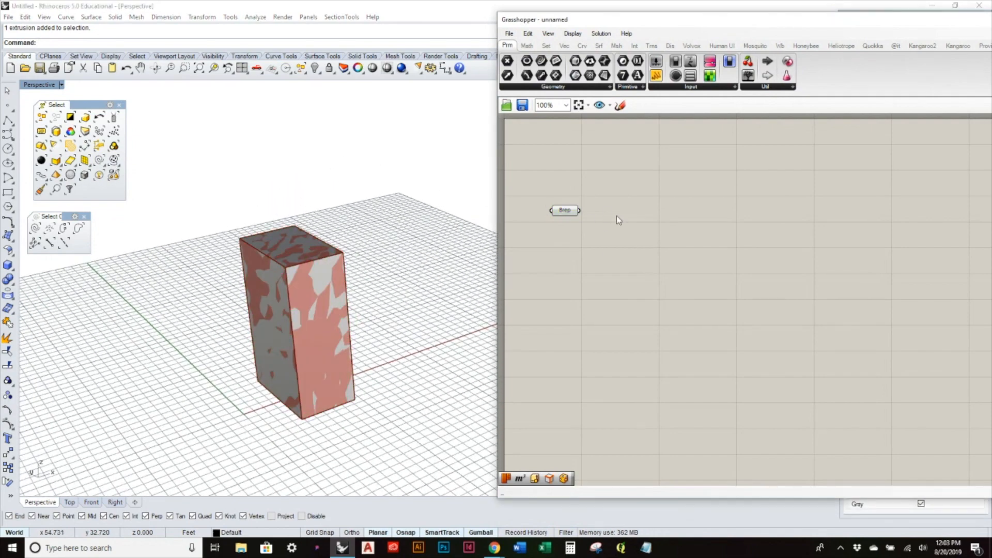
{"action": "left_click_drag", "start_coordinate": [559, 219], "coordinate": [561, 193]}
Examine the column and its overlapping Brep preview from different angles, selecting and deselecting the Rhino geometry.
{"action": "right_click_drag", "start_coordinate": [432, 241], "coordinate": [409, 255]}
{"action": "left_click", "coordinate": [674, 228]}
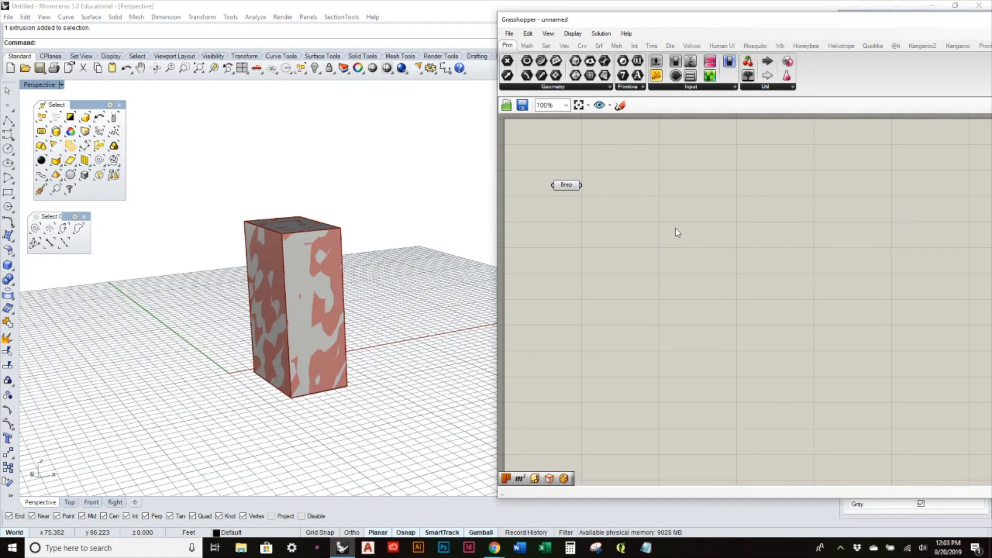
{"action": "left_click", "coordinate": [352, 271]}
{"action": "left_click", "coordinate": [342, 273]}
{"action": "left_click", "coordinate": [412, 253]}
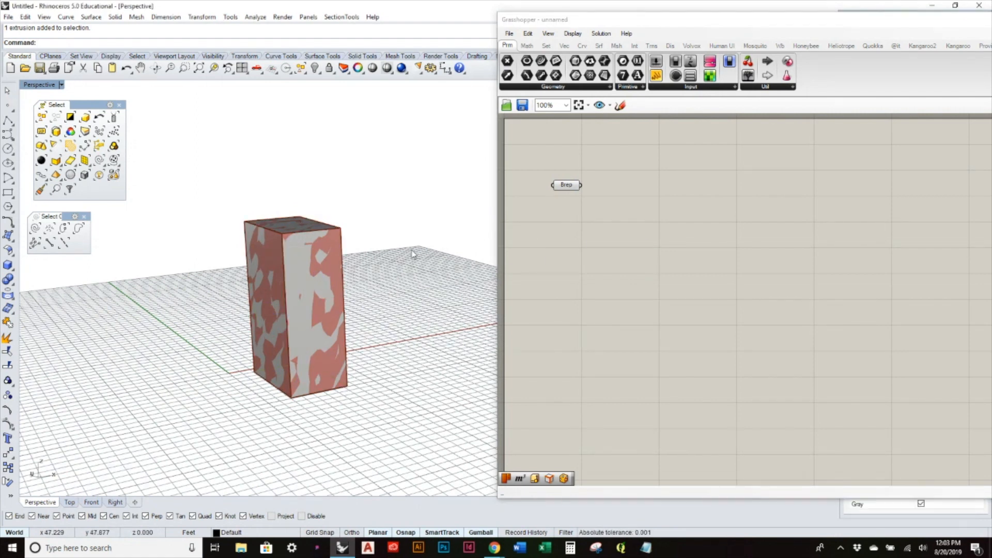
{"action": "right_click_drag", "start_coordinate": [347, 274], "coordinate": [316, 283]}
{"action": "left_click", "coordinate": [316, 284]}
{"action": "left_click", "coordinate": [391, 258]}
{"action": "left_click", "coordinate": [297, 260]}
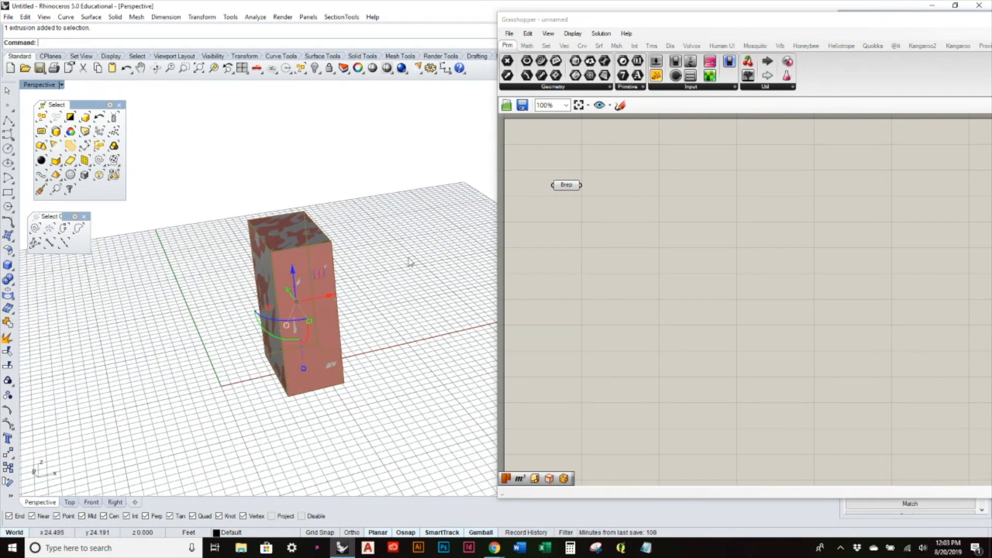
Internalise the referenced column data in the Brep parameter, shifting the parameter slightly on the canvas.
{"action": "left_click", "coordinate": [578, 196]}
{"action": "left_click_drag", "start_coordinate": [570, 185], "coordinate": [579, 175]}
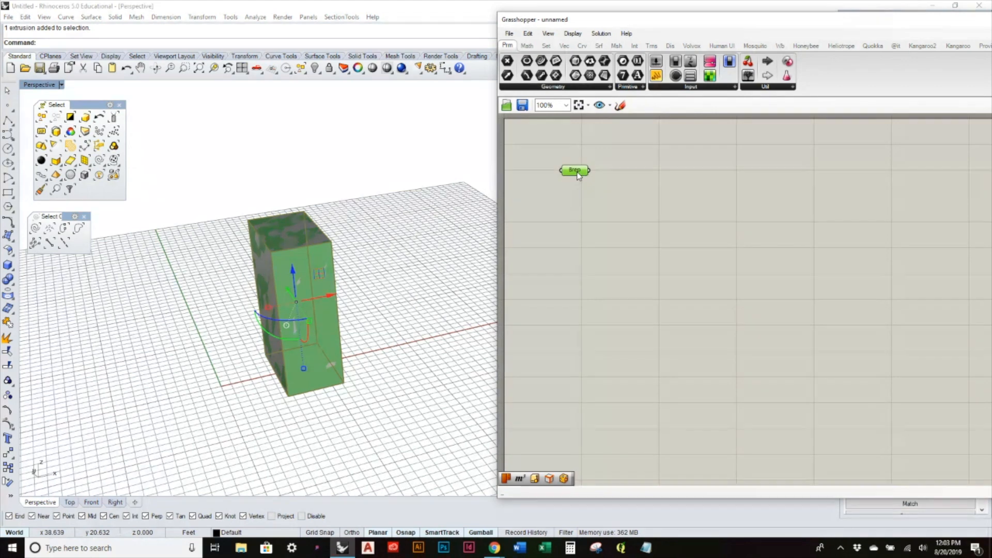
{"action": "right_click", "coordinate": [578, 176]}
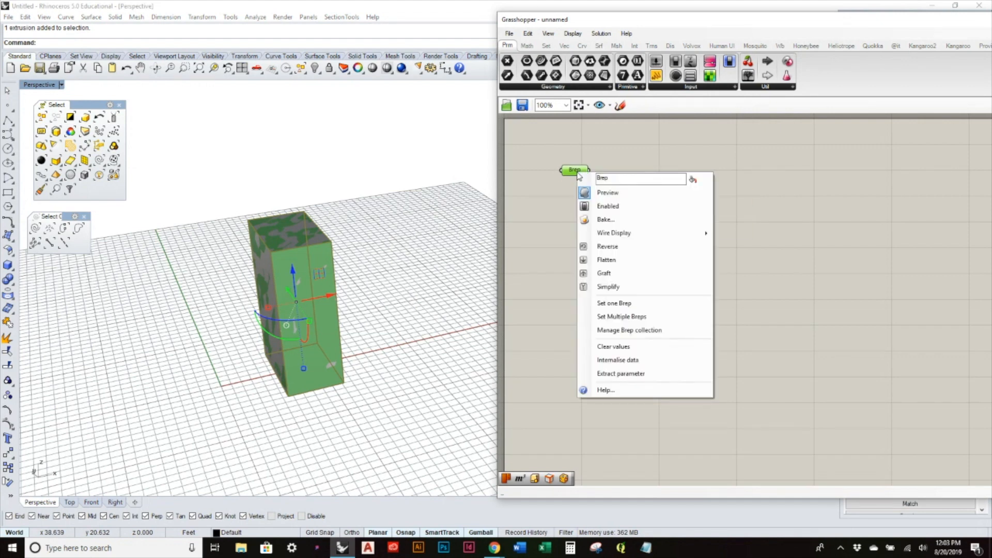
{"action": "left_click", "coordinate": [647, 361]}
{"action": "left_click", "coordinate": [586, 217]}
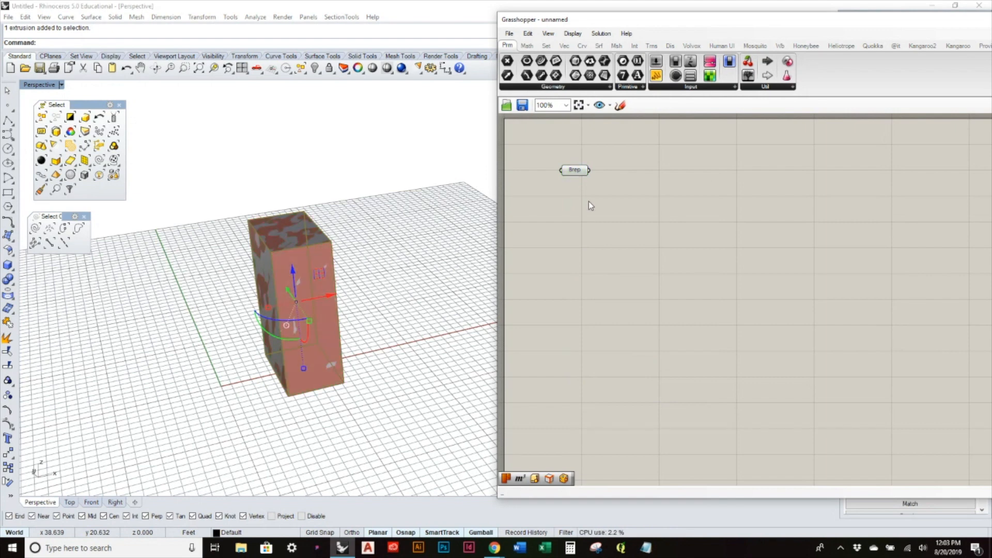
Delete the source column from the Rhino model and deselect the Brep parameter.
{"action": "left_click", "coordinate": [573, 172]}
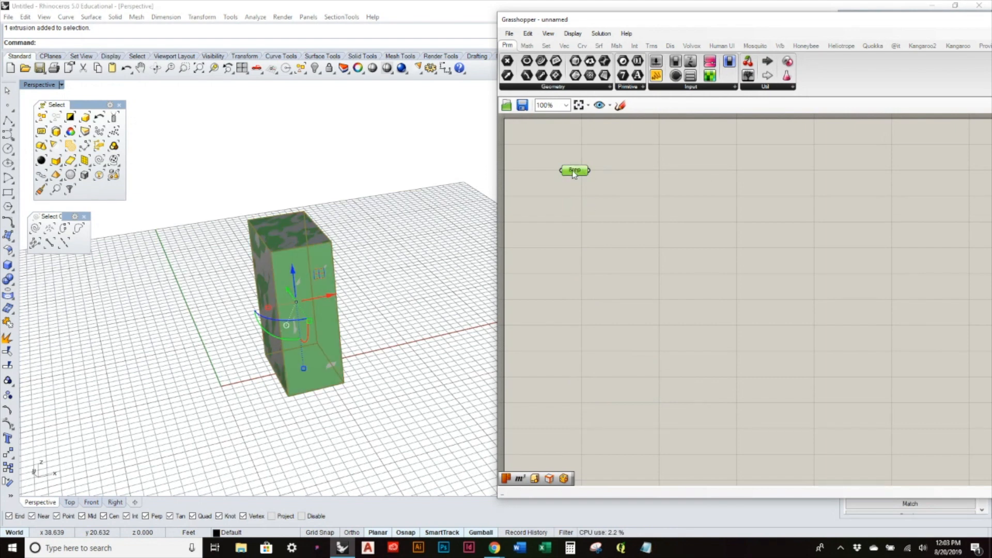
{"action": "mouse_move", "coordinate": [577, 175]}
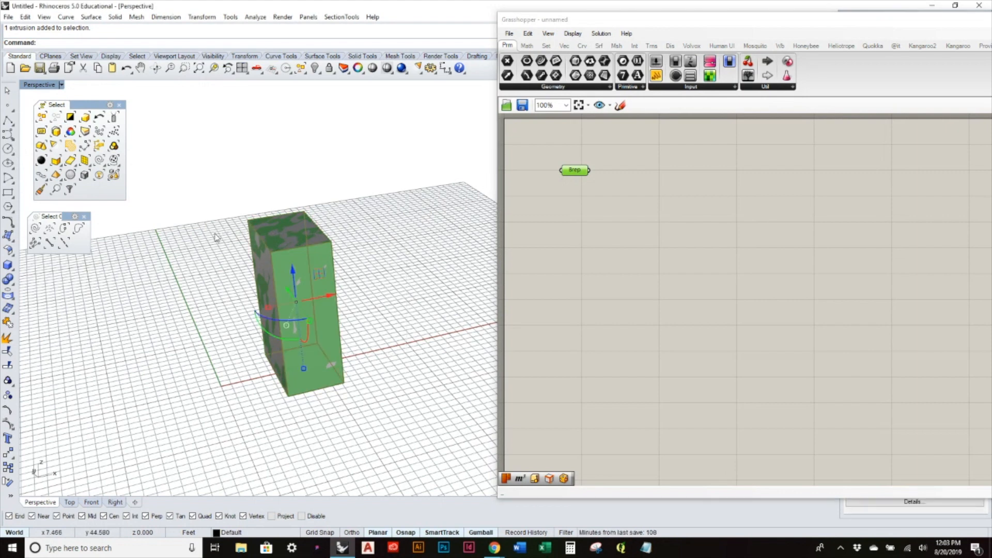
{"action": "key", "text": "Delete"}
{"action": "left_click", "coordinate": [636, 212]}
Examine the internalised Brep preview from several angles while repositioning its parameter, and try window-selecting the preview in the viewport.
{"action": "mouse_move", "coordinate": [576, 171]}
{"action": "left_mouse_down"}
{"action": "mouse_move", "coordinate": [588, 220]}
{"action": "mouse_move", "coordinate": [588, 186]}
{"action": "left_mouse_up"}
{"action": "right_click_drag", "start_coordinate": [395, 245], "coordinate": [455, 224]}
{"action": "left_click_drag", "start_coordinate": [585, 191], "coordinate": [561, 191]}
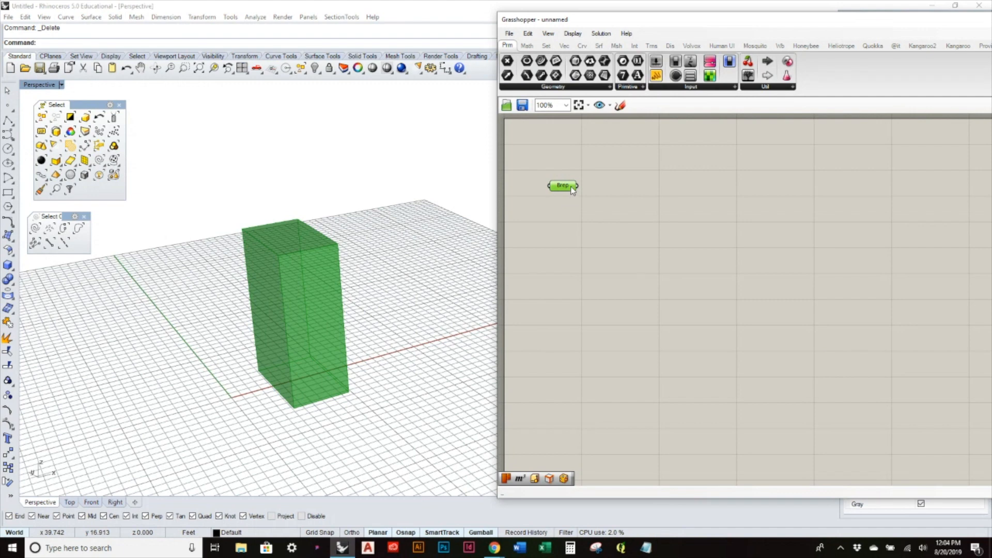
{"action": "left_click_drag", "start_coordinate": [572, 190], "coordinate": [608, 176]}
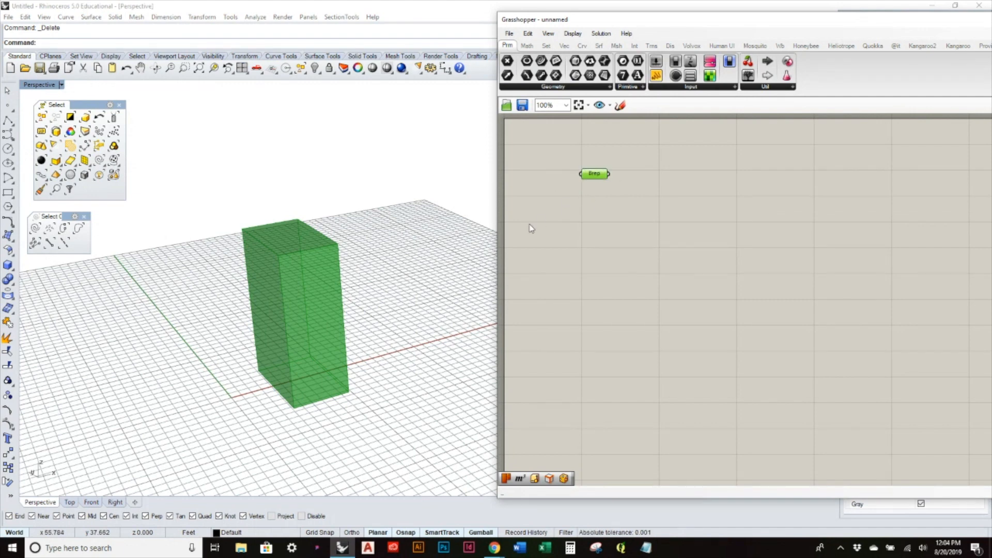
{"action": "left_click_drag", "start_coordinate": [592, 176], "coordinate": [555, 182]}
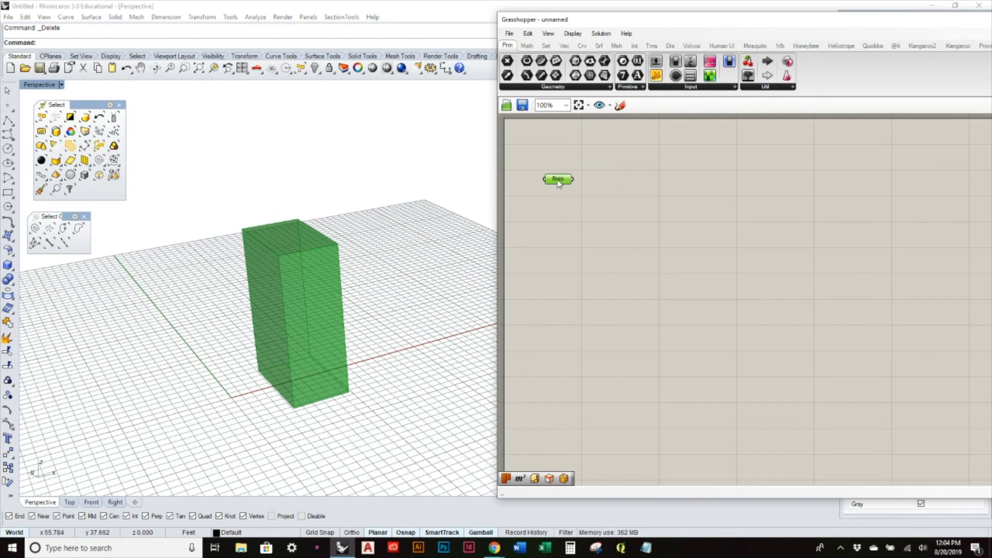
{"action": "right_click_drag", "start_coordinate": [400, 229], "coordinate": [371, 284]}
{"action": "right_click_drag", "start_coordinate": [396, 291], "coordinate": [342, 255]}
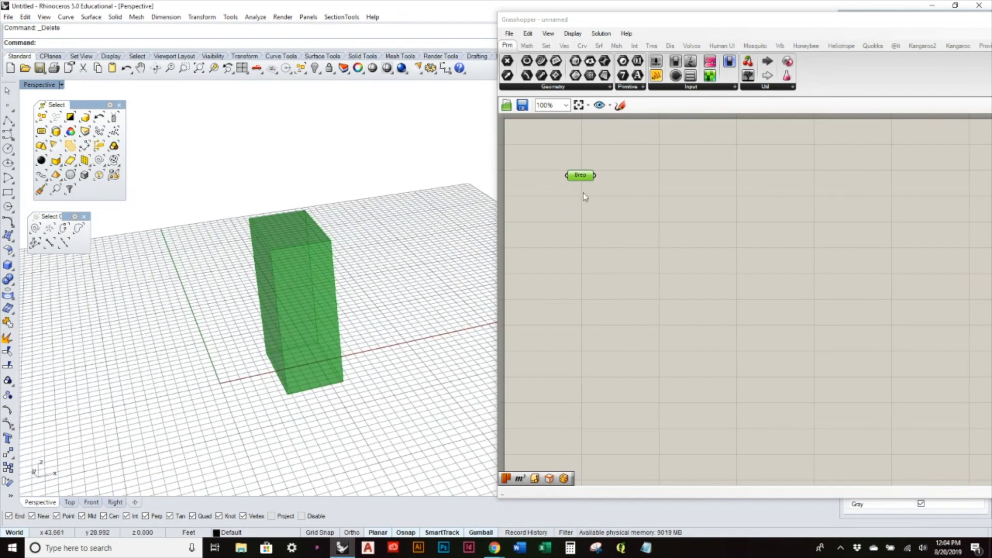
{"action": "left_click_drag", "start_coordinate": [169, 176], "coordinate": [382, 490]}
{"action": "left_click", "coordinate": [535, 257]}
{"action": "left_click", "coordinate": [580, 176]}
{"action": "right_click_drag", "start_coordinate": [340, 227], "coordinate": [308, 185]}
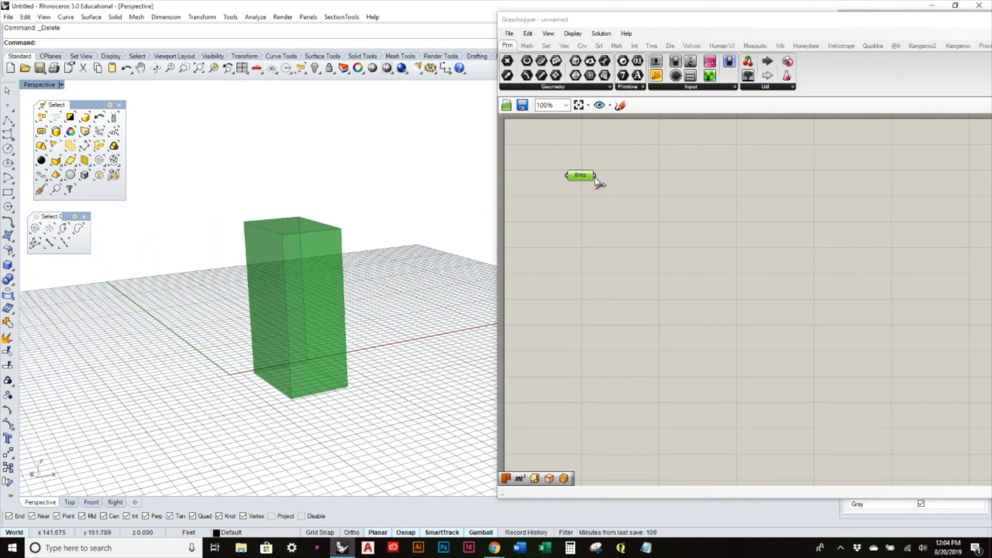
Bake the Brep parameter's geometry to Layer 01.
{"action": "right_click", "coordinate": [578, 177]}
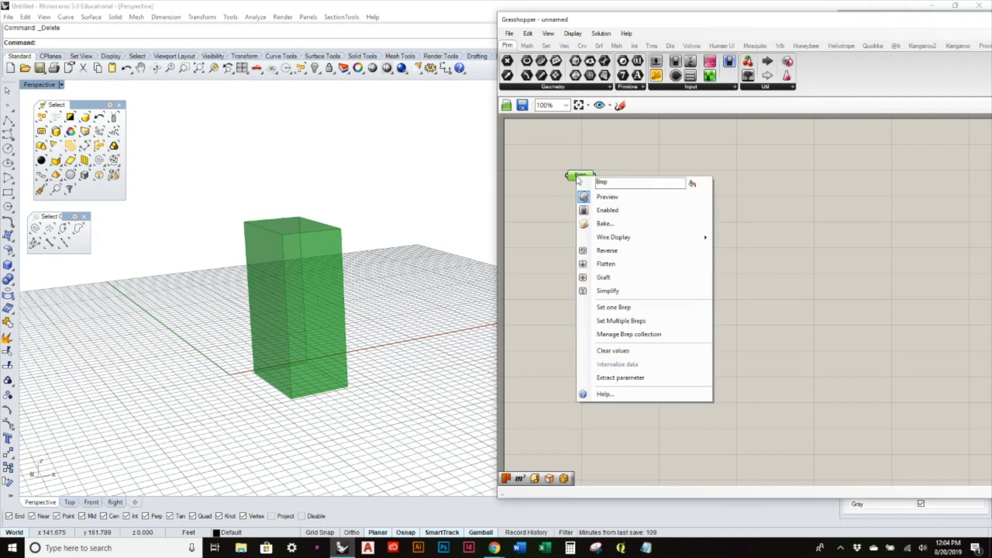
{"action": "left_click", "coordinate": [615, 225]}
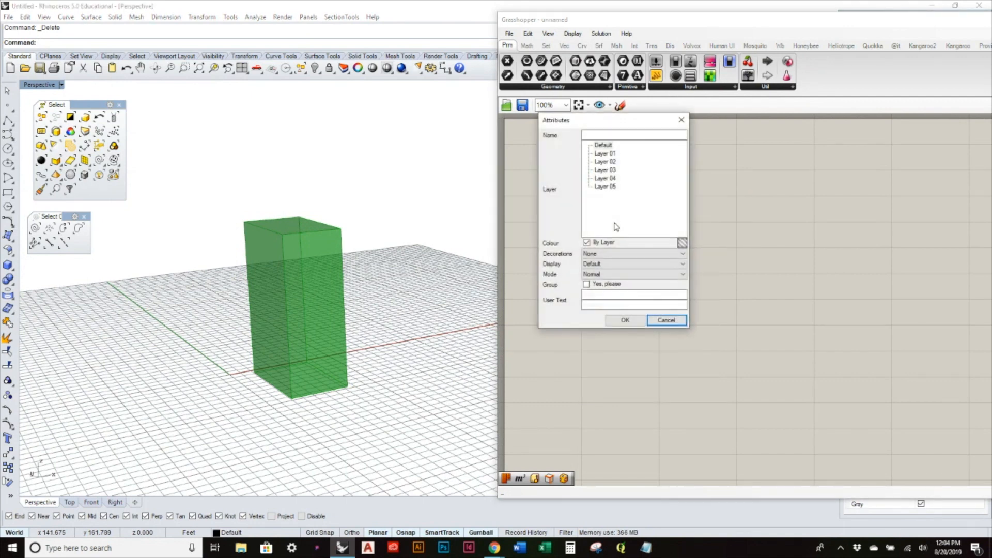
{"action": "left_click", "coordinate": [608, 156]}
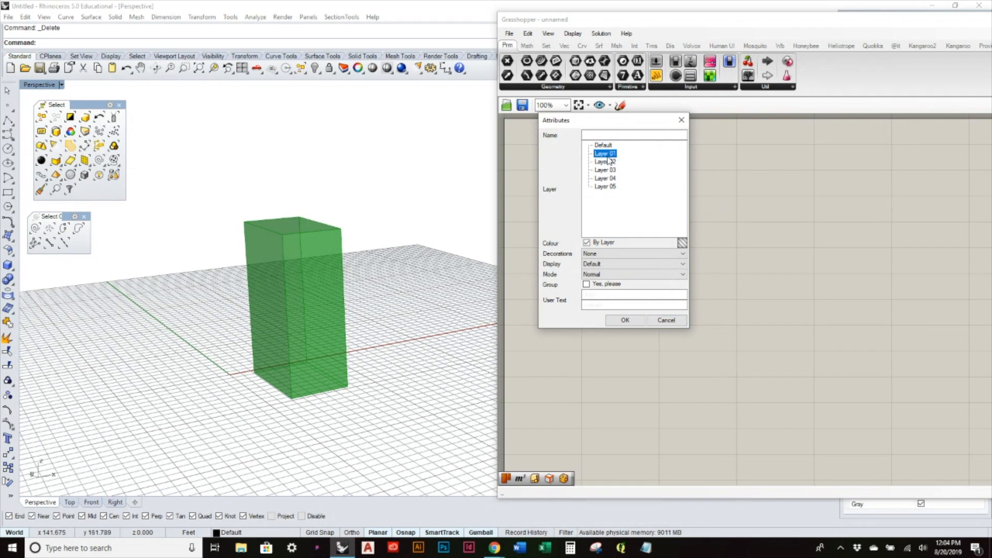
{"action": "left_click", "coordinate": [624, 319]}
Select the baked red column and move it away from the green preview, to the side and further back.
{"action": "right_click_drag", "start_coordinate": [393, 269], "coordinate": [311, 299]}
{"action": "left_click", "coordinate": [328, 297]}
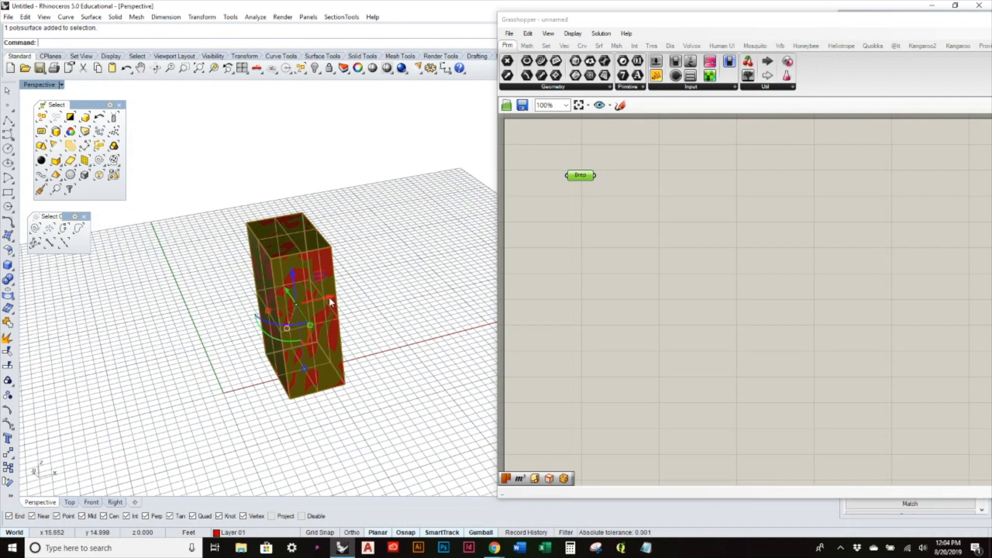
{"action": "left_click_drag", "start_coordinate": [329, 301], "coordinate": [474, 293]}
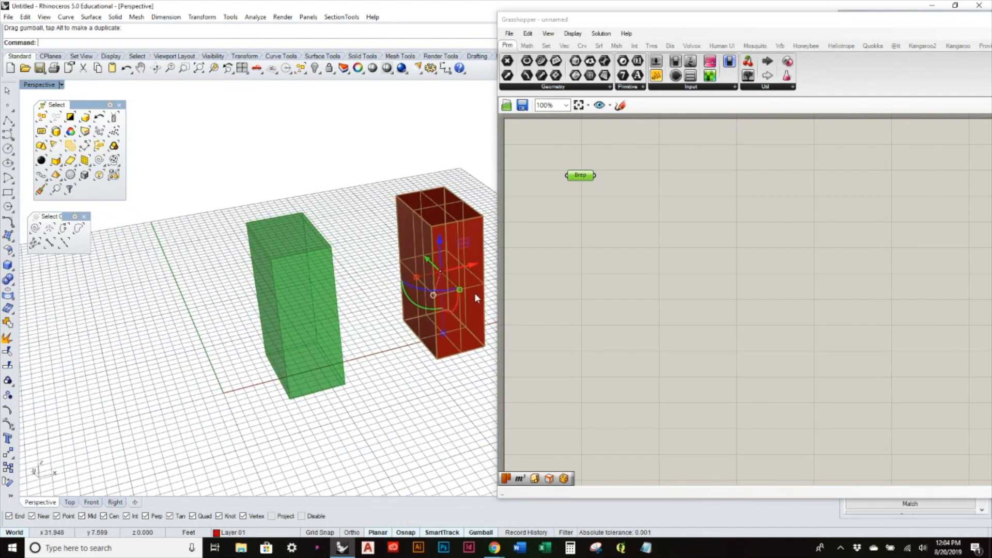
{"action": "left_click_drag", "start_coordinate": [429, 265], "coordinate": [372, 178]}
{"action": "key", "text": "Escape"}
{"action": "left_click", "coordinate": [370, 220]}
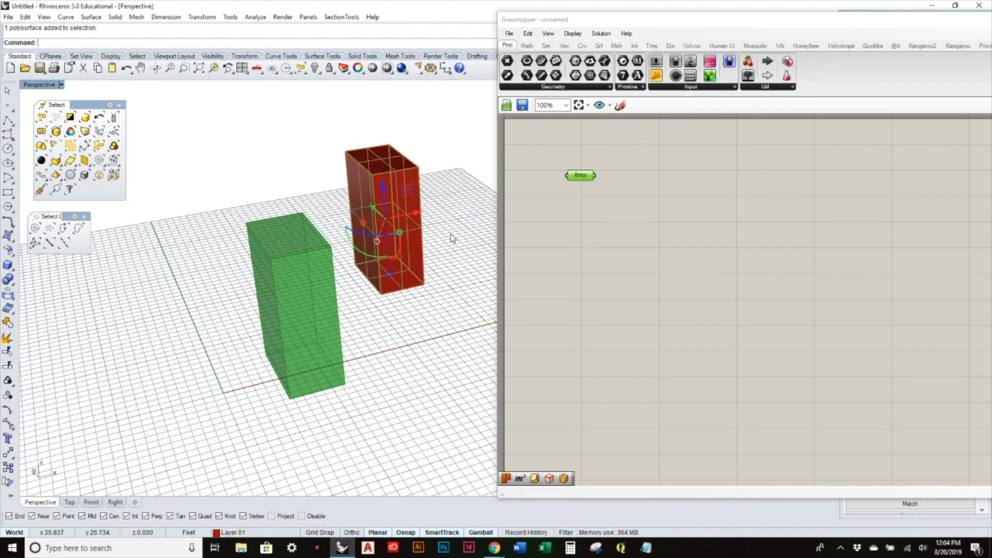
Set the baked column as the Brep parameter's geometry and use the gumball to move it and shorten it into a low box.
{"action": "key", "text": "Escape"}
{"action": "left_click", "coordinate": [406, 217]}
{"action": "left_click", "coordinate": [579, 179]}
{"action": "right_click", "coordinate": [579, 178]}
{"action": "left_click", "coordinate": [640, 323]}
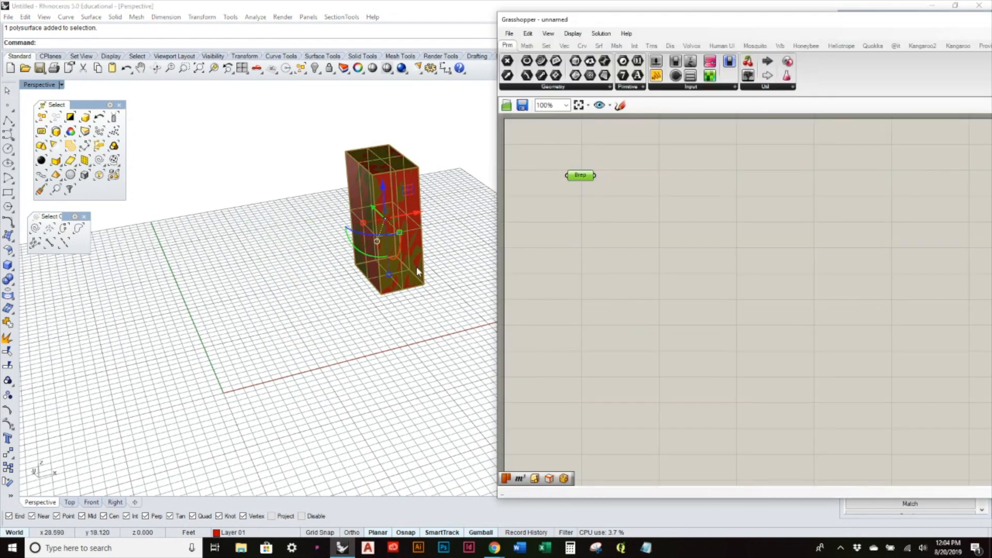
{"action": "left_click_drag", "start_coordinate": [408, 212], "coordinate": [324, 310]}
{"action": "right_click_drag", "start_coordinate": [380, 285], "coordinate": [372, 316]}
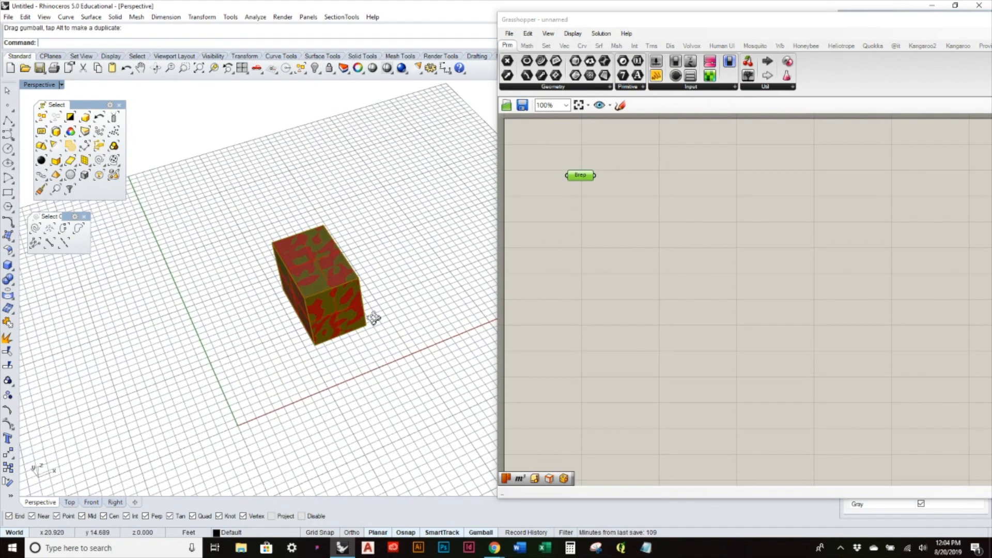
Uncover the layer and object properties and assign the baked box to Layer 02.
{"action": "left_click_drag", "start_coordinate": [721, 20], "coordinate": [707, 150]}
{"action": "left_click", "coordinate": [889, 80]}
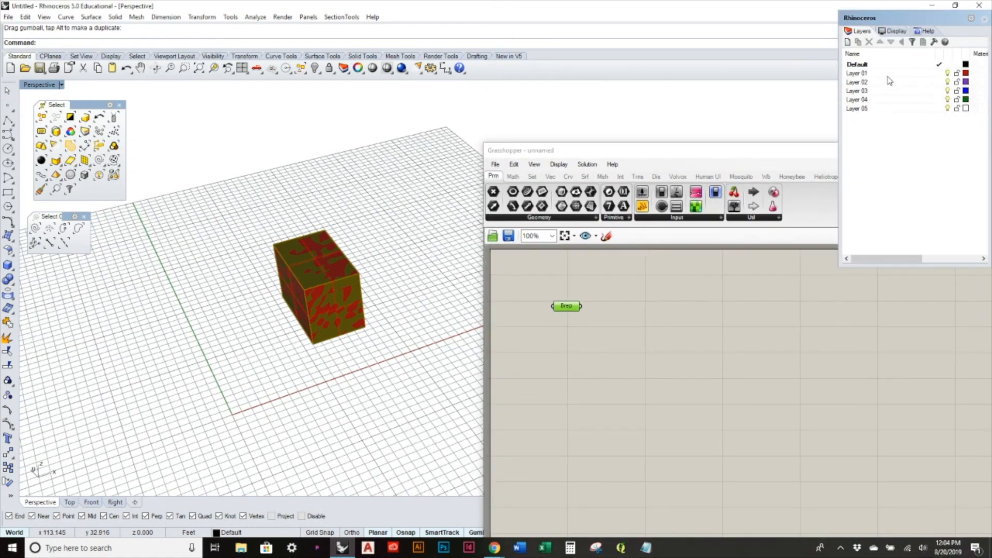
{"action": "left_click_drag", "start_coordinate": [647, 154], "coordinate": [638, 36]}
{"action": "left_click", "coordinate": [618, 192]}
{"action": "right_click_drag", "start_coordinate": [443, 288], "coordinate": [454, 259]}
{"action": "left_click", "coordinate": [349, 296]}
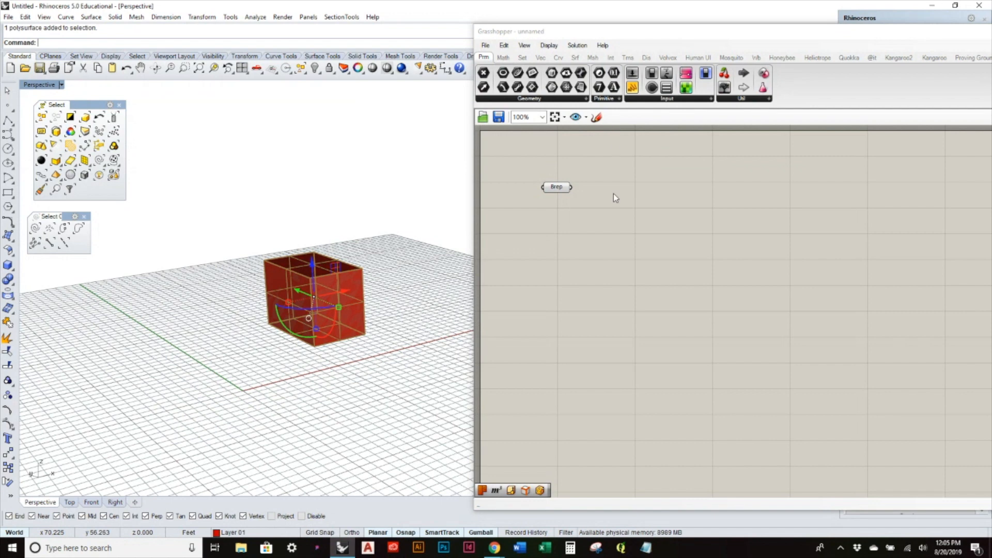
{"action": "left_click_drag", "start_coordinate": [769, 39], "coordinate": [745, 72]}
{"action": "right_click_drag", "start_coordinate": [343, 295], "coordinate": [359, 288]}
{"action": "left_click_drag", "start_coordinate": [774, 70], "coordinate": [713, 410]}
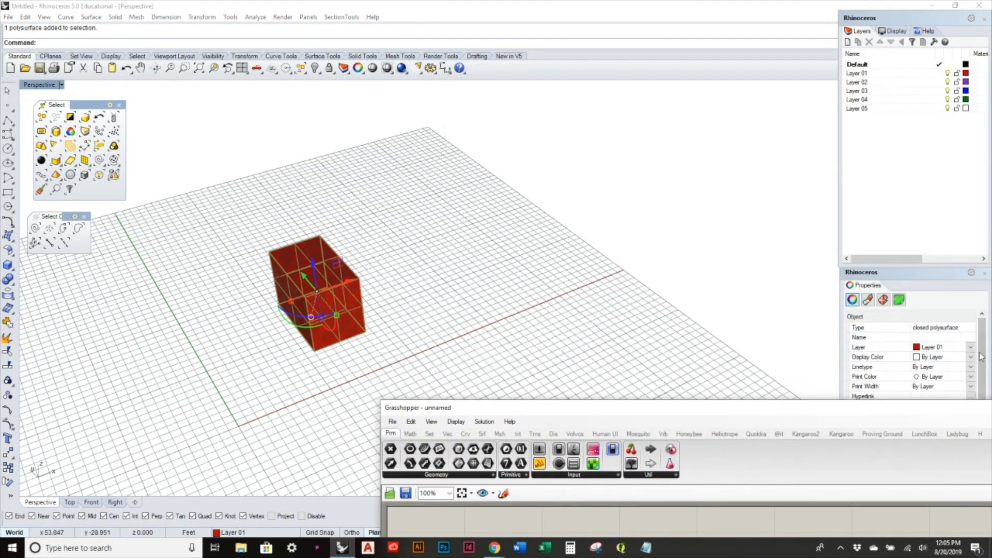
{"action": "left_click", "coordinate": [971, 347]}
{"action": "left_click", "coordinate": [930, 376]}
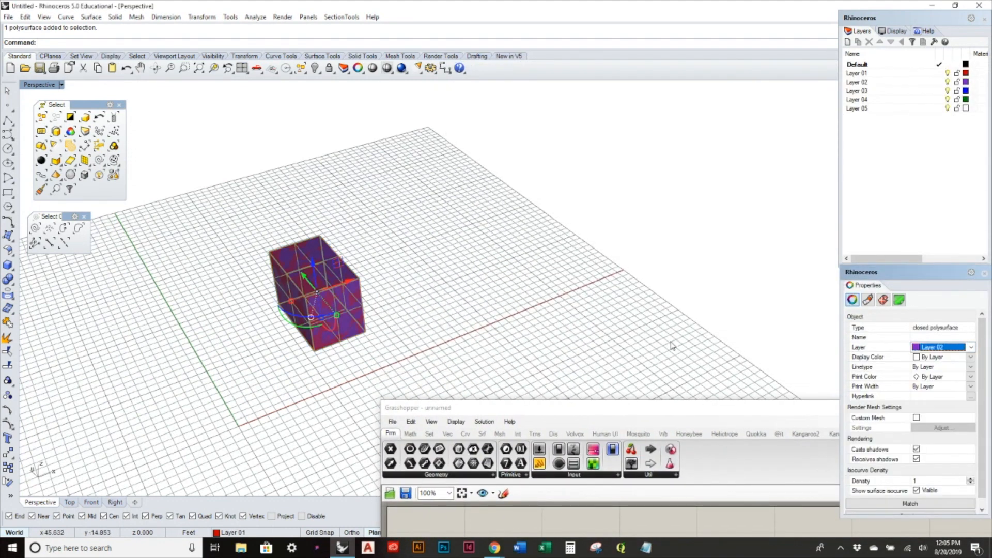
{"action": "left_click", "coordinate": [670, 345]}
Return the Grasshopper window beside the box and compare the Brep preview's selected and unselected colours with the purple layer colour.
{"action": "left_click_drag", "start_coordinate": [576, 408], "coordinate": [652, 38]}
{"action": "left_click", "coordinate": [547, 194]}
{"action": "left_click", "coordinate": [581, 262]}
{"action": "right_click_drag", "start_coordinate": [439, 305], "coordinate": [451, 277]}
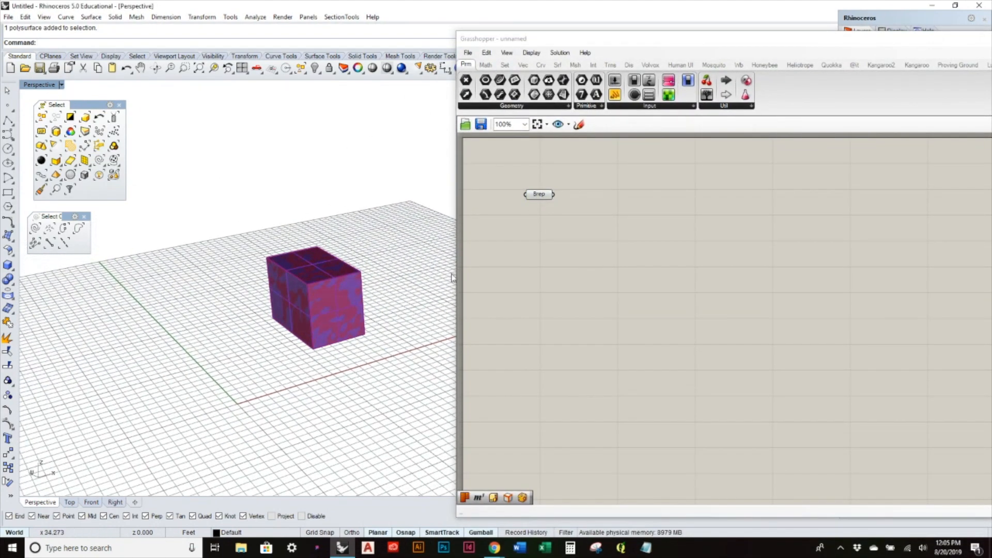
{"action": "left_click_drag", "start_coordinate": [540, 200], "coordinate": [524, 207]}
{"action": "right_click_drag", "start_coordinate": [444, 279], "coordinate": [423, 293]}
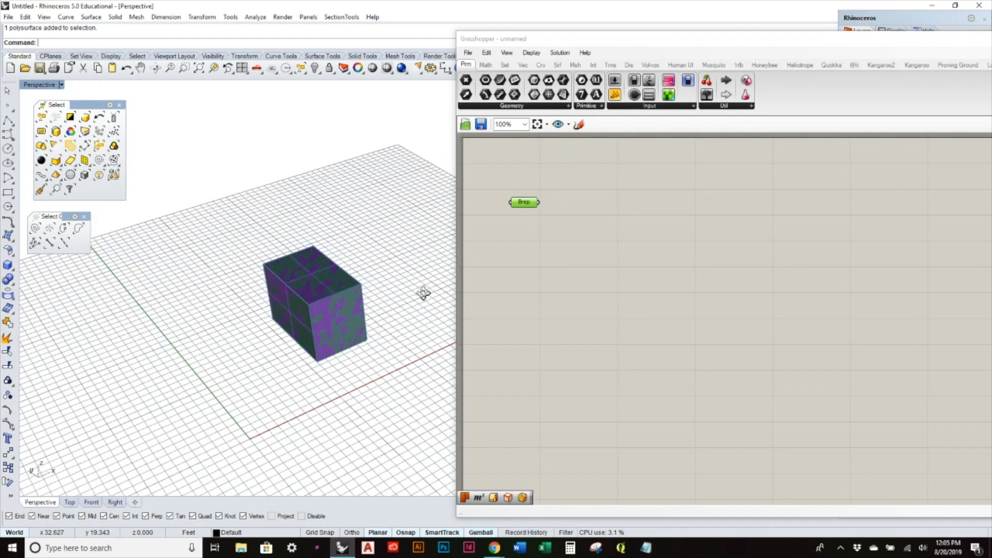
{"action": "left_click", "coordinate": [547, 231]}
Hide the baked box with the Hide command and take a closer look at the remaining Brep preview.
{"action": "left_click", "coordinate": [369, 306]}
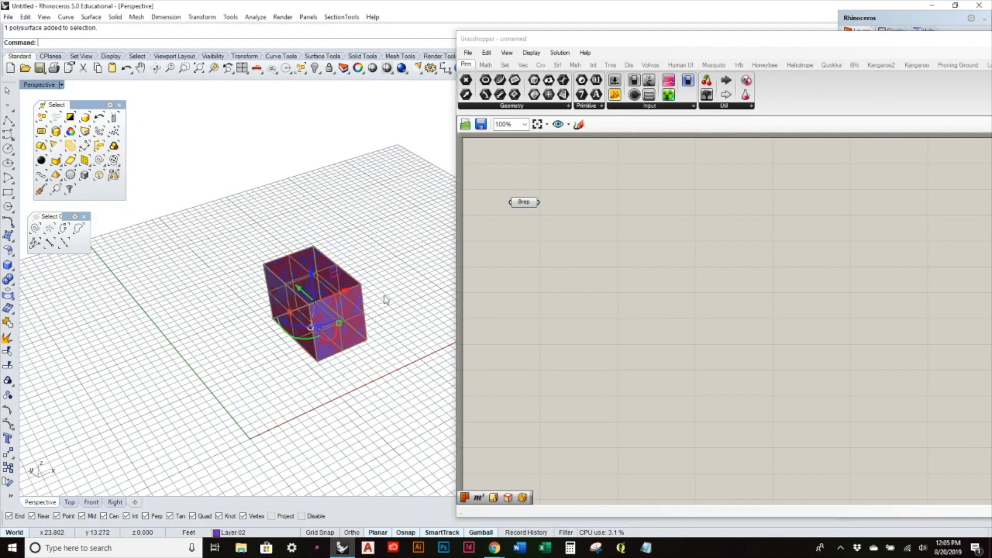
{"action": "type", "text": "hide"}
{"action": "key", "text": "Return"}
{"action": "right_click_drag", "start_coordinate": [408, 284], "coordinate": [370, 249]}
{"action": "scroll", "coordinate": [362, 264], "scroll_direction": "up", "scroll_amount": 3}
{"action": "left_click", "coordinate": [612, 220]}
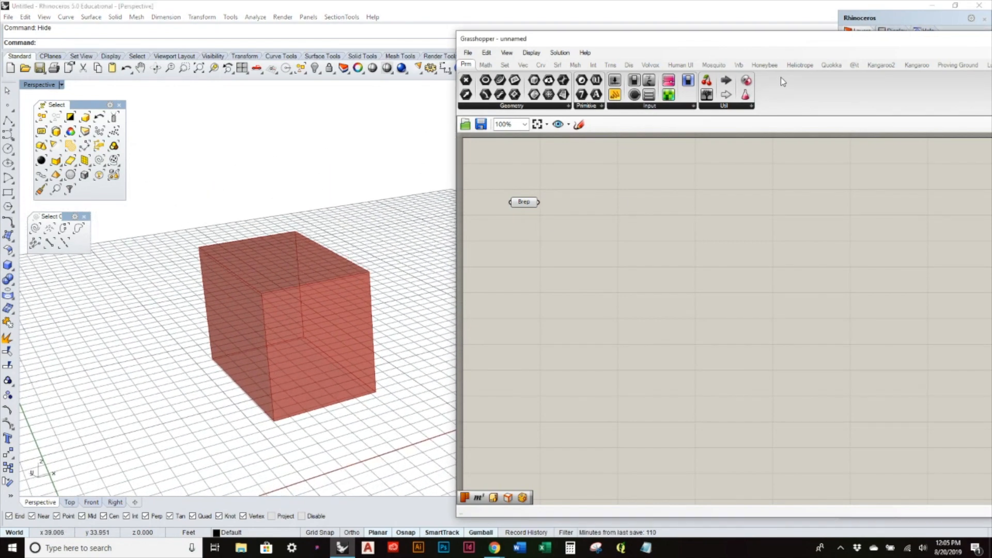
Reposition and narrow the Grasshopper window so its full width, including the preview controls, fits on screen beside the box preview.
{"action": "left_click_drag", "start_coordinate": [878, 55], "coordinate": [811, 29]}
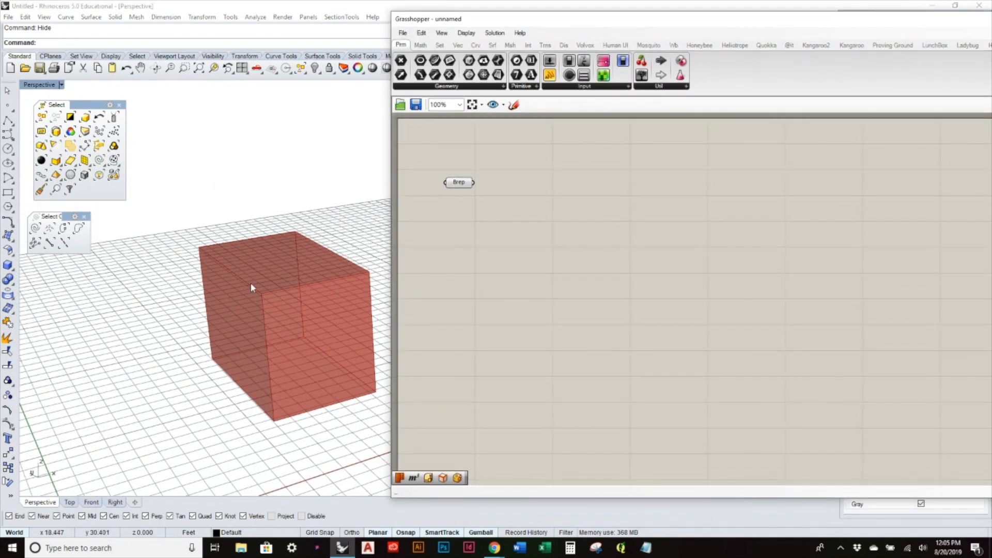
{"action": "scroll", "coordinate": [252, 288], "scroll_direction": "down", "scroll_amount": 3}
{"action": "left_click_drag", "start_coordinate": [914, 25], "coordinate": [784, 31]}
{"action": "left_click_drag", "start_coordinate": [259, 166], "coordinate": [467, 166]}
{"action": "left_click_drag", "start_coordinate": [684, 26], "coordinate": [650, 29]}
{"action": "right_click_drag", "start_coordinate": [315, 294], "coordinate": [340, 283]}
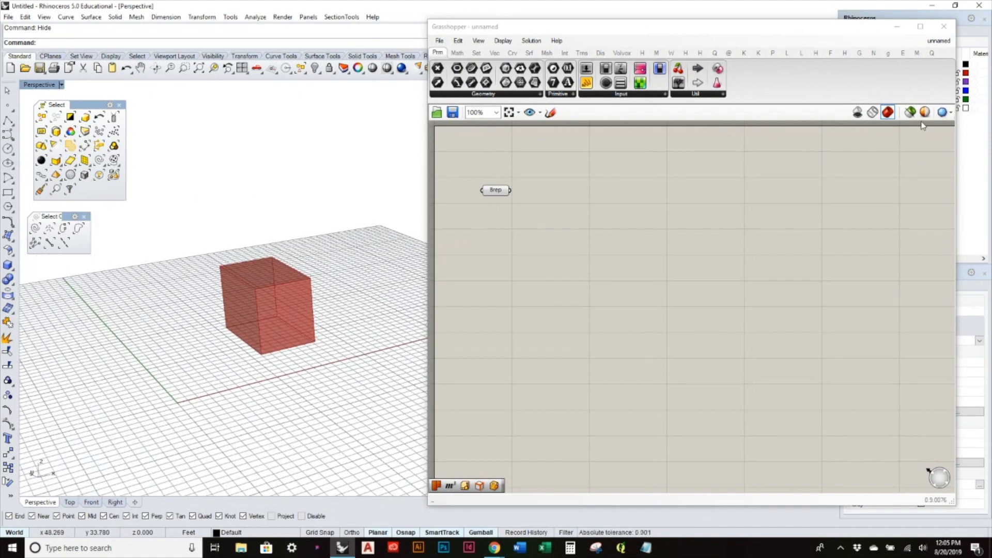
Switch the Grasshopper preview mesh to High Quality and back to Low Quality.
{"action": "left_click", "coordinate": [948, 111]}
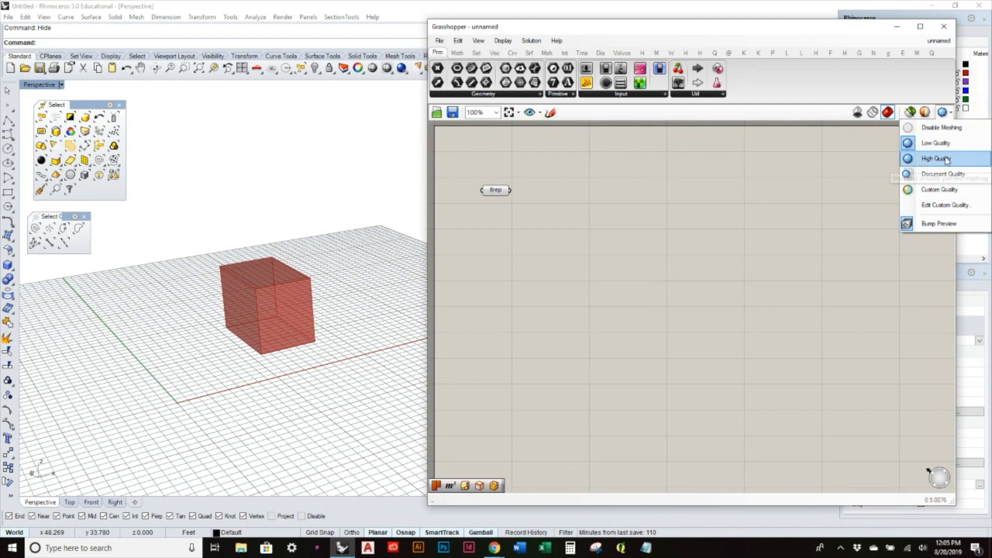
{"action": "left_click", "coordinate": [946, 158]}
{"action": "left_click", "coordinate": [943, 112]}
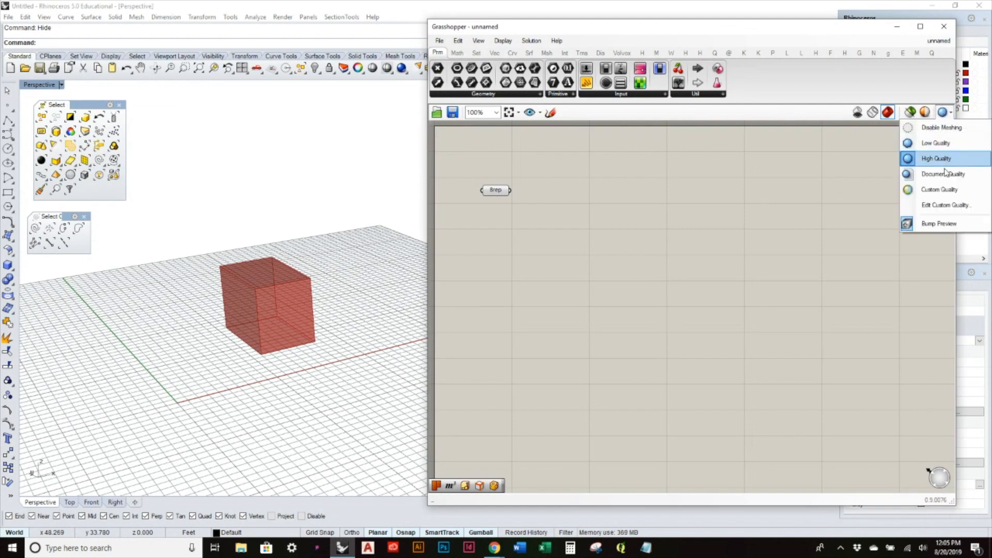
{"action": "left_click", "coordinate": [935, 143]}
{"action": "right_click_drag", "start_coordinate": [369, 253], "coordinate": [326, 270]}
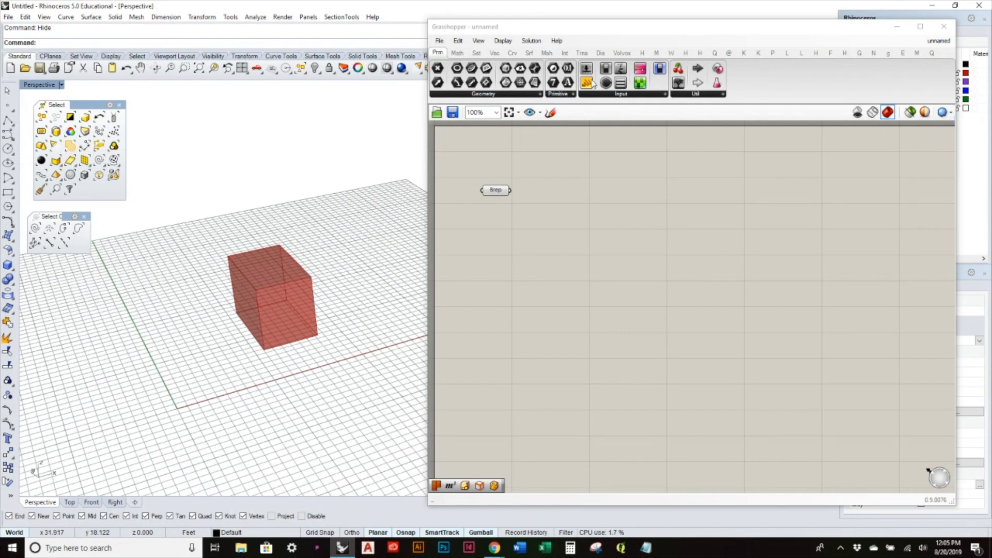
Add a primitive Sphere component from the surface components and place it on the canvas below the Brep parameter.
{"action": "left_click", "coordinate": [529, 54]}
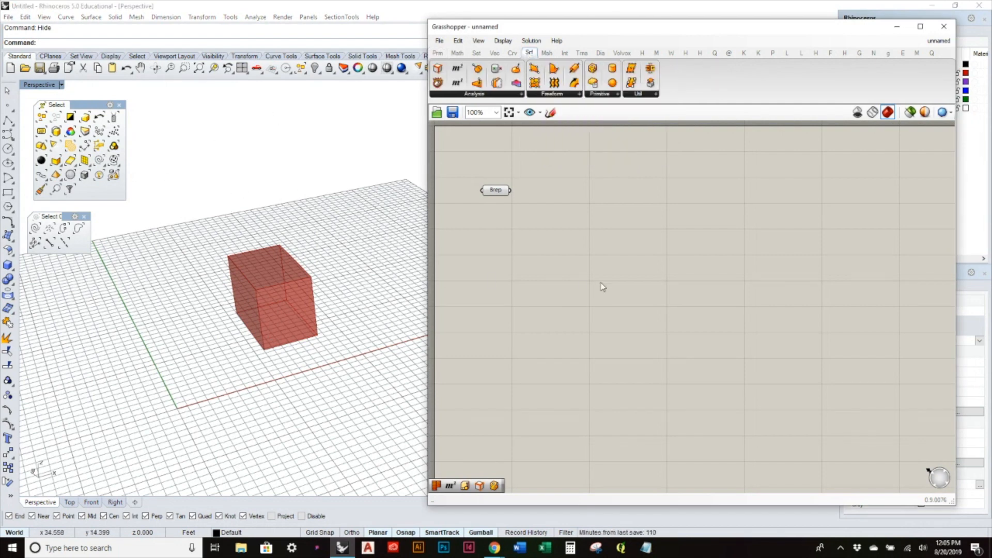
{"action": "left_click", "coordinate": [610, 95]}
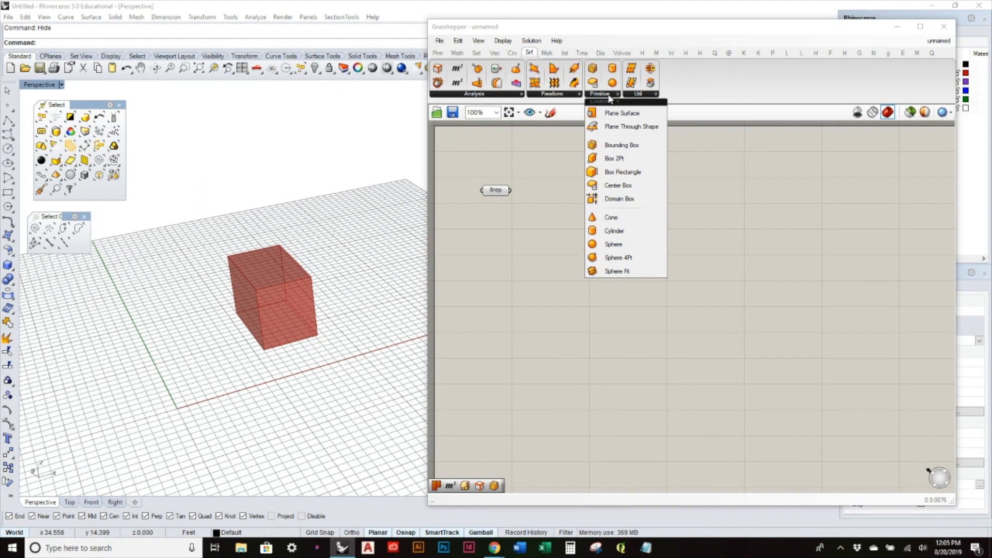
{"action": "left_click_drag", "start_coordinate": [636, 247], "coordinate": [515, 258]}
{"action": "scroll", "coordinate": [160, 392], "scroll_direction": "up", "scroll_amount": 5}
{"action": "scroll", "coordinate": [160, 391], "scroll_direction": "up", "scroll_amount": 5}
{"action": "mouse_move", "coordinate": [278, 366]}
{"action": "right_mouse_down"}
{"action": "mouse_move", "coordinate": [276, 346]}
{"action": "mouse_move", "coordinate": [281, 361]}
{"action": "right_mouse_up"}
{"action": "left_click_drag", "start_coordinate": [509, 256], "coordinate": [655, 250]}
Add a number slider with the value 5 and connect it to the Sphere's radius input.
{"action": "double_click", "coordinate": [553, 310]}
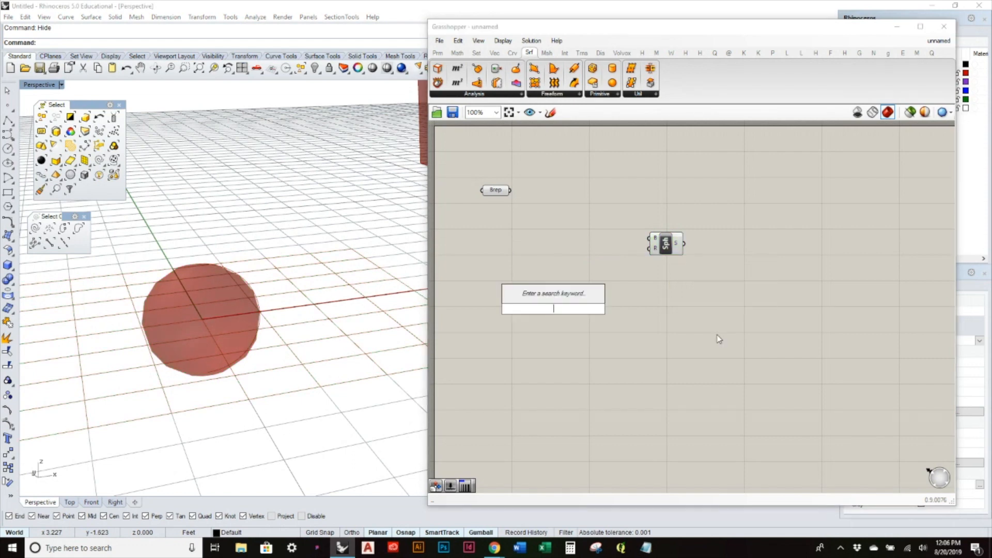
{"action": "type", "text": "5"}
{"action": "key", "text": "Return"}
{"action": "left_click_drag", "start_coordinate": [597, 309], "coordinate": [651, 278]}
{"action": "scroll", "coordinate": [248, 286], "scroll_direction": "down", "scroll_amount": 5}
{"action": "right_click_drag", "start_coordinate": [248, 281], "coordinate": [326, 319]}
{"action": "left_click", "coordinate": [705, 368]}
{"action": "right_click_drag", "start_coordinate": [704, 368], "coordinate": [931, 296]}
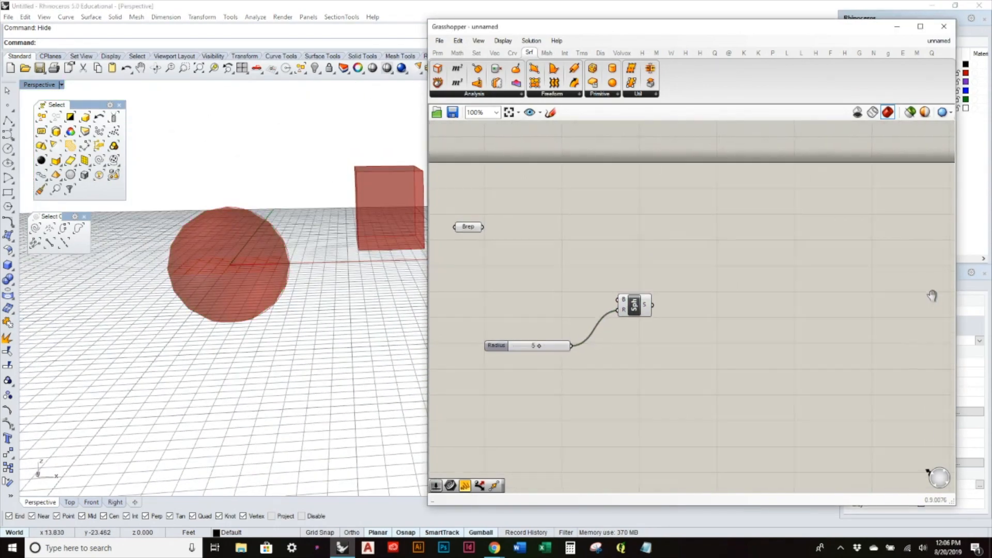
Compare the sphere's preview up close by setting the preview mesh to High Quality and restoring Low Quality.
{"action": "right_click_drag", "start_coordinate": [303, 297], "coordinate": [255, 195]}
{"action": "right_click_drag", "start_coordinate": [222, 313], "coordinate": [237, 278]}
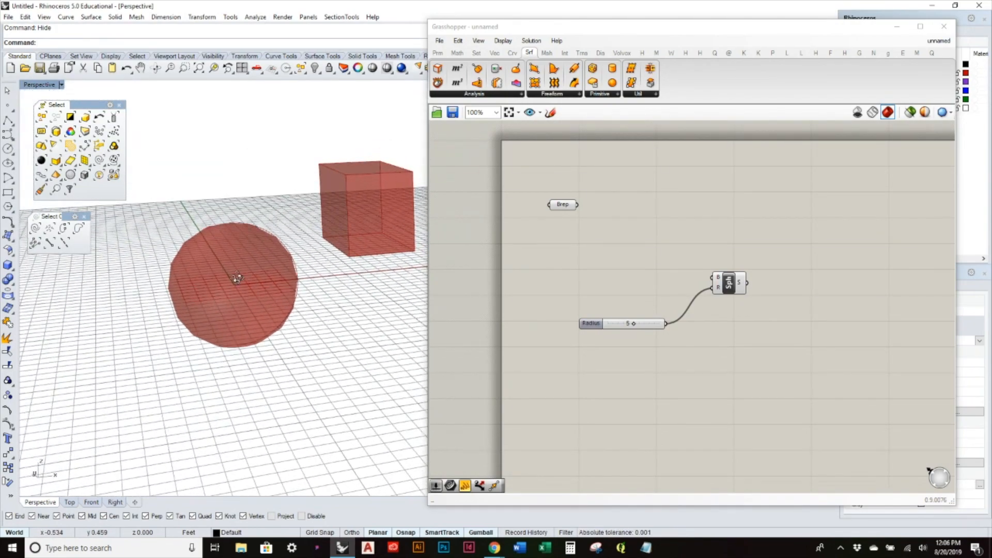
{"action": "scroll", "coordinate": [222, 242], "scroll_direction": "up", "scroll_amount": 5}
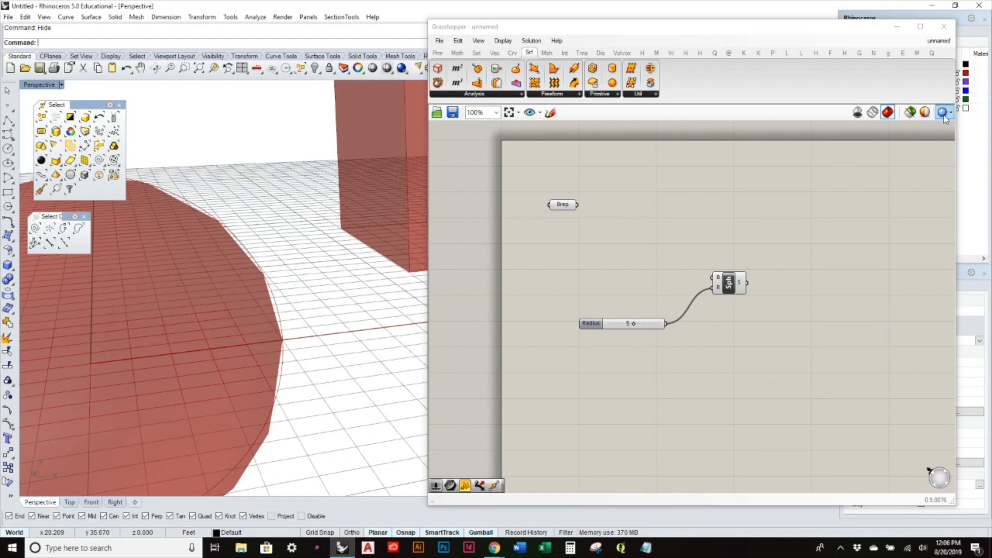
{"action": "left_click", "coordinate": [943, 115]}
{"action": "left_click", "coordinate": [929, 158]}
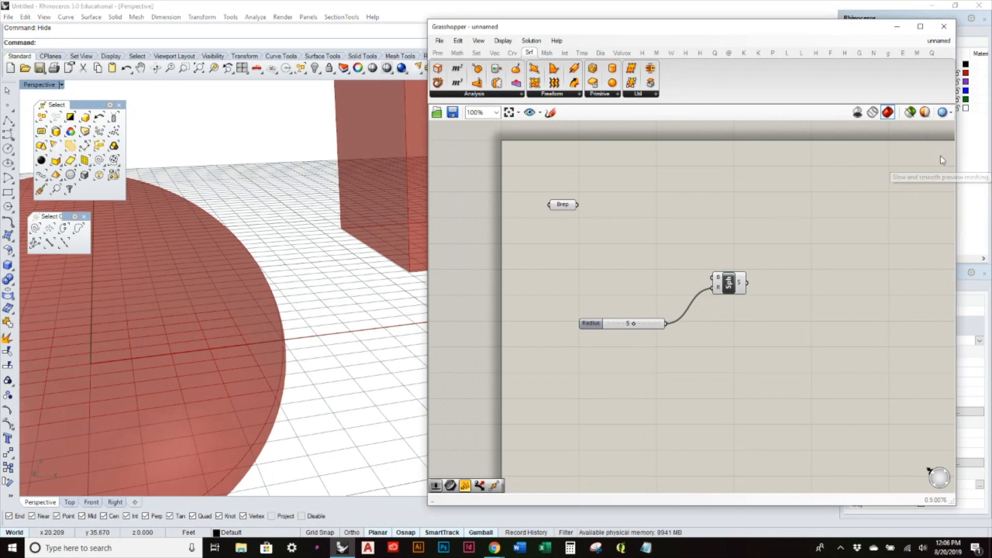
{"action": "right_click_drag", "start_coordinate": [283, 259], "coordinate": [314, 251]}
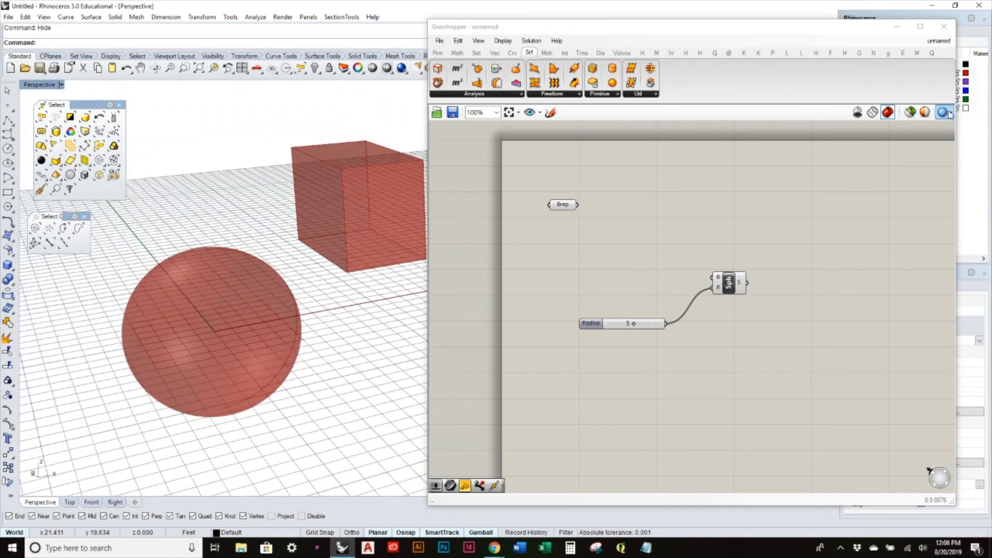
{"action": "left_click", "coordinate": [948, 113]}
{"action": "left_click", "coordinate": [947, 137]}
{"action": "mouse_move", "coordinate": [306, 334]}
{"action": "right_mouse_down"}
{"action": "mouse_move", "coordinate": [234, 336]}
{"action": "mouse_move", "coordinate": [283, 295]}
{"action": "mouse_move", "coordinate": [301, 330]}
{"action": "mouse_move", "coordinate": [281, 359]}
{"action": "mouse_move", "coordinate": [319, 323]}
{"action": "mouse_move", "coordinate": [289, 332]}
{"action": "right_mouse_up"}
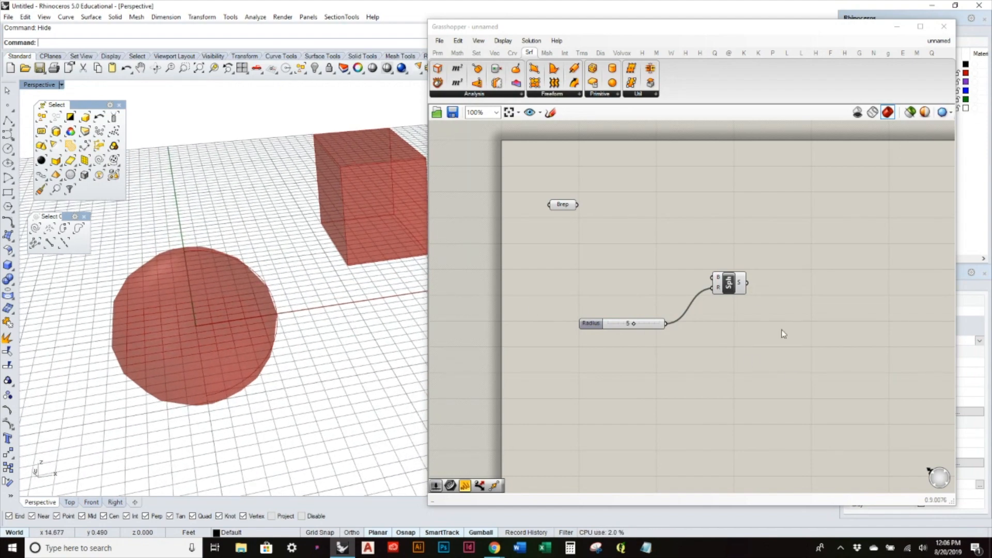
Align the Sphere component with its radius slider and move both up together beneath the Brep parameter.
{"action": "left_click_drag", "start_coordinate": [722, 284], "coordinate": [696, 321]}
{"action": "left_click", "coordinate": [793, 312]}
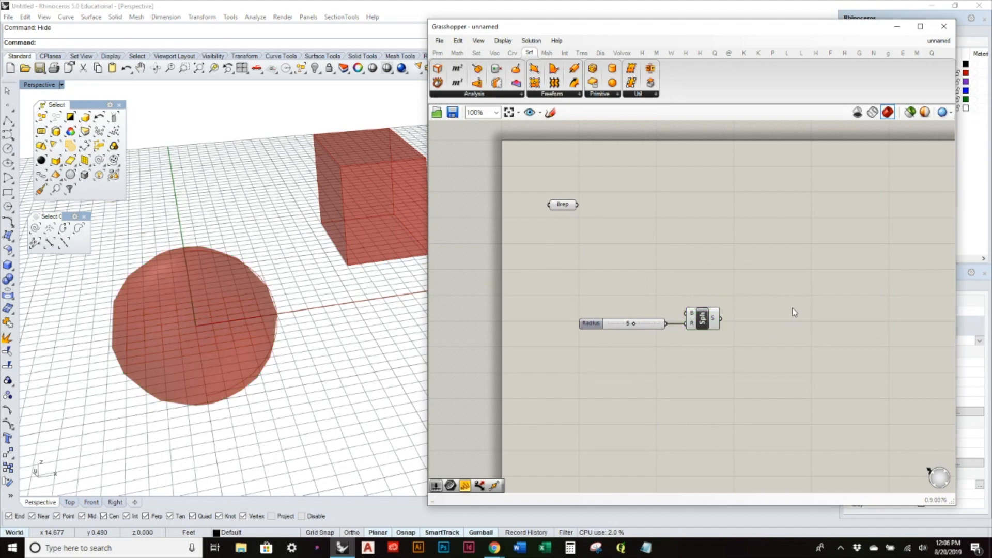
{"action": "left_click_drag", "start_coordinate": [764, 365], "coordinate": [568, 294]}
{"action": "left_click_drag", "start_coordinate": [702, 318], "coordinate": [657, 253]}
{"action": "left_click", "coordinate": [543, 300]}
{"action": "right_click_drag", "start_coordinate": [208, 306], "coordinate": [339, 291]}
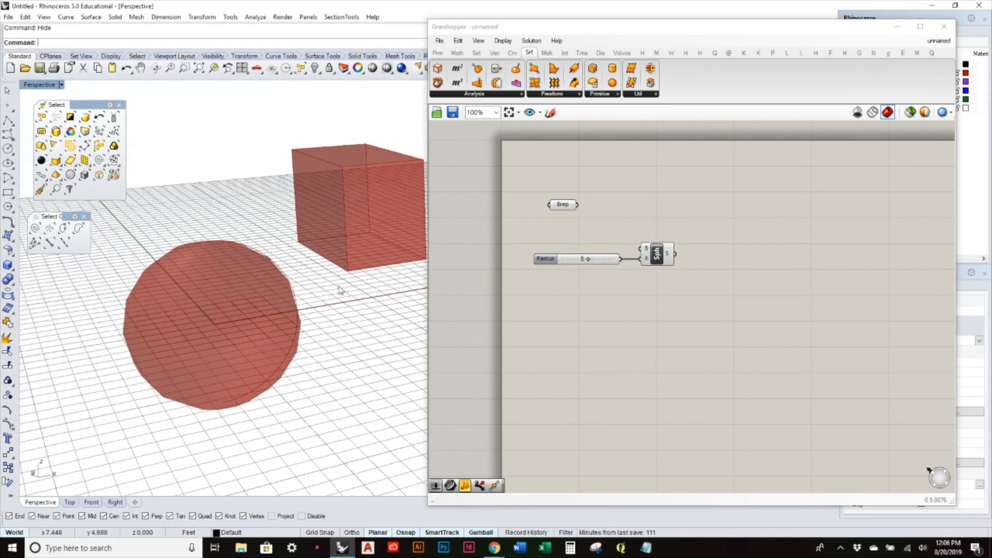
{"action": "left_click", "coordinate": [703, 304]}
{"action": "right_click_drag", "start_coordinate": [347, 238], "coordinate": [382, 243]}
Nudge the Sphere component and its slider slightly along the canvas and inspect the Sphere's radius input.
{"action": "left_click", "coordinate": [665, 258]}
{"action": "left_click_drag", "start_coordinate": [667, 259], "coordinate": [662, 258]}
{"action": "left_click_drag", "start_coordinate": [599, 268], "coordinate": [604, 263]}
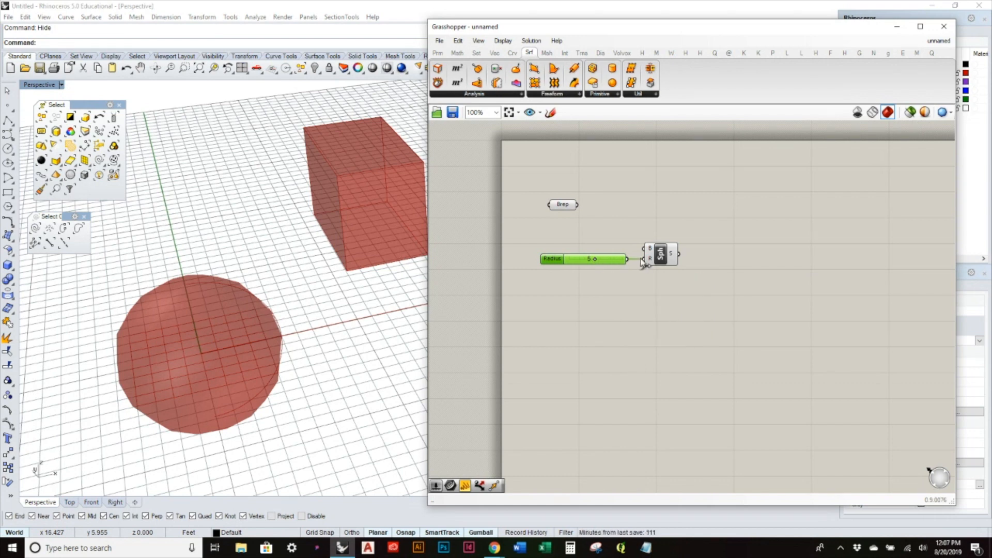
{"action": "mouse_move", "coordinate": [652, 261]}
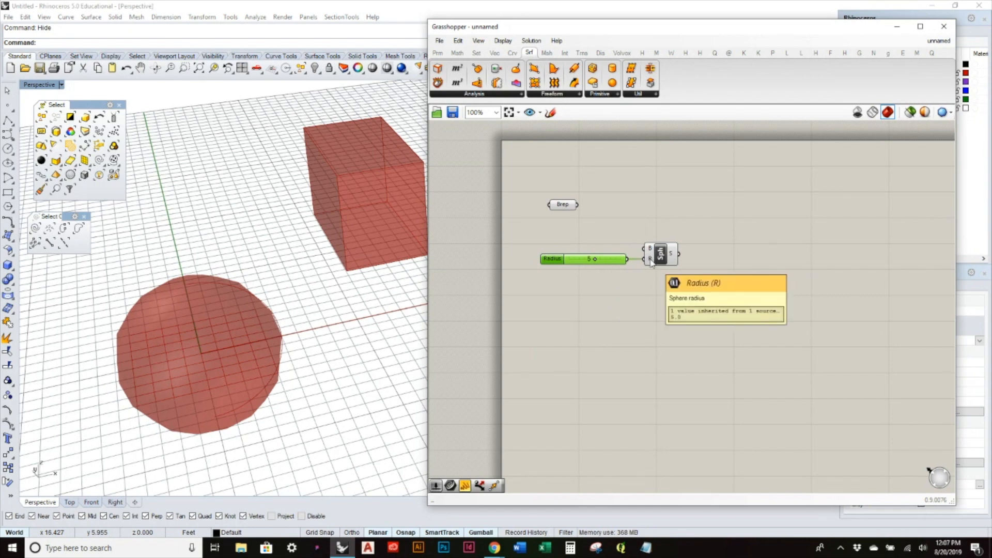
{"action": "mouse_move", "coordinate": [597, 262]}
{"action": "left_mouse_down"}
{"action": "mouse_move", "coordinate": [613, 259]}
{"action": "mouse_move", "coordinate": [587, 260]}
{"action": "mouse_move", "coordinate": [582, 269]}
{"action": "mouse_move", "coordinate": [595, 267]}
{"action": "left_mouse_up"}
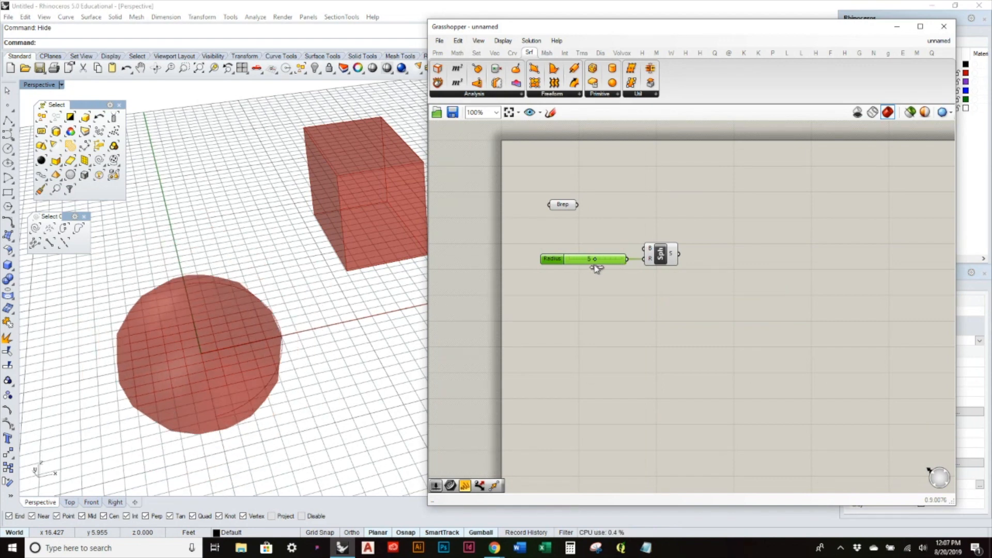
Add a default Number Slider from the input parameters and place it below the existing radius slider.
{"action": "left_click", "coordinate": [438, 52]}
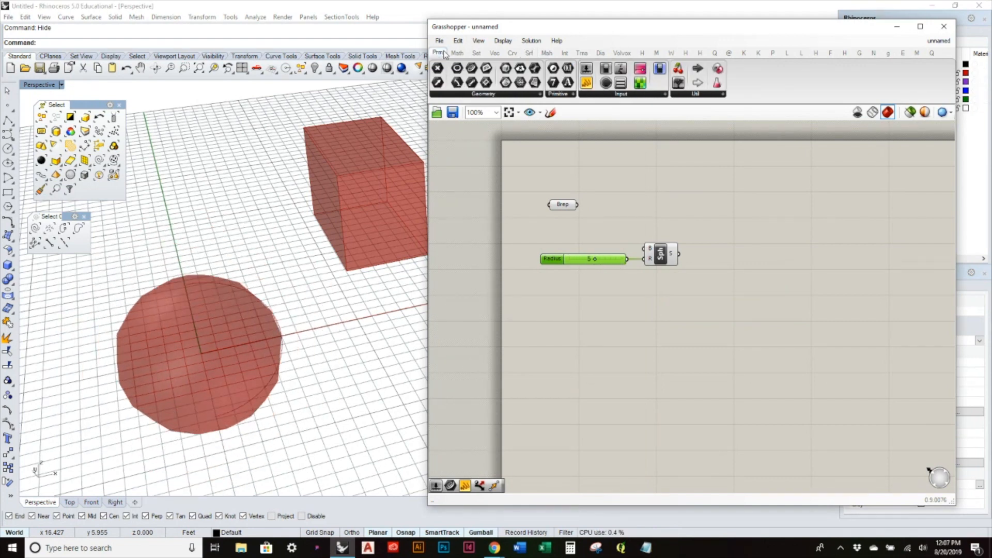
{"action": "left_click", "coordinate": [613, 95]}
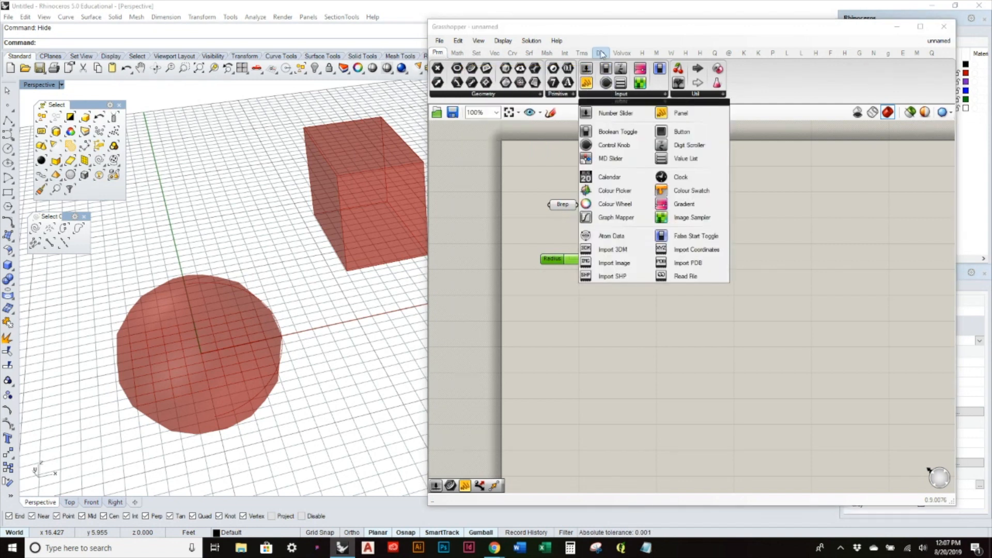
{"action": "left_click", "coordinate": [438, 54]}
{"action": "left_click", "coordinate": [616, 96]}
{"action": "left_click", "coordinate": [616, 112]}
{"action": "left_click", "coordinate": [576, 313]}
{"action": "scroll", "coordinate": [575, 329], "scroll_direction": "up", "scroll_amount": 3}
{"action": "left_click_drag", "start_coordinate": [585, 317], "coordinate": [605, 287]}
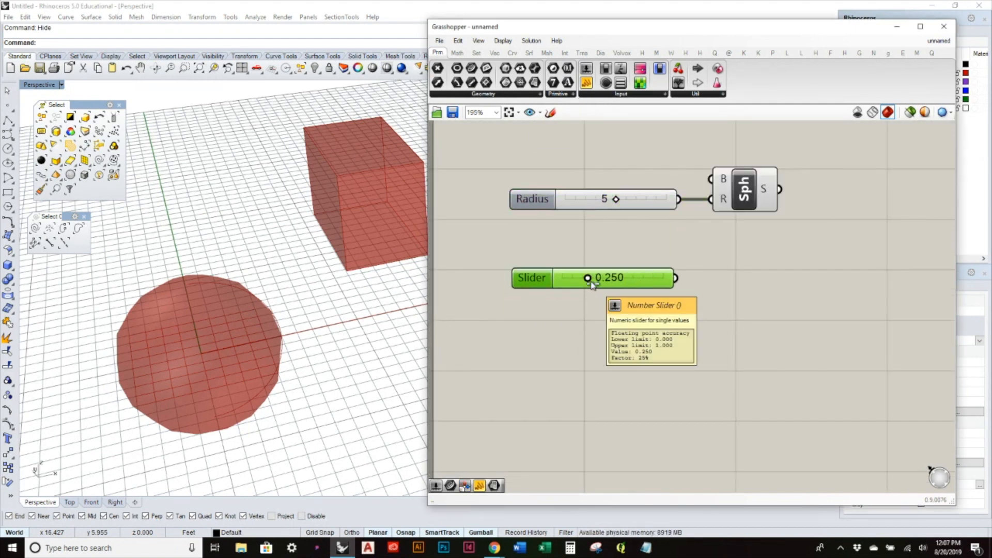
Connect the new slider to the Sphere's radius input in place of the old one and set it to 0.527.
{"action": "left_click_drag", "start_coordinate": [592, 285], "coordinate": [676, 291]}
{"action": "left_click_drag", "start_coordinate": [618, 292], "coordinate": [597, 288]}
{"action": "left_click_drag", "start_coordinate": [675, 278], "coordinate": [710, 199]}
{"action": "left_click_drag", "start_coordinate": [602, 281], "coordinate": [621, 287]}
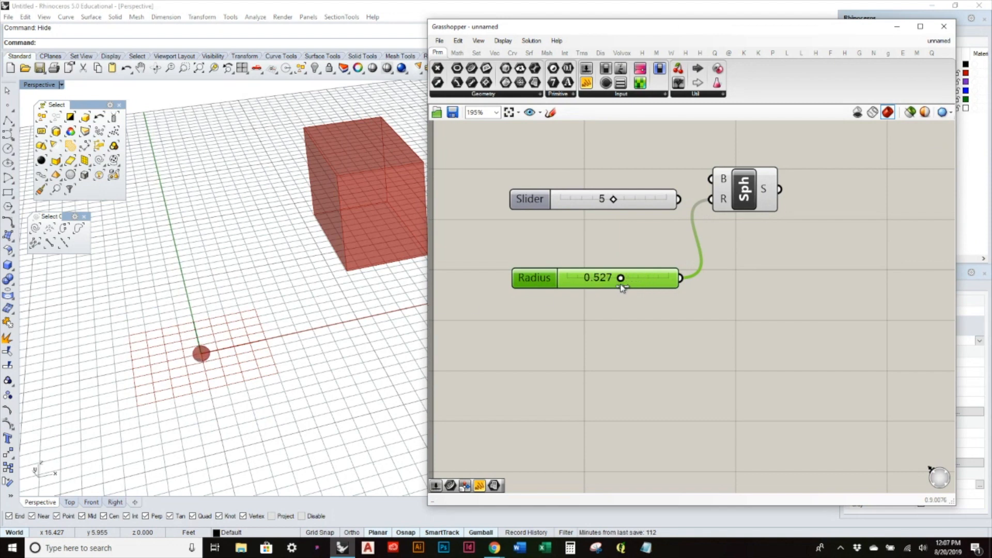
Delete the disconnected slider with the value 5 and move the connected radius slider into its place.
{"action": "left_click", "coordinate": [633, 202]}
{"action": "mouse_move", "coordinate": [615, 200]}
{"action": "left_mouse_down"}
{"action": "mouse_move", "coordinate": [553, 212]}
{"action": "mouse_move", "coordinate": [666, 203]}
{"action": "mouse_move", "coordinate": [615, 208]}
{"action": "left_mouse_up"}
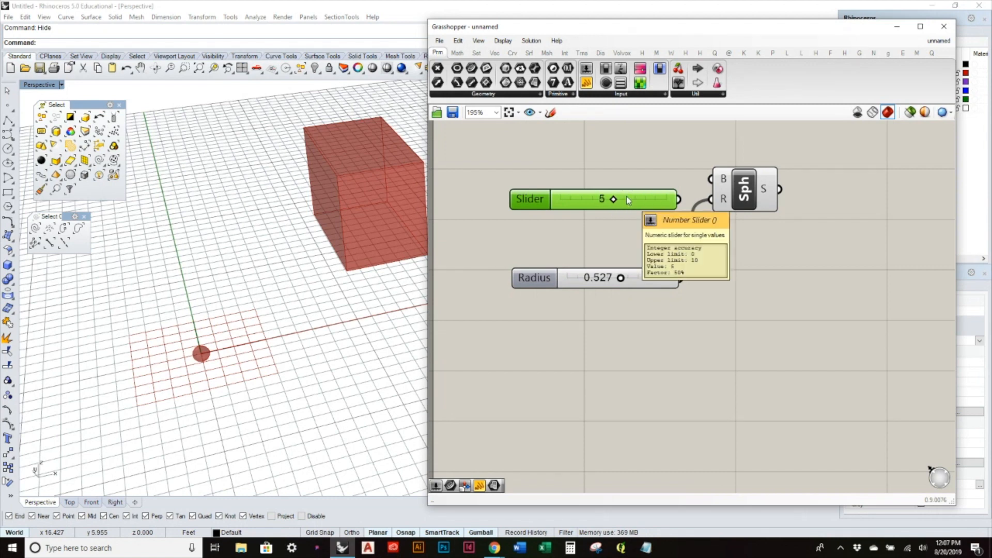
{"action": "key", "text": "Delete"}
{"action": "left_click_drag", "start_coordinate": [643, 279], "coordinate": [641, 198]}
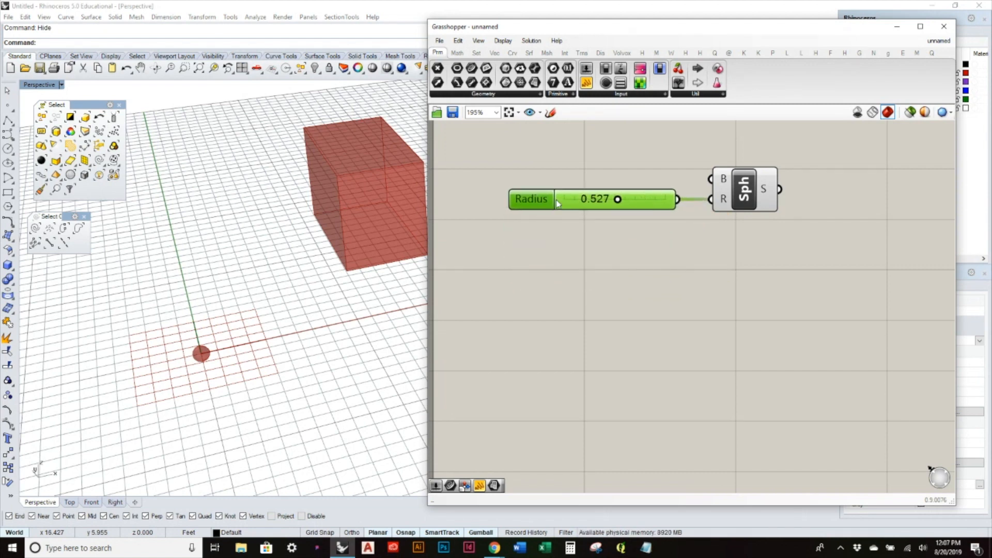
Try the integer, even and odd rounding modes in the radius slider's settings, return to floating-point rounding, and set two digits.
{"action": "double_click", "coordinate": [530, 204]}
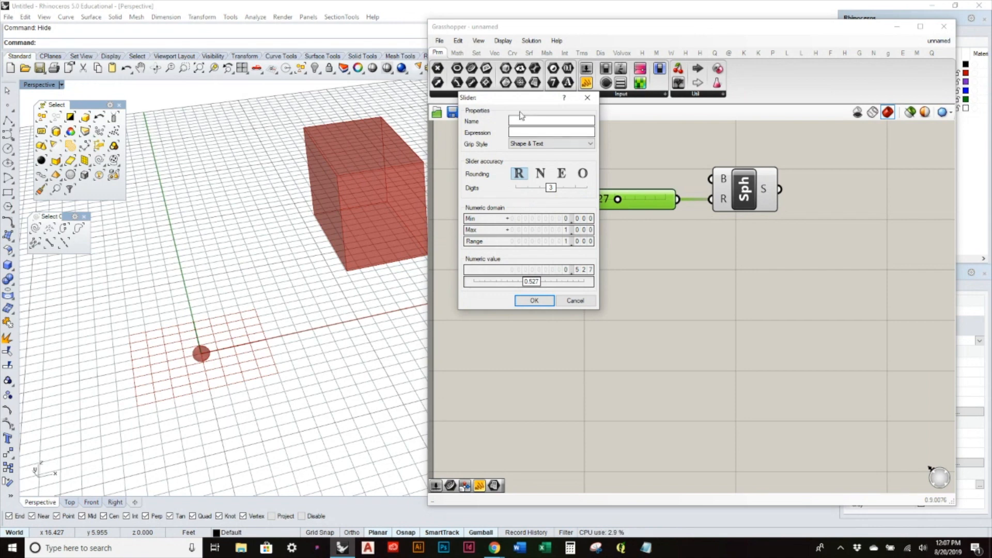
{"action": "left_click", "coordinate": [540, 173]}
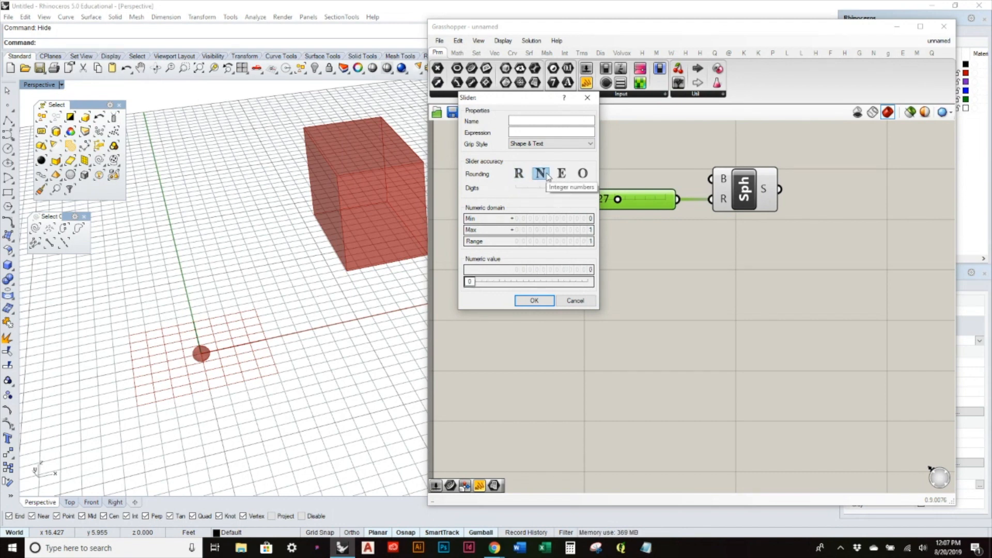
{"action": "left_click", "coordinate": [561, 173]}
{"action": "left_click", "coordinate": [582, 173]}
{"action": "left_click", "coordinate": [540, 174]}
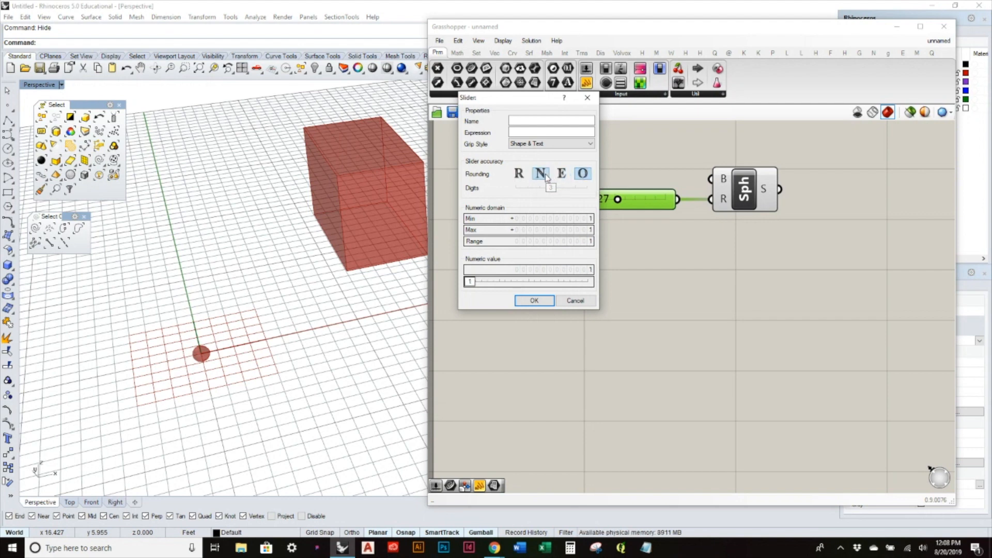
{"action": "left_click", "coordinate": [518, 173]}
{"action": "left_click_drag", "start_coordinate": [551, 191], "coordinate": [540, 195]}
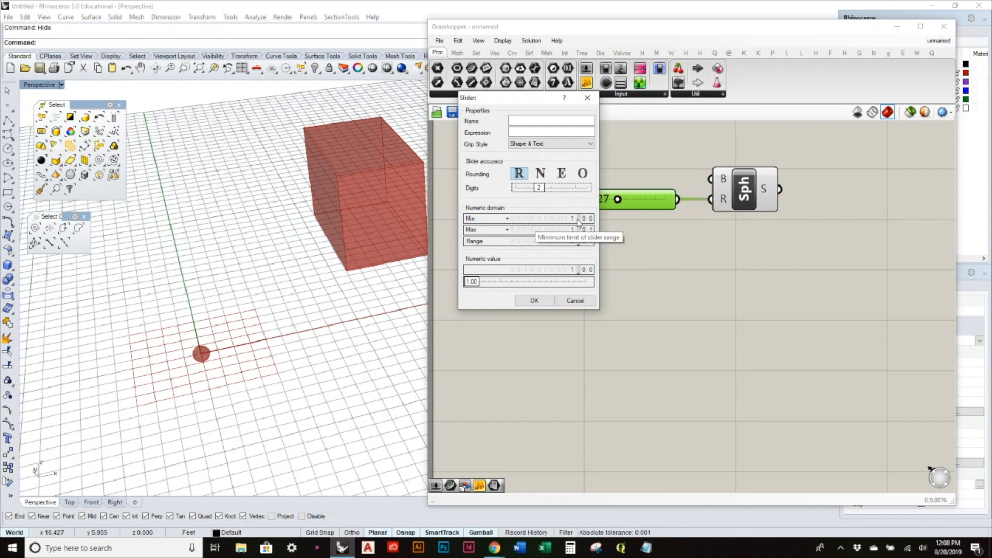
Try a radius slider domain from 3.00 to 12.01 with a higher value and discard the slider settings.
{"action": "scroll", "coordinate": [575, 221], "scroll_direction": "down", "scroll_amount": 3}
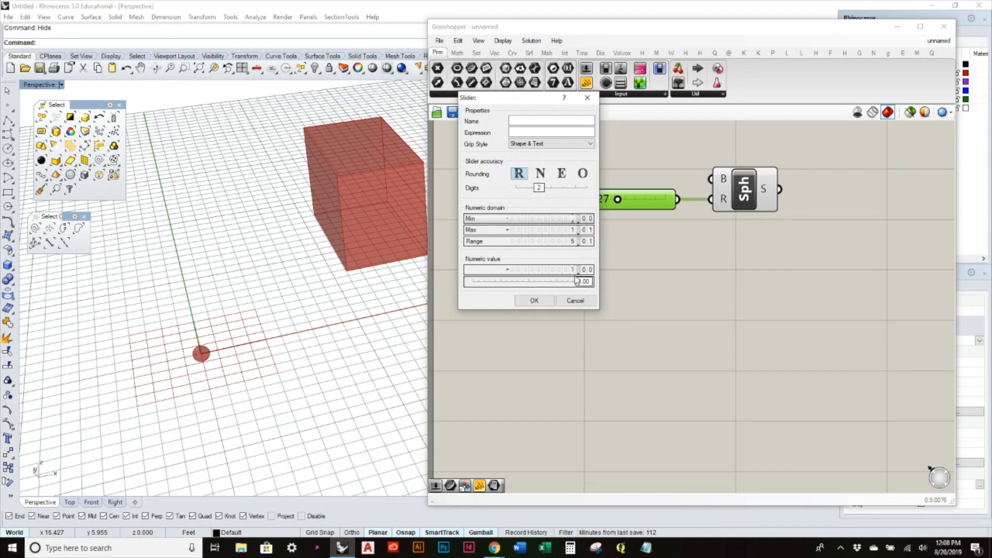
{"action": "scroll", "coordinate": [587, 219], "scroll_direction": "up", "scroll_amount": 2}
{"action": "scroll", "coordinate": [589, 232], "scroll_direction": "up", "scroll_amount": 1}
{"action": "scroll", "coordinate": [574, 219], "scroll_direction": "up", "scroll_amount": 1}
{"action": "scroll", "coordinate": [575, 221], "scroll_direction": "down", "scroll_amount": 1}
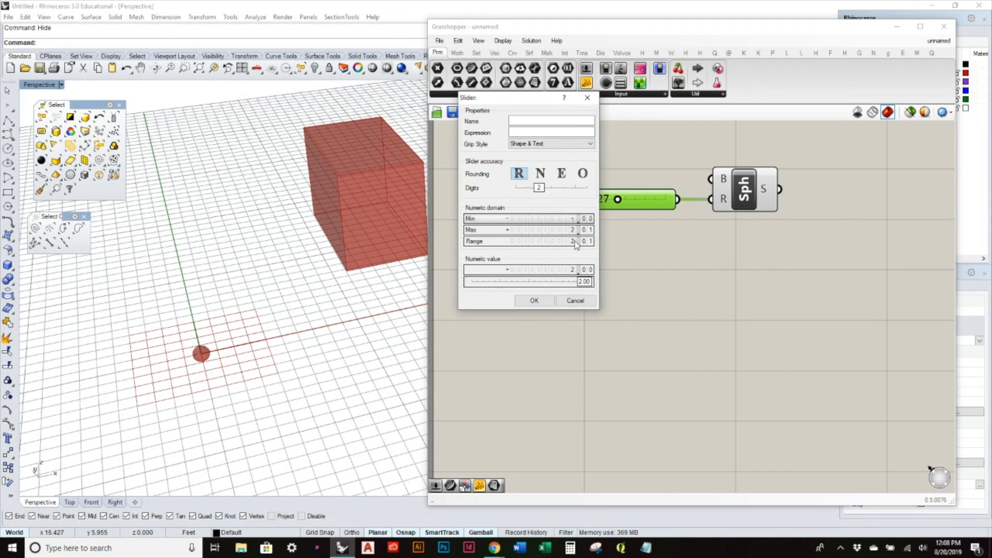
{"action": "left_click", "coordinate": [507, 218]}
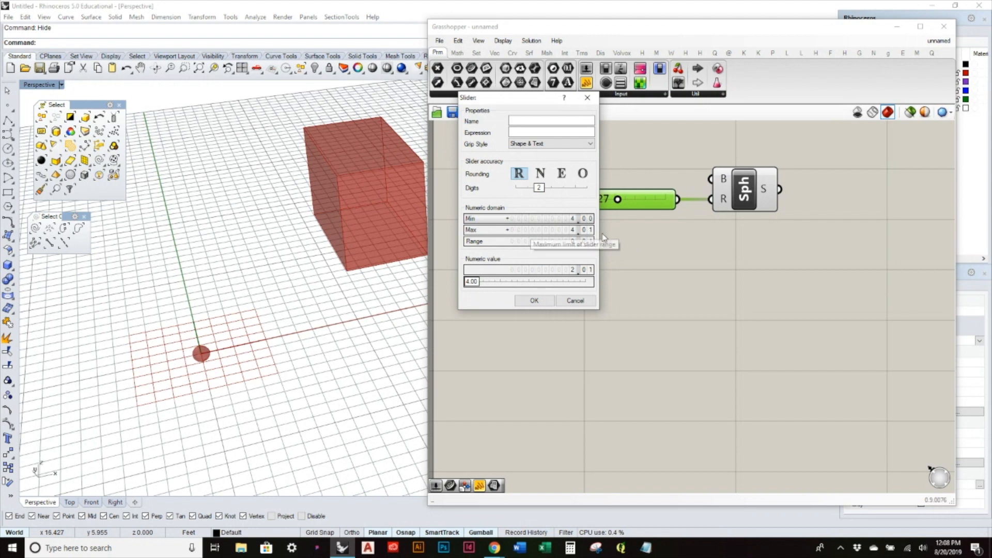
{"action": "left_click_drag", "start_coordinate": [572, 232], "coordinate": [583, 197]}
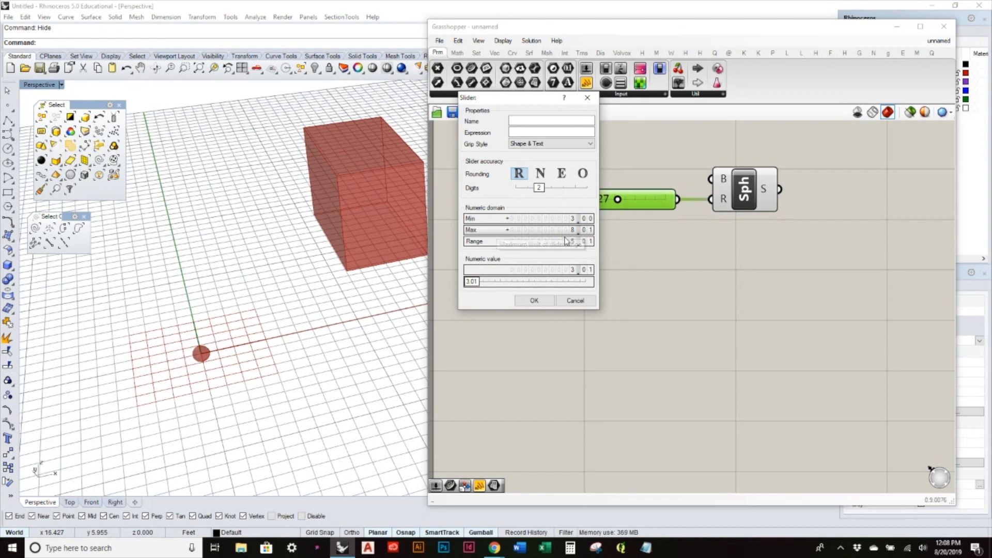
{"action": "left_click_drag", "start_coordinate": [565, 243], "coordinate": [578, 205]}
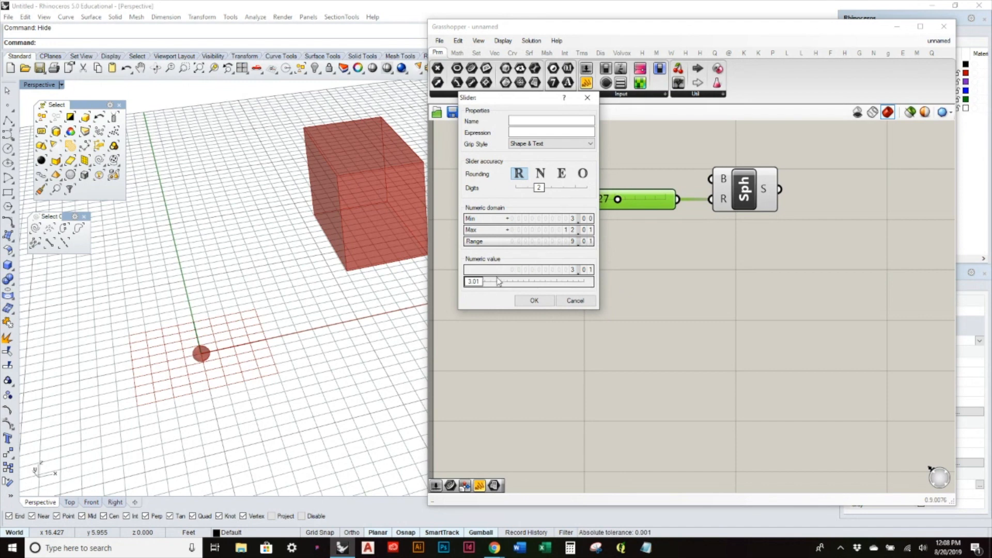
{"action": "left_click_drag", "start_coordinate": [474, 282], "coordinate": [541, 286]}
{"action": "left_click", "coordinate": [575, 300]}
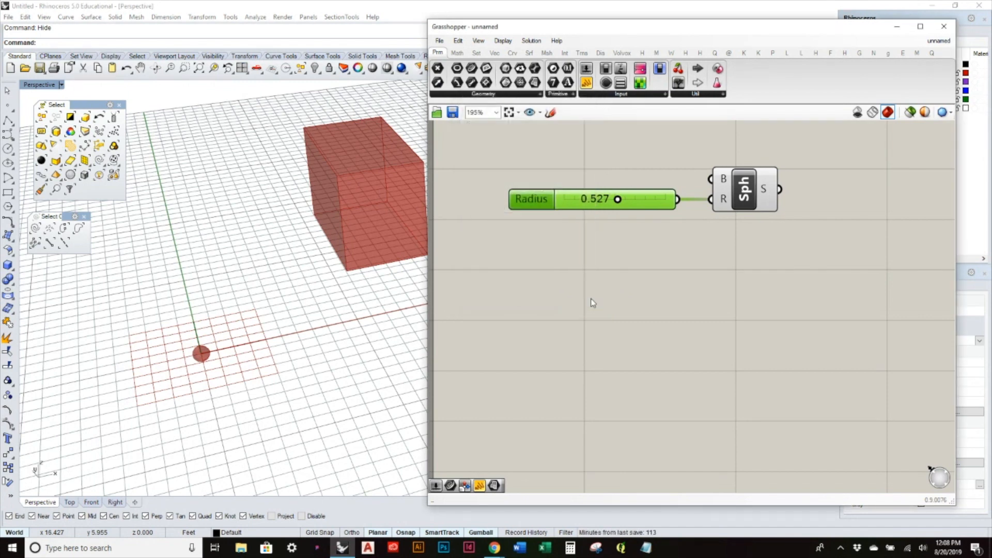
Delete the radius slider connected to the Sphere component.
{"action": "left_click", "coordinate": [616, 277]}
{"action": "scroll", "coordinate": [631, 228], "scroll_direction": "down", "scroll_amount": 1}
{"action": "right_click_drag", "start_coordinate": [631, 229], "coordinate": [610, 293]}
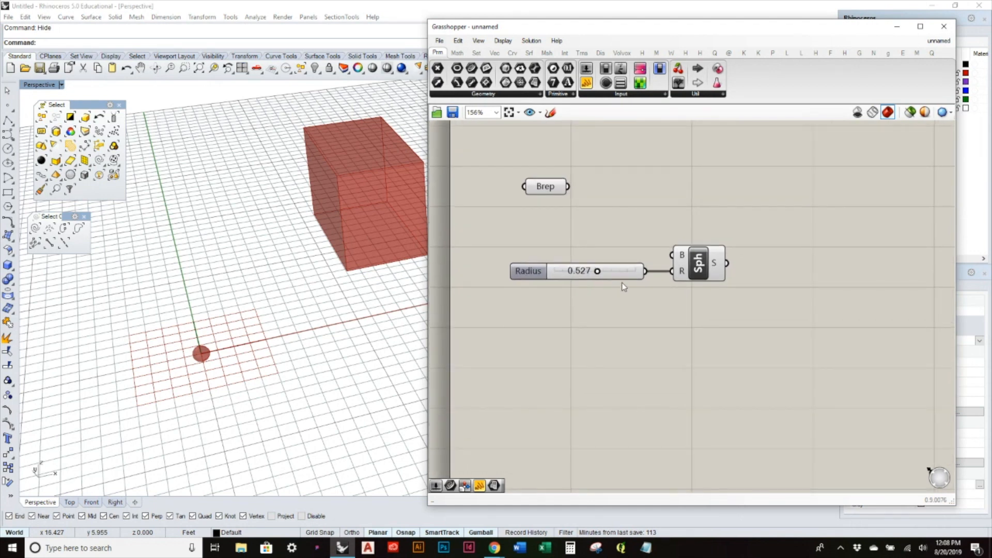
{"action": "left_click", "coordinate": [625, 276]}
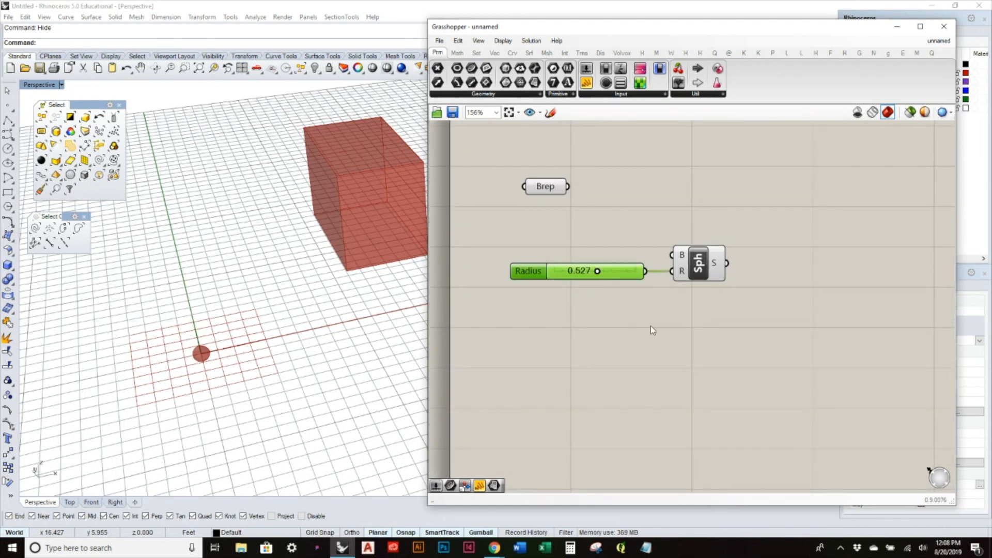
{"action": "key", "text": "Delete"}
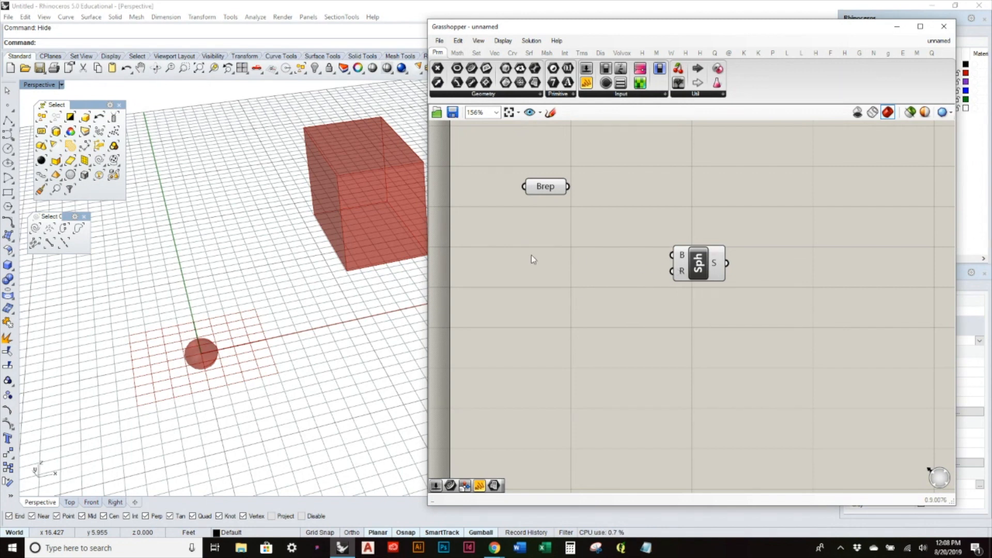
Add a number slider with the value 3 through the canvas keyword search, placing it below the Brep parameter.
{"action": "double_click", "coordinate": [548, 291]}
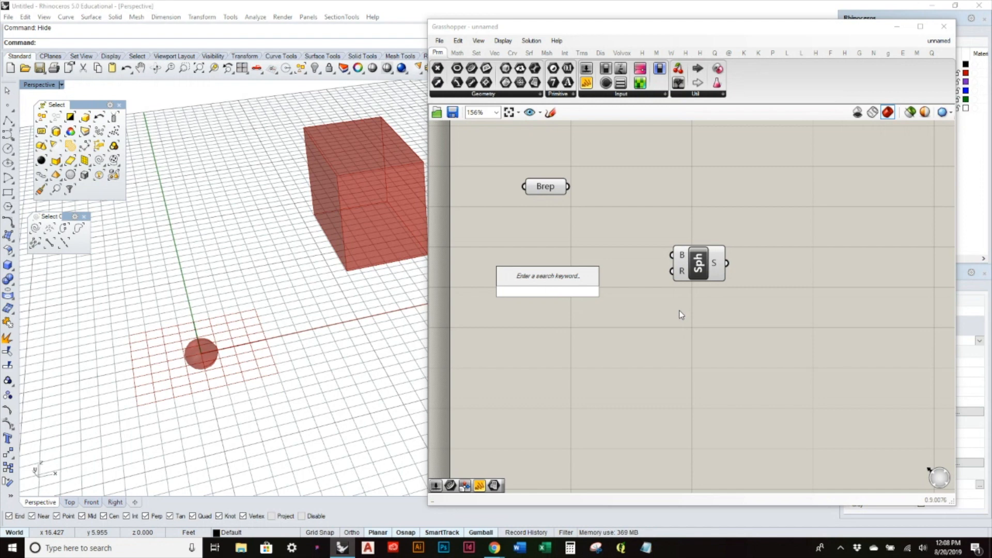
{"action": "type", "text": "3"}
{"action": "key", "text": "Return"}
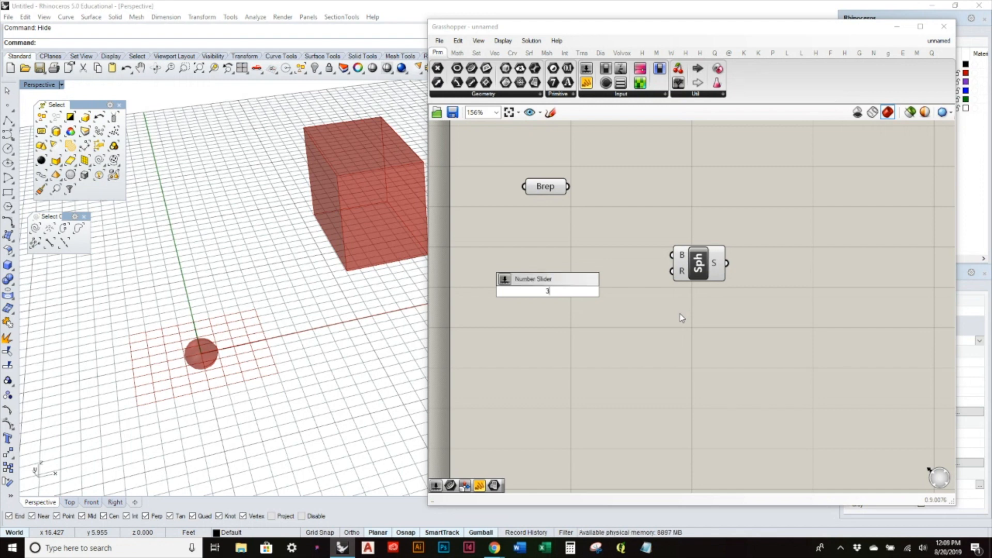
{"action": "left_click", "coordinate": [679, 314]}
{"action": "double_click", "coordinate": [570, 287]}
{"action": "type", "text": "3"}
{"action": "key", "text": "Return"}
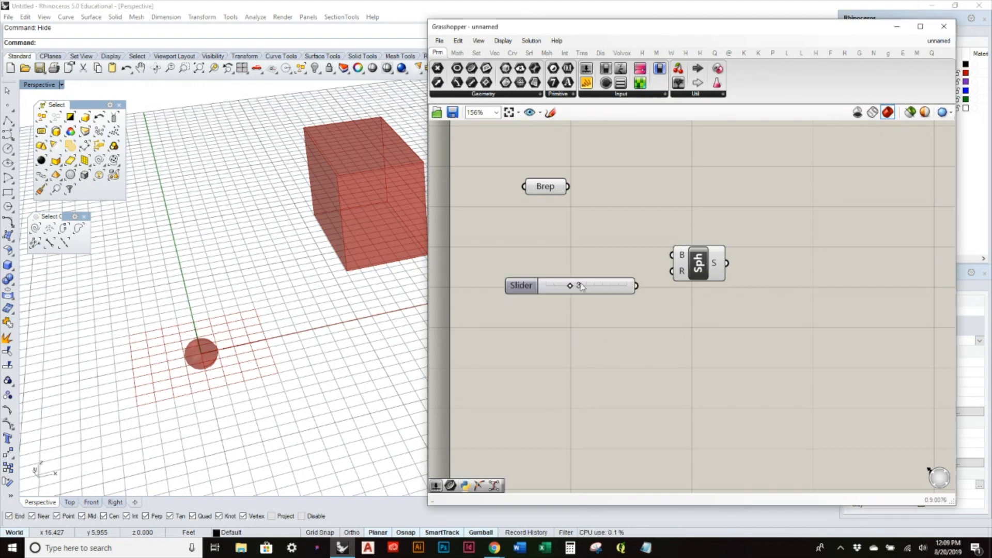
Try out the range of the slider created with the value 3 and delete it.
{"action": "left_click_drag", "start_coordinate": [571, 286], "coordinate": [671, 303]}
{"action": "left_click", "coordinate": [586, 285]}
{"action": "key", "text": "Delete"}
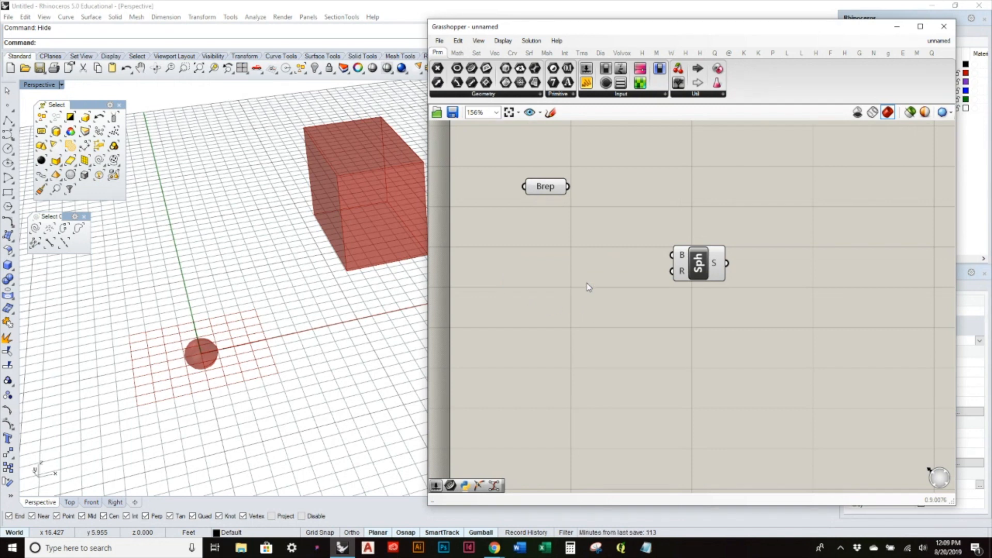
Add a number slider with the value 28 through the canvas keyword search, placing it near the Sphere's inputs.
{"action": "double_click", "coordinate": [556, 303]}
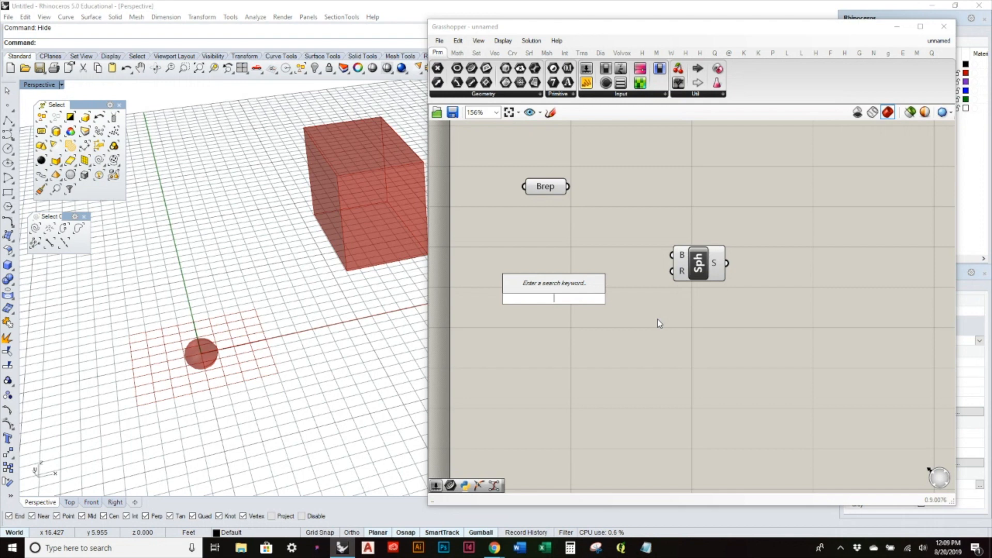
{"action": "type", "text": "28"}
{"action": "key", "text": "Return"}
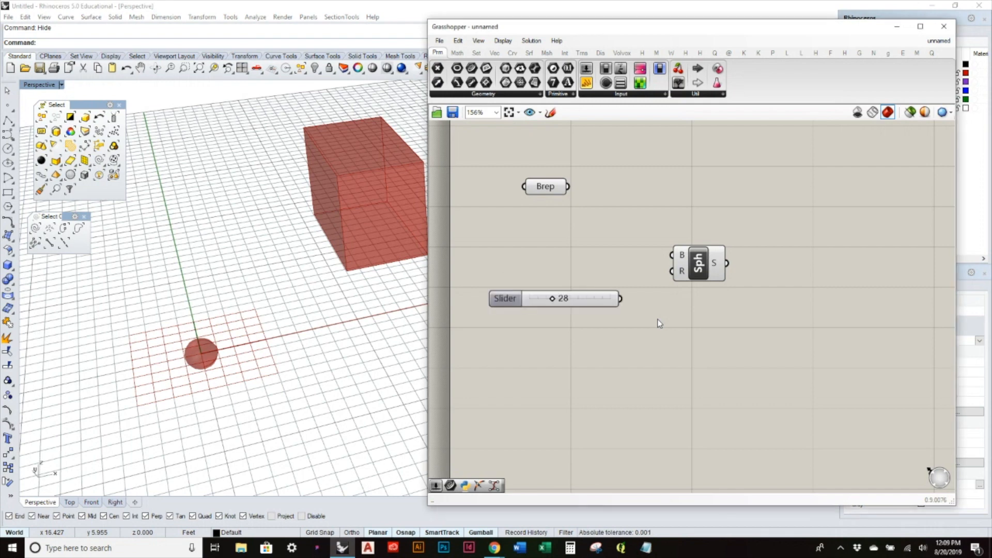
Try the slider with the value 28 on the Sphere's radius input and delete that slider.
{"action": "left_click_drag", "start_coordinate": [621, 298], "coordinate": [671, 271]}
{"action": "mouse_move", "coordinate": [557, 298]}
{"action": "left_mouse_down"}
{"action": "mouse_move", "coordinate": [607, 299]}
{"action": "mouse_move", "coordinate": [538, 310]}
{"action": "mouse_move", "coordinate": [546, 310]}
{"action": "left_mouse_up"}
{"action": "left_click", "coordinate": [548, 303]}
{"action": "key", "text": "Delete"}
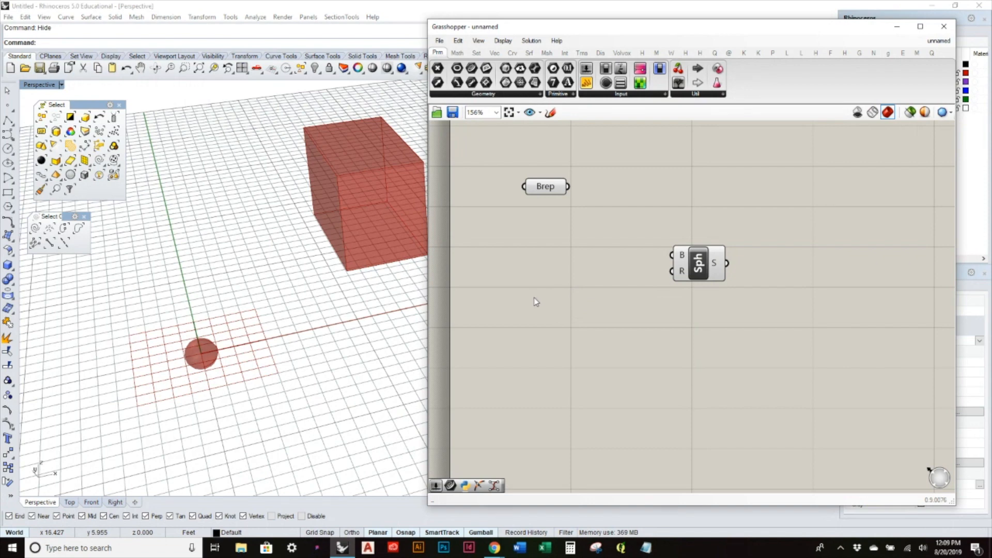
Add a number slider ranging from 5 to 30 with the value 12.25 through the canvas keyword search, and raise it to 30.
{"action": "double_click", "coordinate": [551, 288]}
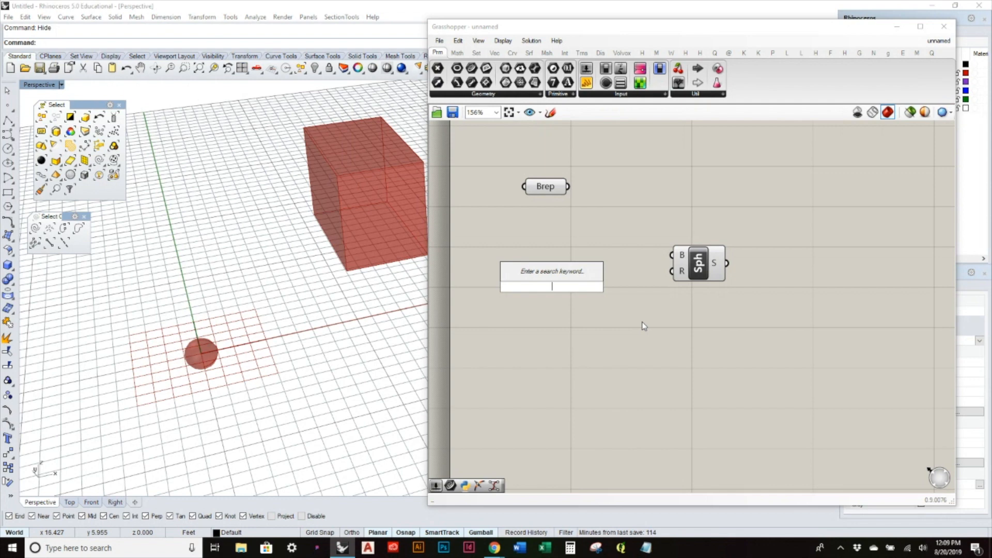
{"action": "type", "text": "5"}
{"action": "key", "text": "Return"}
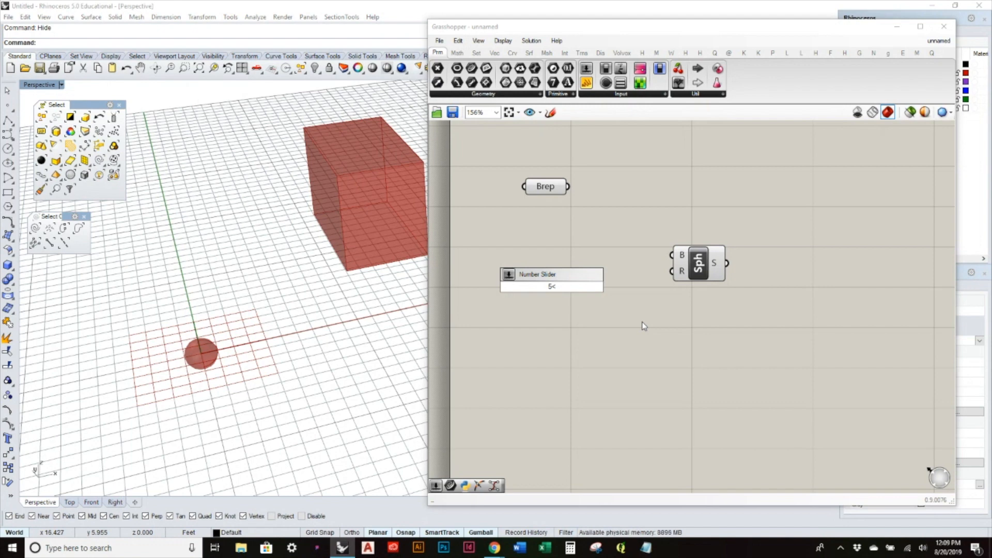
{"action": "type", "text": "<12"}
{"action": "type", "text": " 25<30"}
{"action": "key", "text": "Return"}
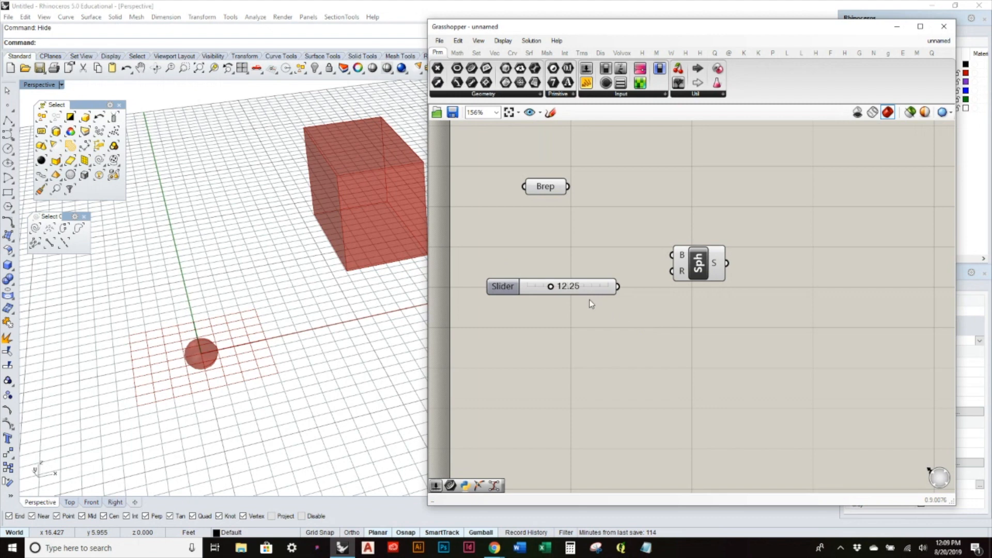
{"action": "left_click_drag", "start_coordinate": [551, 288], "coordinate": [635, 312]}
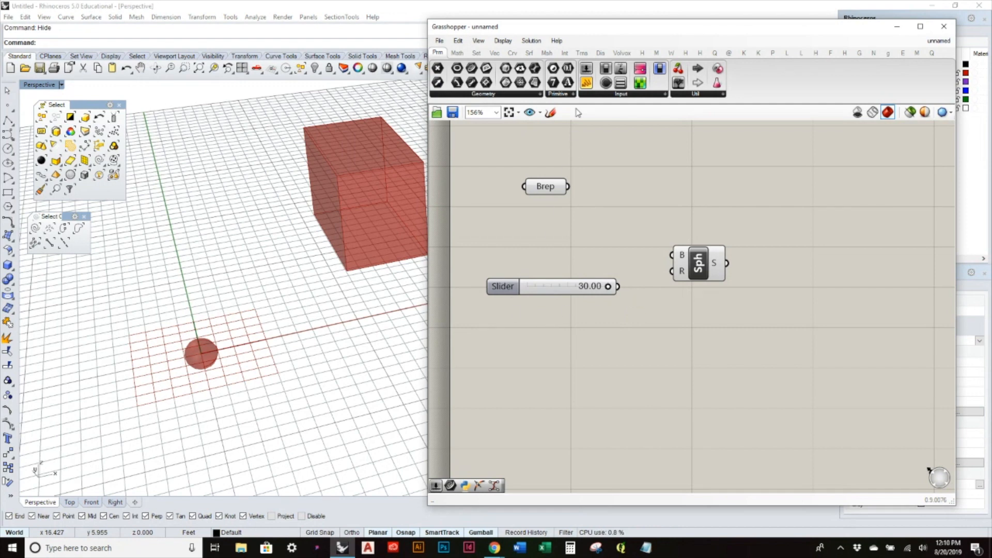
Place a default number slider below the Brep parameter, check its settings without changing them, and delete it.
{"action": "left_click_drag", "start_coordinate": [586, 68], "coordinate": [532, 247]}
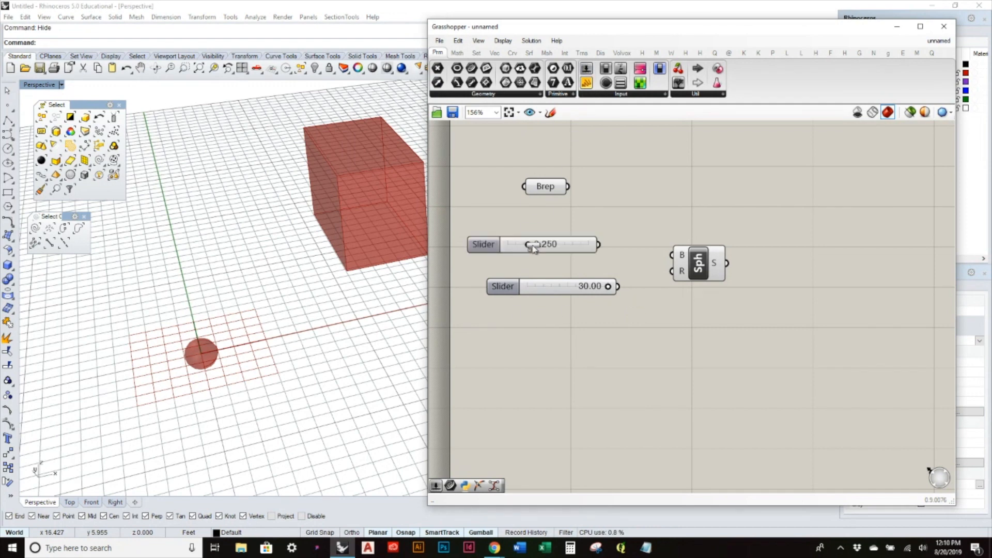
{"action": "double_click", "coordinate": [493, 248]}
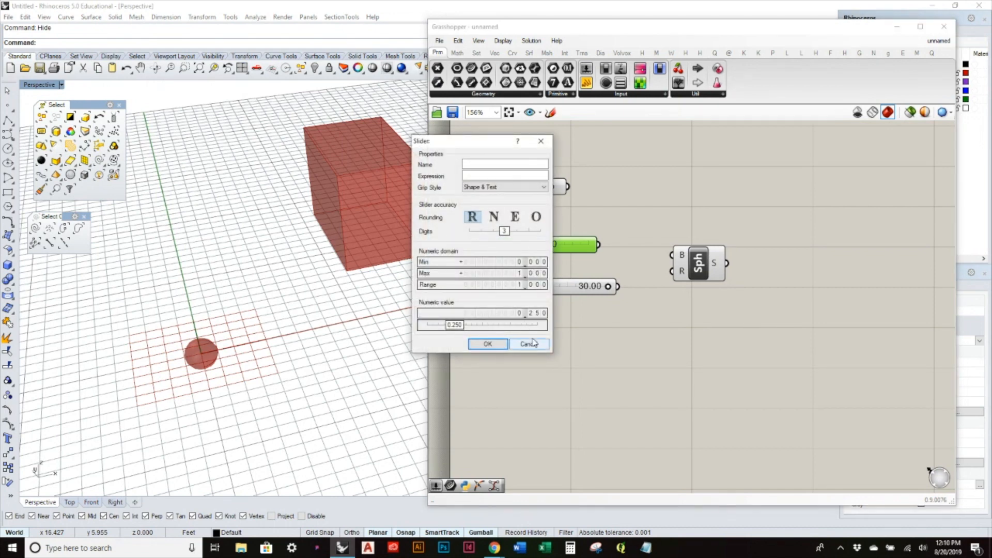
{"action": "left_click", "coordinate": [528, 343]}
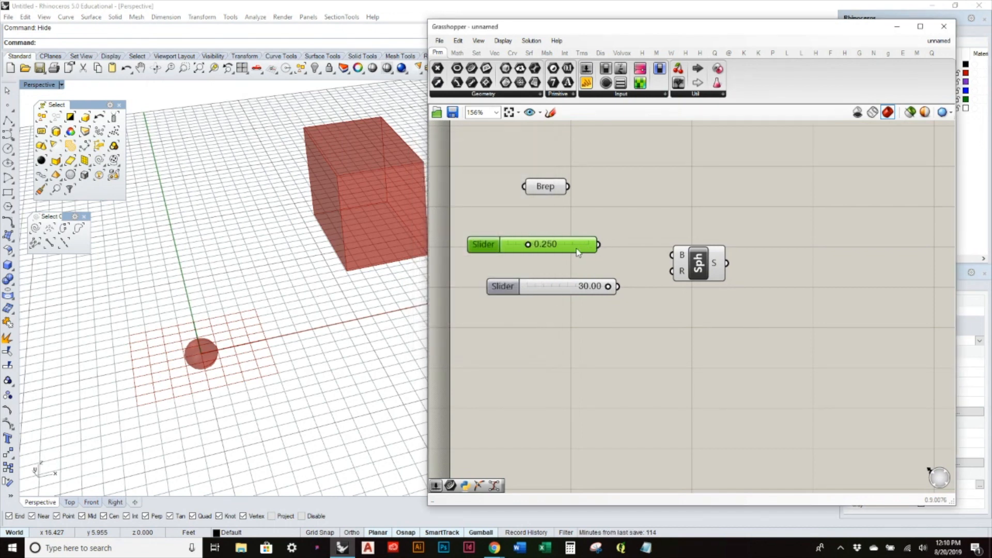
{"action": "key", "text": "Delete"}
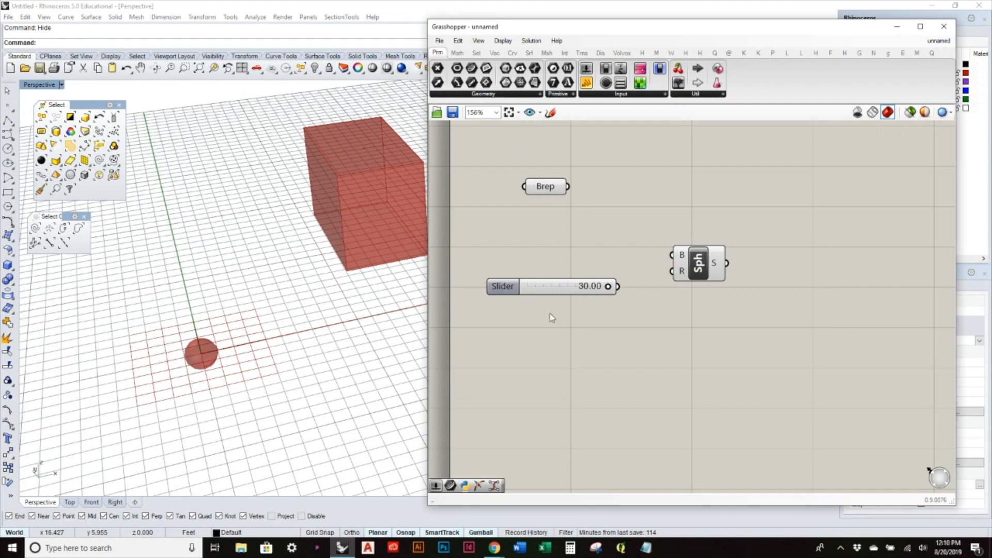
Add a number slider ranging from 0.5 to 15 through the canvas keyword search, below the existing slider moved up to the Sphere's radius input.
{"action": "left_click_drag", "start_coordinate": [559, 289], "coordinate": [567, 275]}
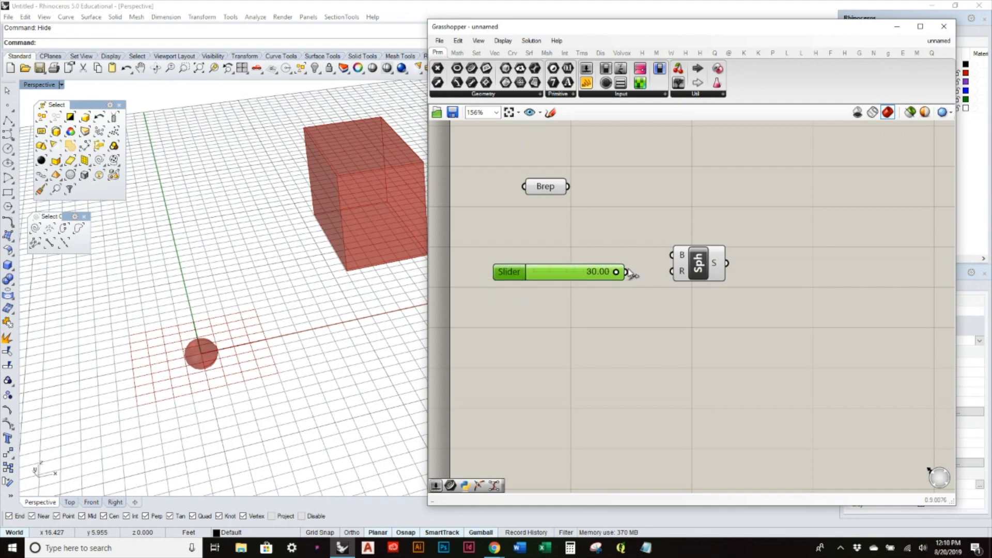
{"action": "double_click", "coordinate": [553, 335]}
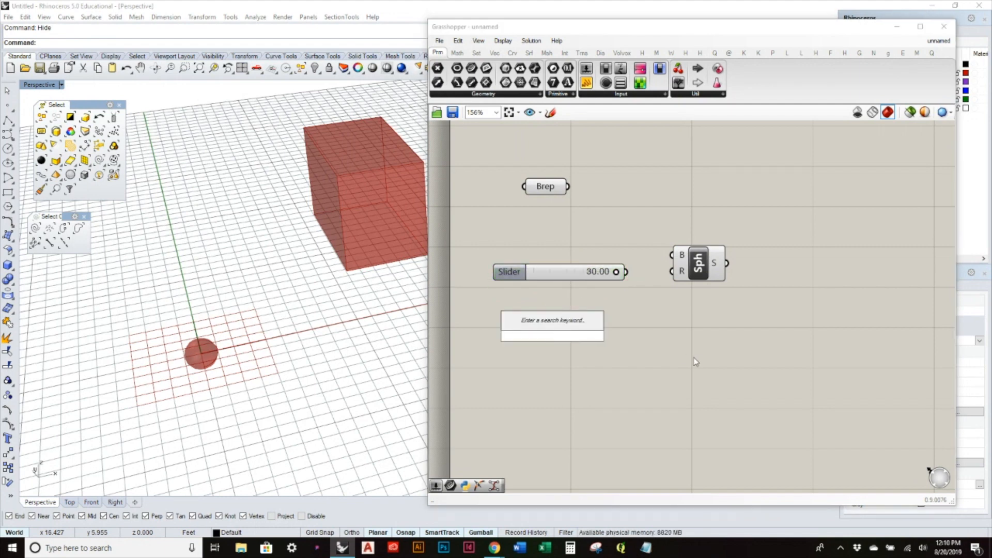
{"action": "type", "text": "5"}
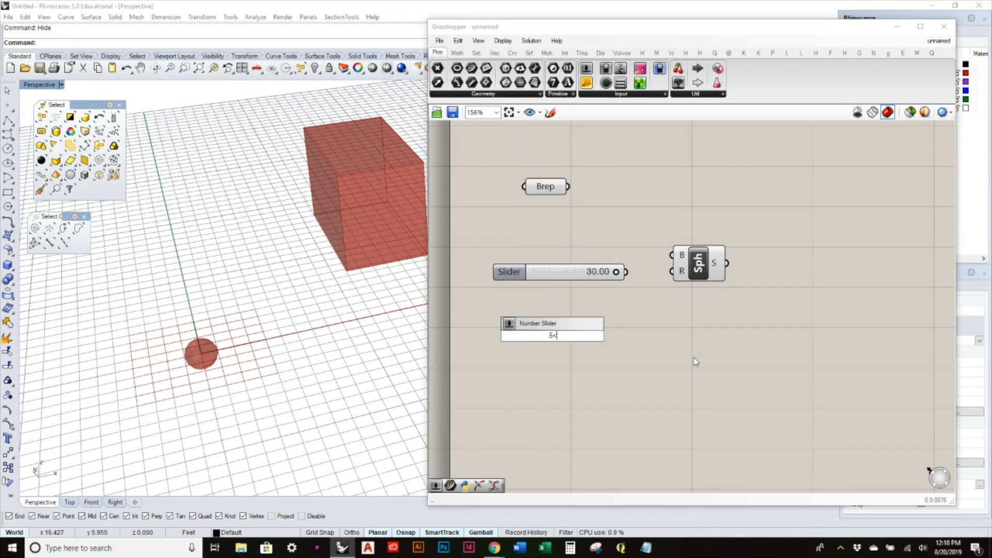
{"action": "type", "text": "<15"}
{"action": "key", "text": "Return"}
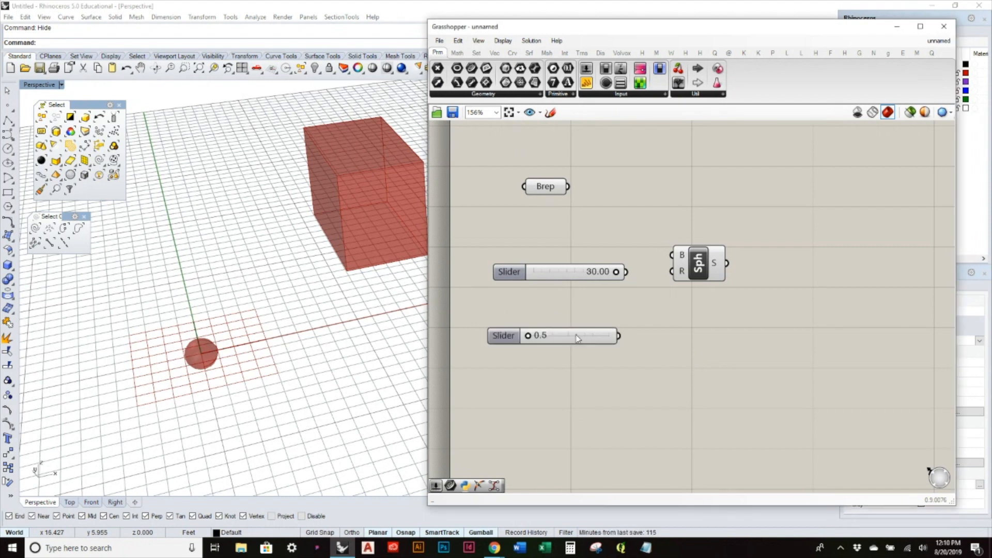
Connect the new lower slider to the Sphere's radius input and set it to 7.7.
{"action": "left_click_drag", "start_coordinate": [527, 338], "coordinate": [549, 355]}
{"action": "left_click_drag", "start_coordinate": [619, 335], "coordinate": [671, 271]}
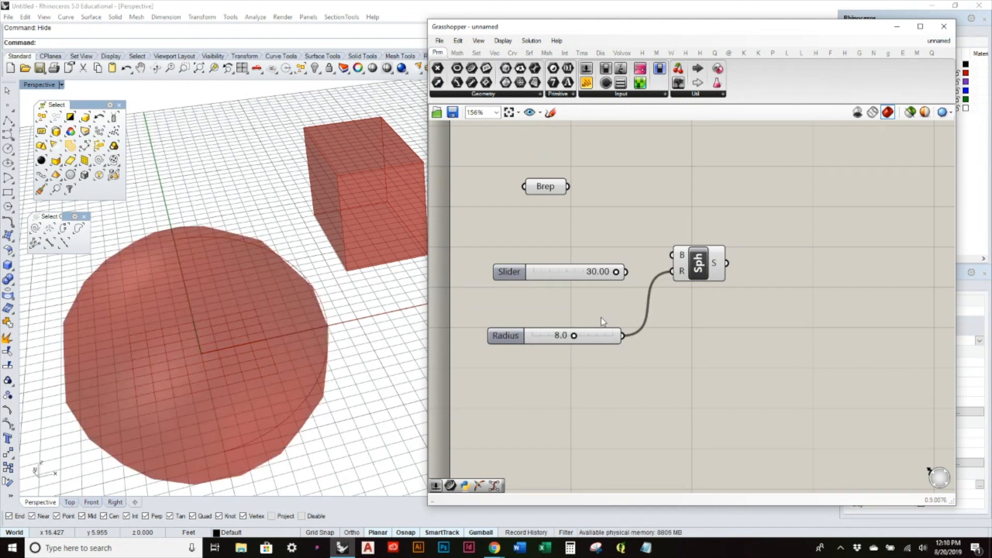
{"action": "mouse_move", "coordinate": [573, 335]}
{"action": "left_mouse_down"}
{"action": "mouse_move", "coordinate": [594, 336]}
{"action": "mouse_move", "coordinate": [571, 335]}
{"action": "left_mouse_up"}
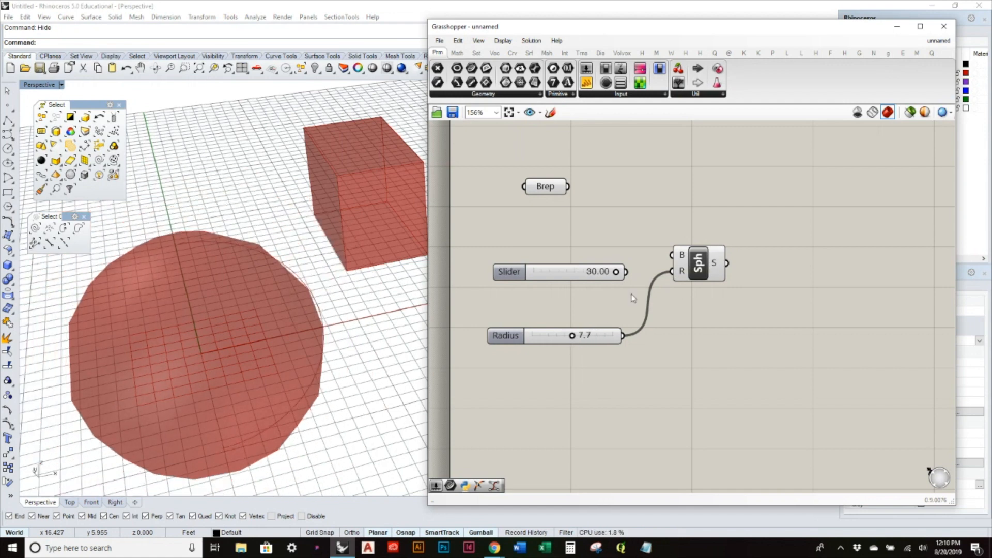
Delete the unconnected slider and line up the Radius slider directly beside the Sphere's radius input.
{"action": "left_click_drag", "start_coordinate": [626, 298], "coordinate": [582, 247]}
{"action": "key", "text": "Delete"}
{"action": "left_click_drag", "start_coordinate": [601, 335], "coordinate": [623, 271]}
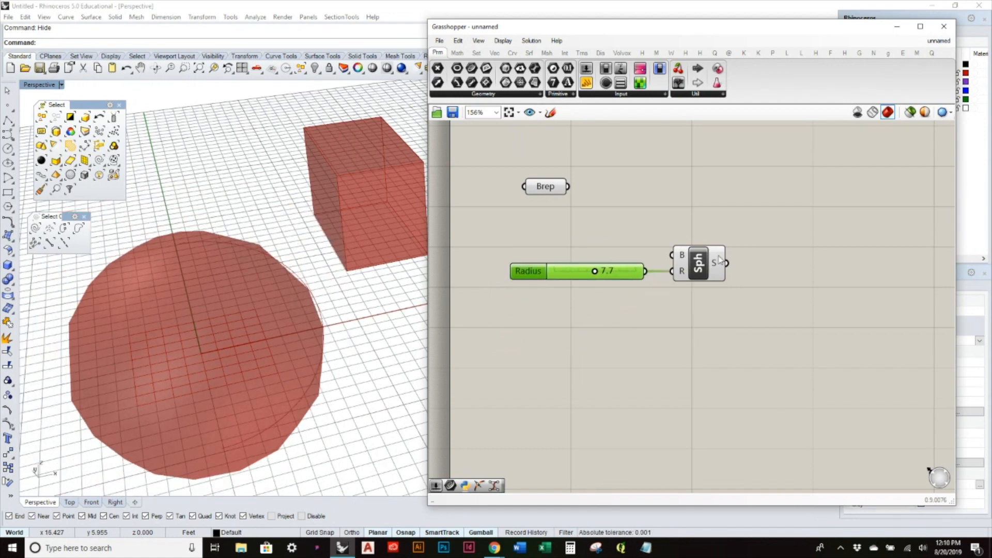
{"action": "left_click_drag", "start_coordinate": [711, 267], "coordinate": [708, 267]}
{"action": "left_click", "coordinate": [733, 316]}
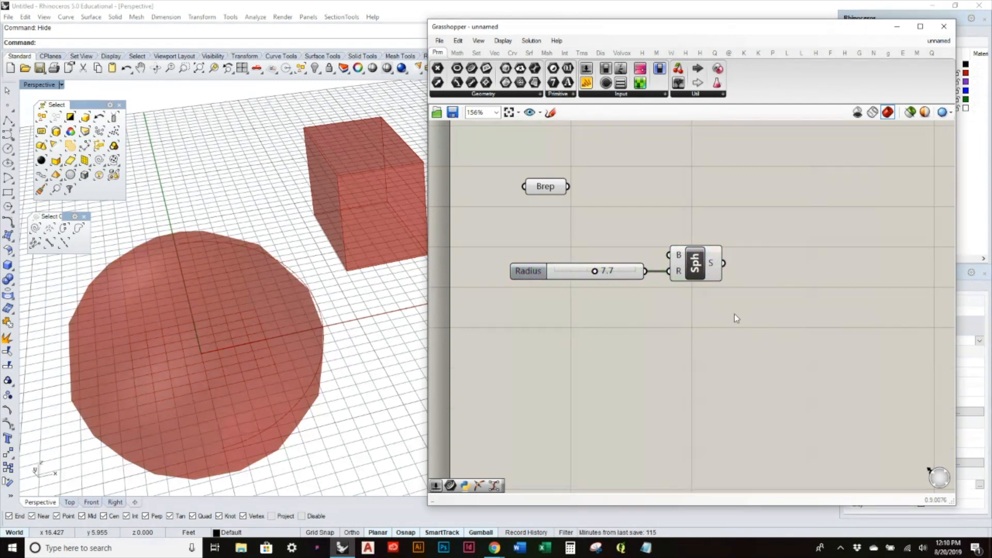
Reposition the Grasshopper window over Rhino and move the Sphere component slightly farther from the Radius slider.
{"action": "left_click_drag", "start_coordinate": [733, 27], "coordinate": [701, 30]}
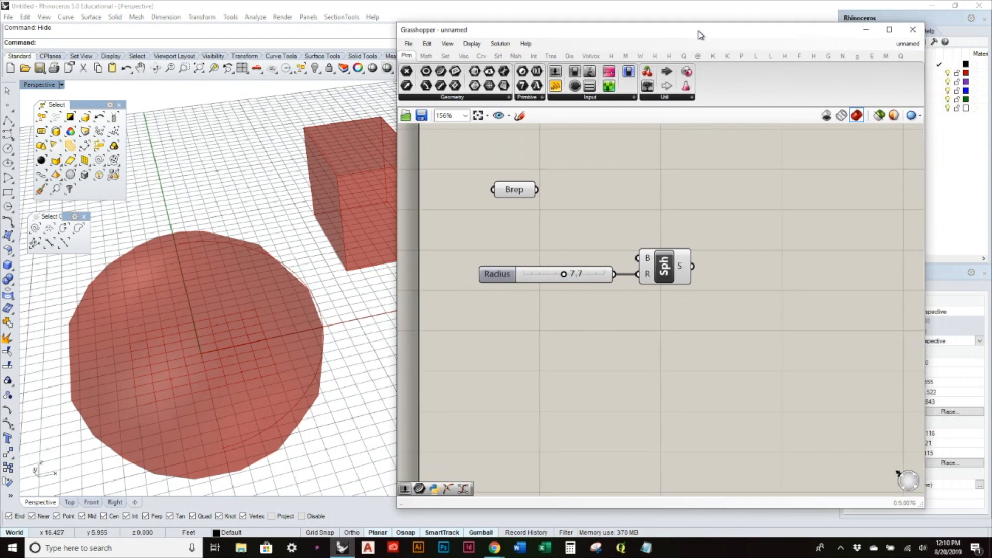
{"action": "right_click_drag", "start_coordinate": [717, 168], "coordinate": [724, 240]}
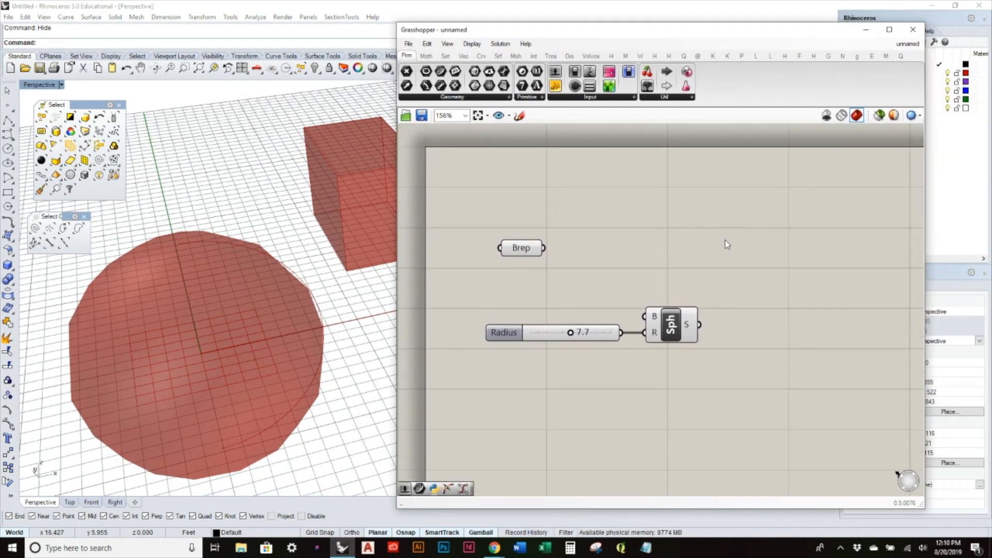
{"action": "scroll", "coordinate": [725, 240], "scroll_direction": "down", "scroll_amount": 1}
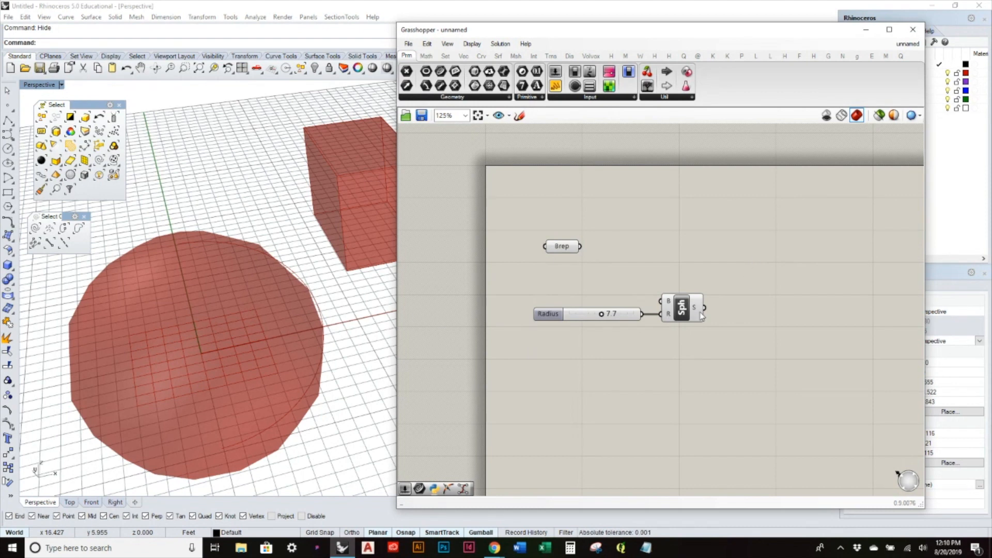
{"action": "left_click_drag", "start_coordinate": [685, 315], "coordinate": [701, 316]}
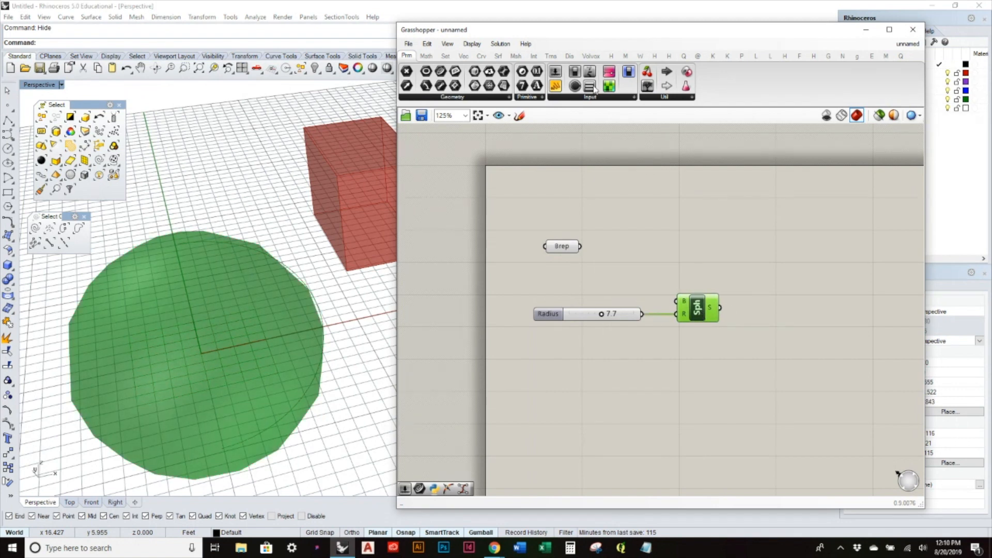
Place an Evaluate Curve component on the canvas above the Sphere component.
{"action": "left_click", "coordinate": [481, 55]}
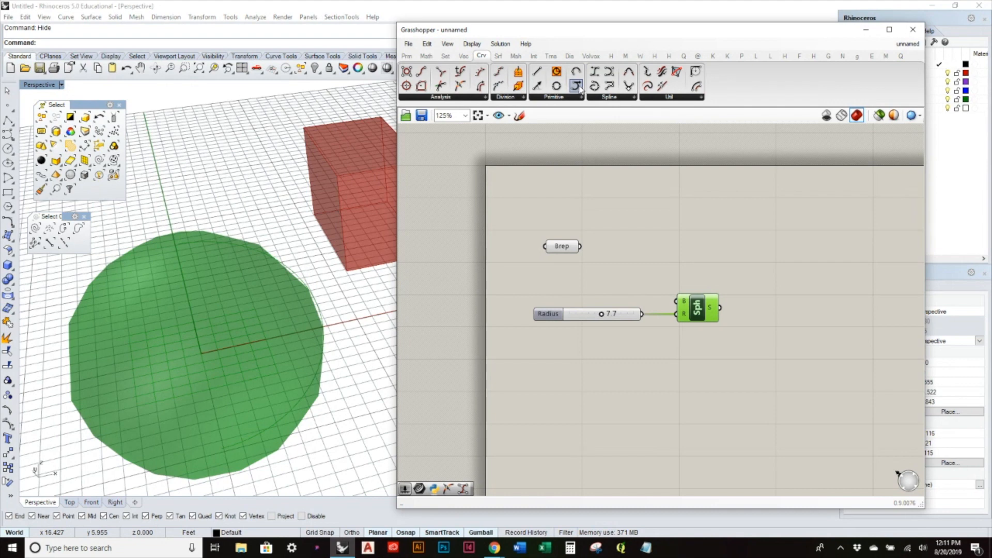
{"action": "left_click_drag", "start_coordinate": [460, 72], "coordinate": [695, 206]}
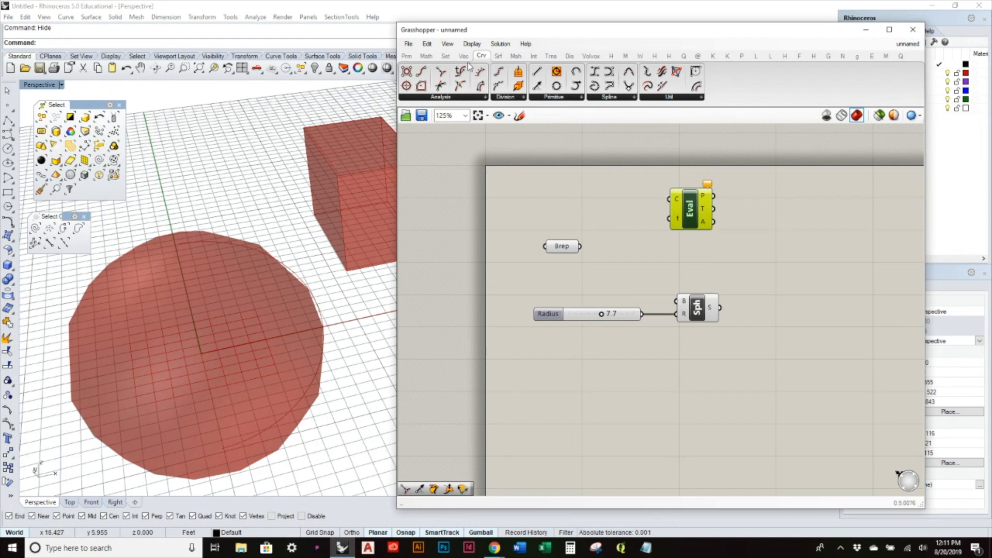
{"action": "left_click", "coordinate": [730, 245]}
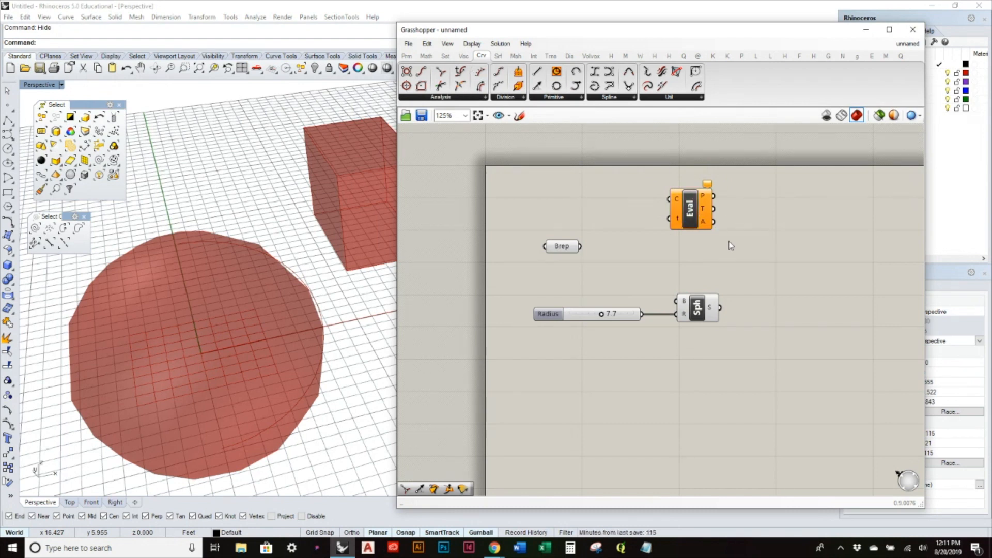
Switch the canvas components to icon display and back to text labels.
{"action": "left_click", "coordinate": [447, 44]}
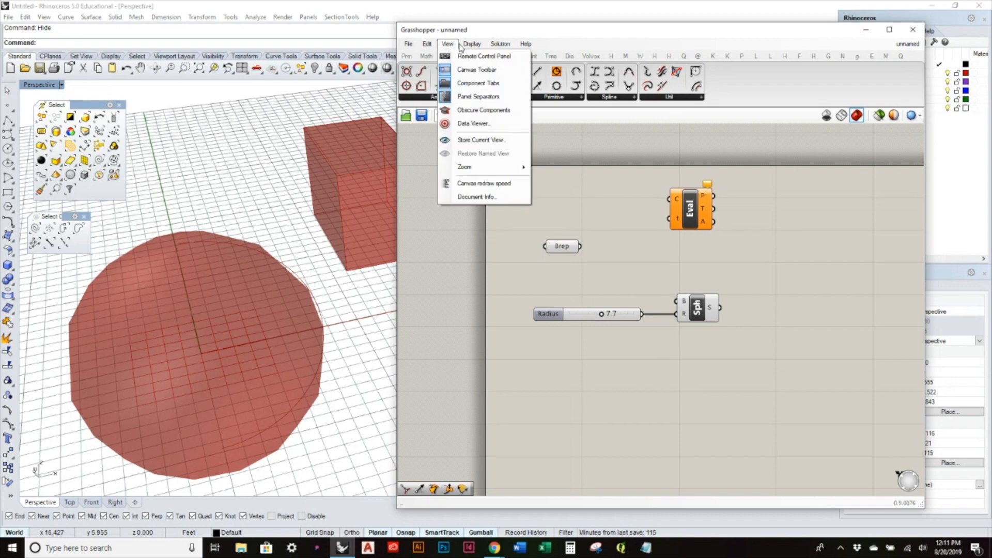
{"action": "mouse_move", "coordinate": [464, 47]}
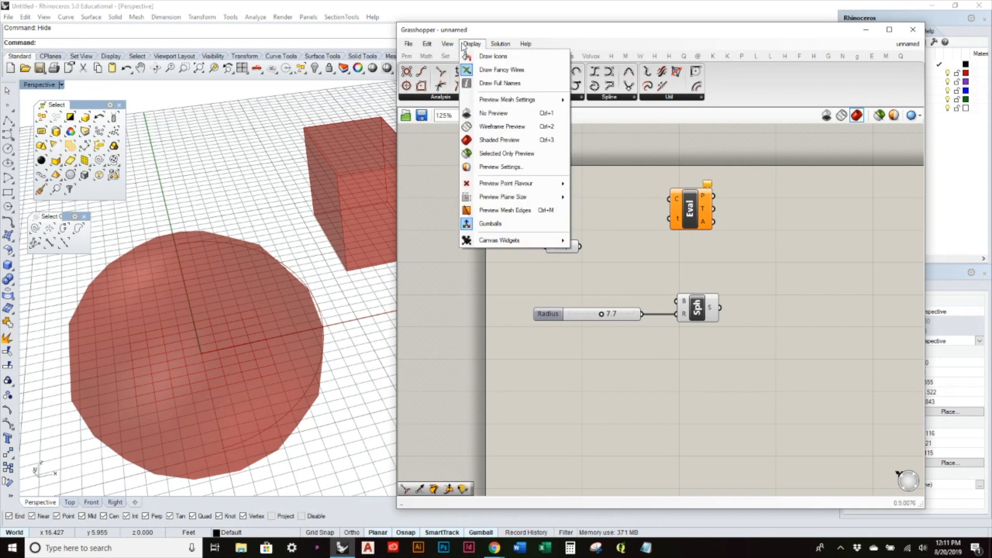
{"action": "left_click", "coordinate": [495, 56]}
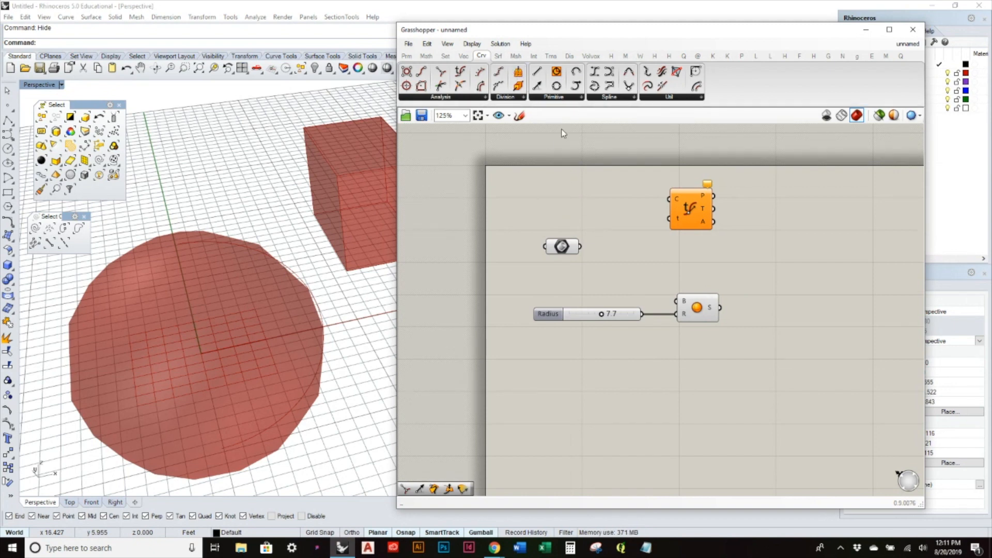
{"action": "left_click", "coordinate": [473, 45]}
{"action": "left_click", "coordinate": [488, 56]}
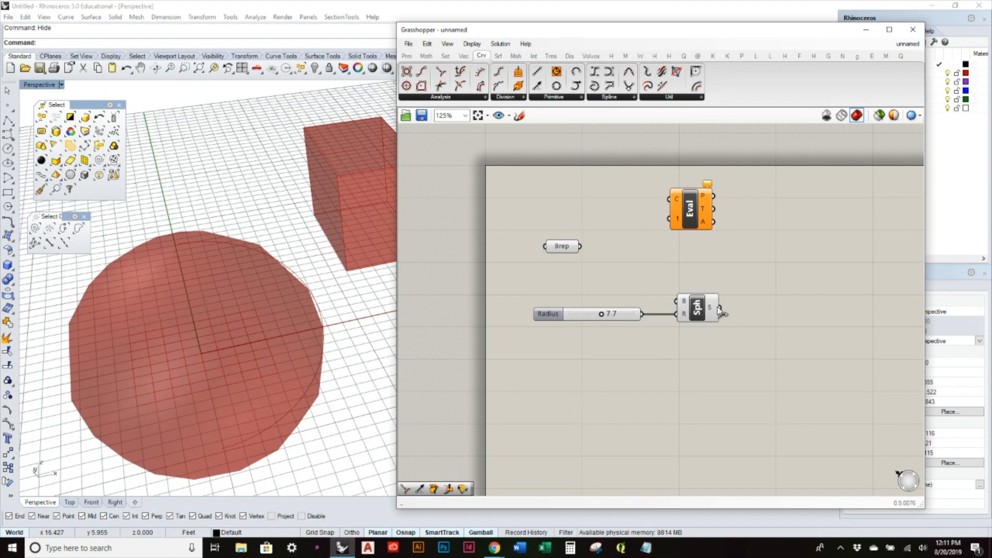
{"action": "left_click", "coordinate": [428, 96]}
{"action": "left_click", "coordinate": [500, 97]}
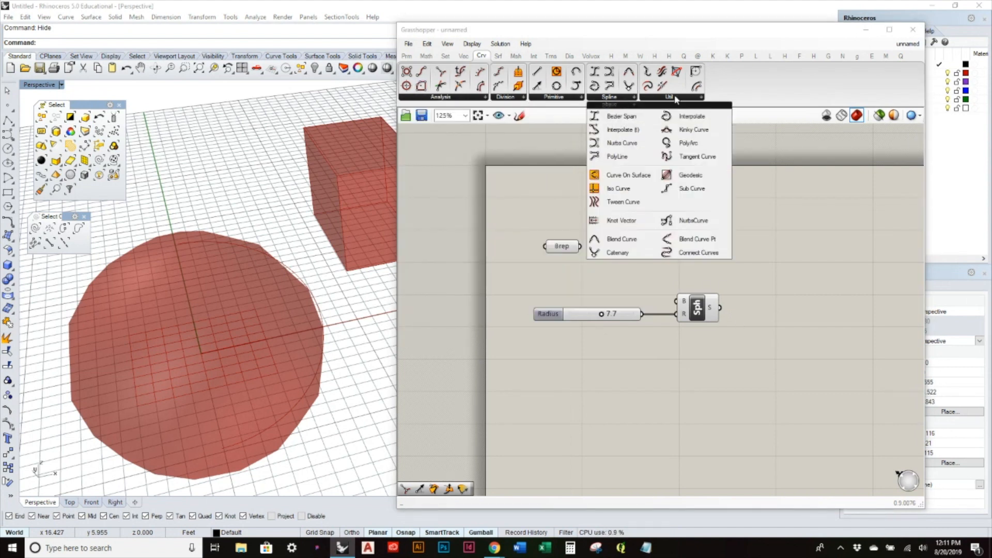
{"action": "left_click", "coordinate": [413, 56]}
{"action": "left_click", "coordinate": [593, 99]}
{"action": "left_click", "coordinate": [446, 56]}
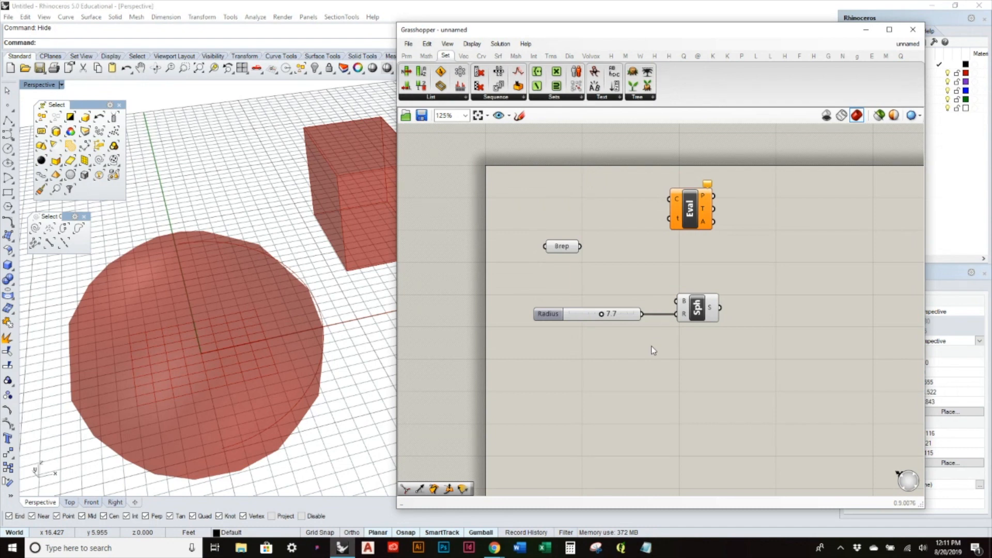
Add a Scale component through the canvas keyword search, place it beside the Sphere component, and connect the Sphere's output to its geometry input.
{"action": "double_click", "coordinate": [621, 395]}
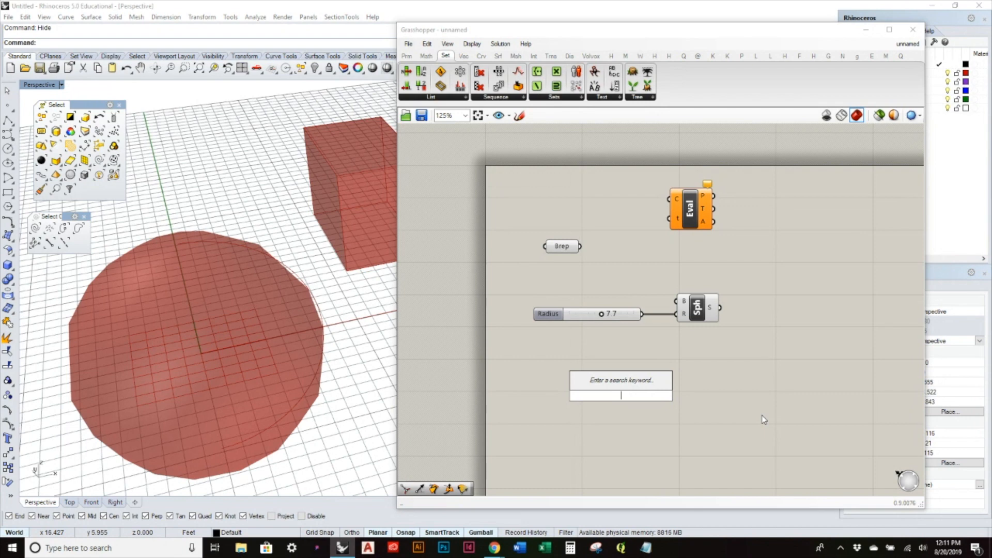
{"action": "type", "text": "sca"}
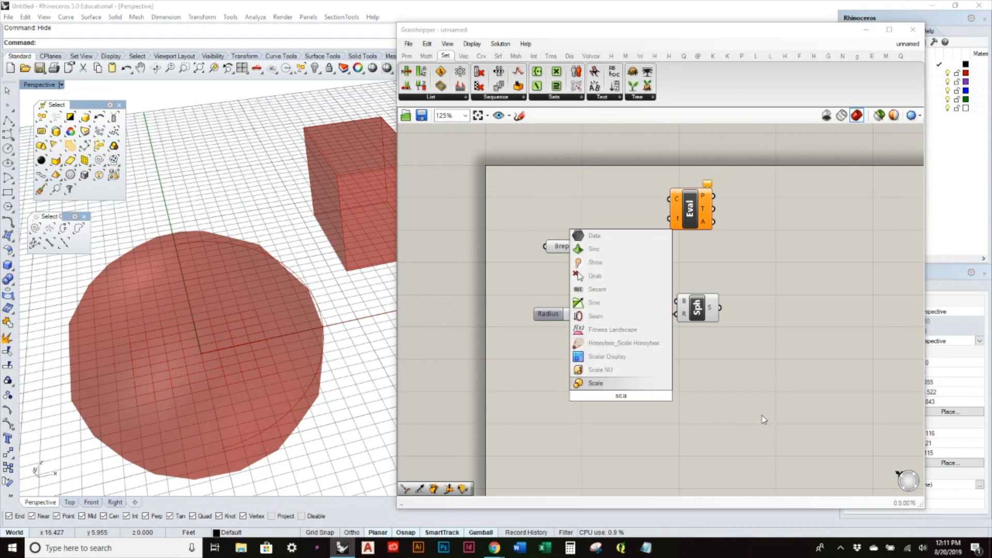
{"action": "left_click", "coordinate": [625, 384]}
{"action": "left_click_drag", "start_coordinate": [620, 397], "coordinate": [800, 324]}
{"action": "left_click_drag", "start_coordinate": [714, 309], "coordinate": [770, 309]}
{"action": "right_click_drag", "start_coordinate": [371, 392], "coordinate": [242, 364]}
{"action": "left_click", "coordinate": [764, 347]}
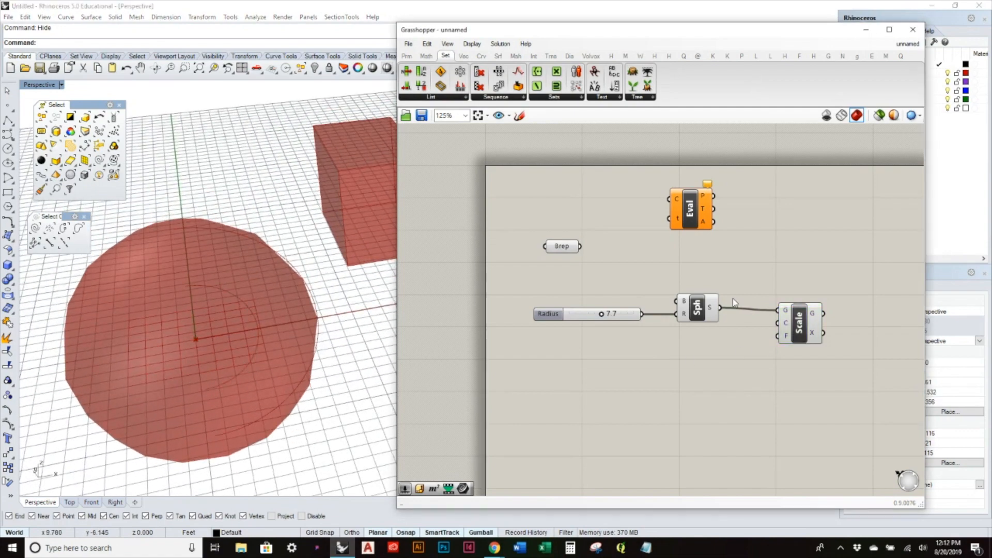
Delete the Brep parameter and move the Evaluate Curve component slightly closer to the Sphere component.
{"action": "left_click", "coordinate": [556, 249]}
{"action": "key", "text": "Delete"}
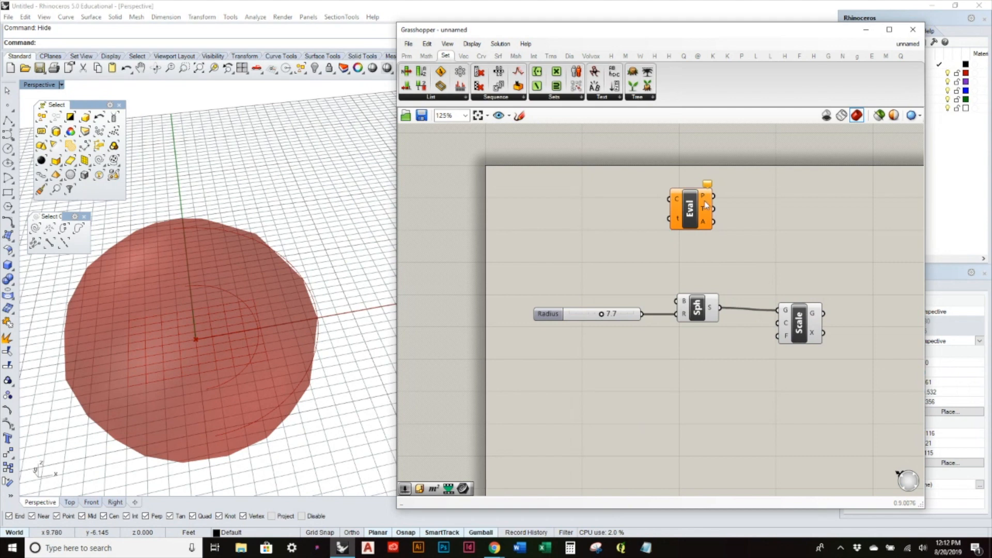
{"action": "left_click_drag", "start_coordinate": [707, 205], "coordinate": [711, 219]}
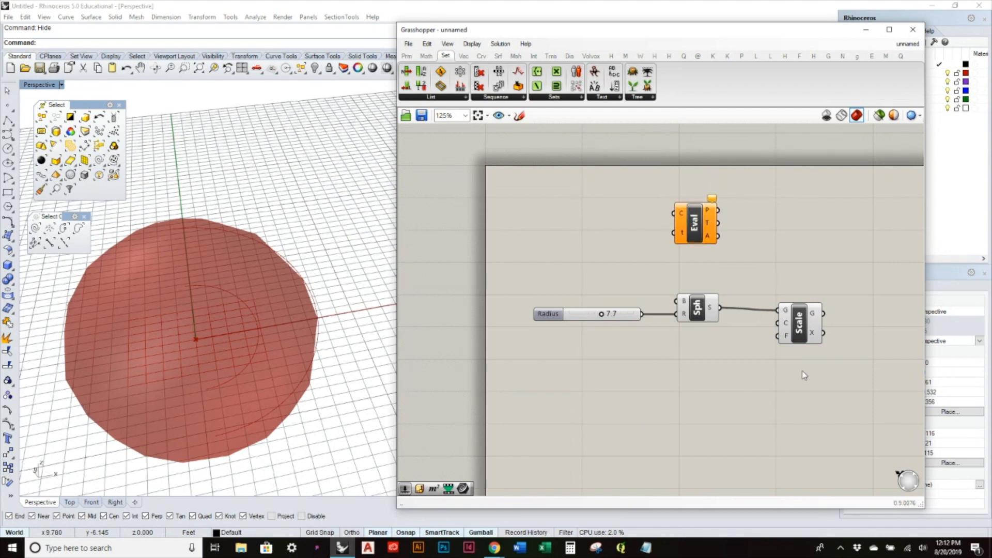
Examine the curve and parameter inputs of the Evaluate Curve component and shift the component slightly to the right.
{"action": "left_click", "coordinate": [697, 228]}
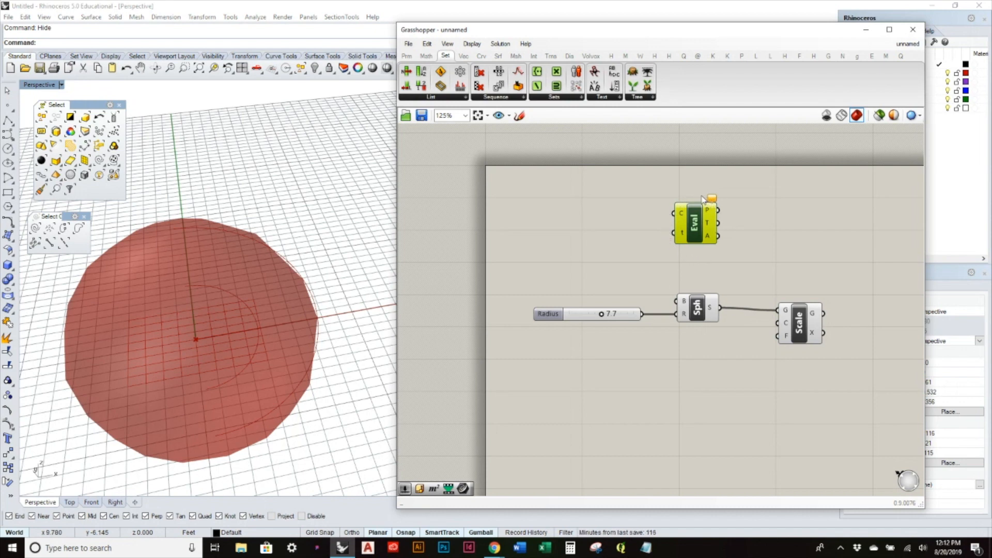
{"action": "left_click", "coordinate": [717, 253]}
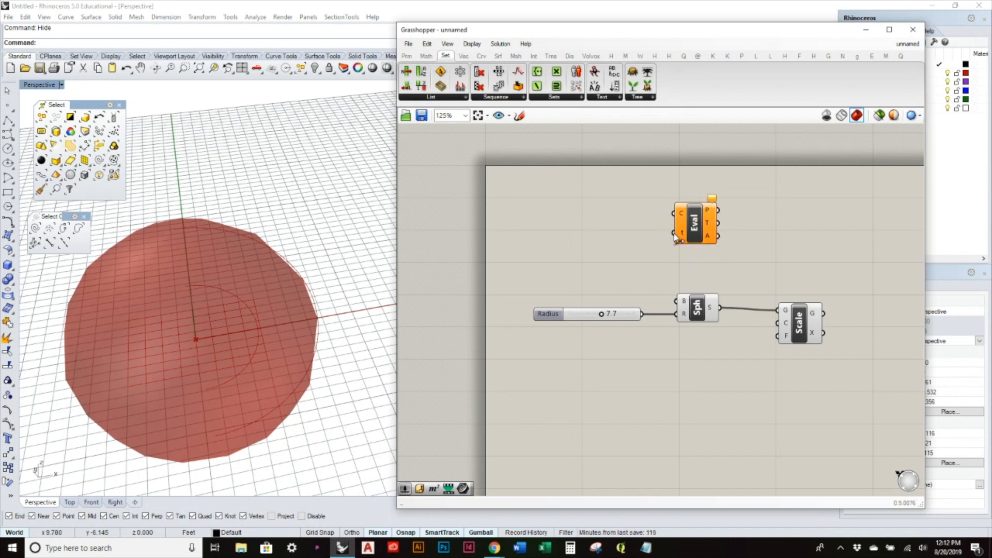
{"action": "mouse_move", "coordinate": [680, 238]}
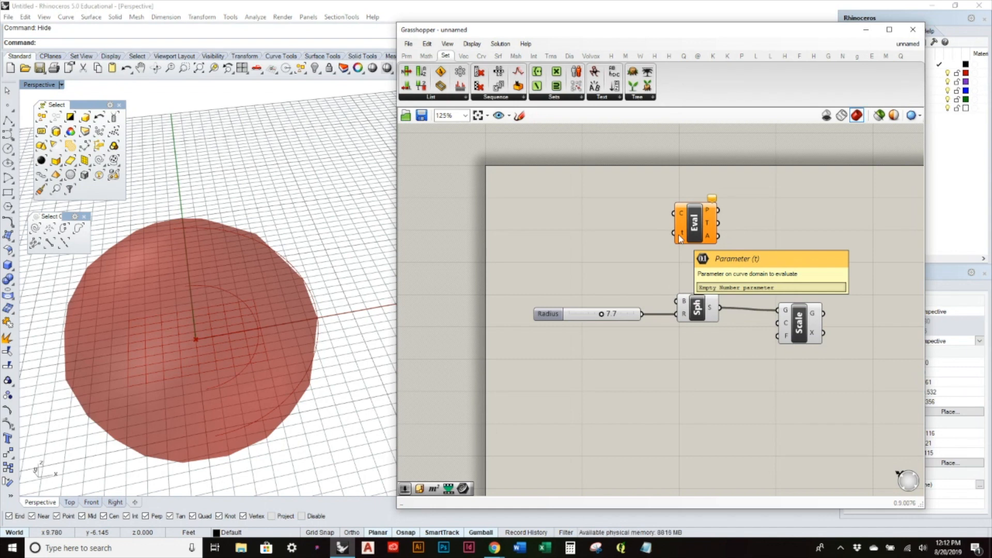
{"action": "mouse_move", "coordinate": [681, 217]}
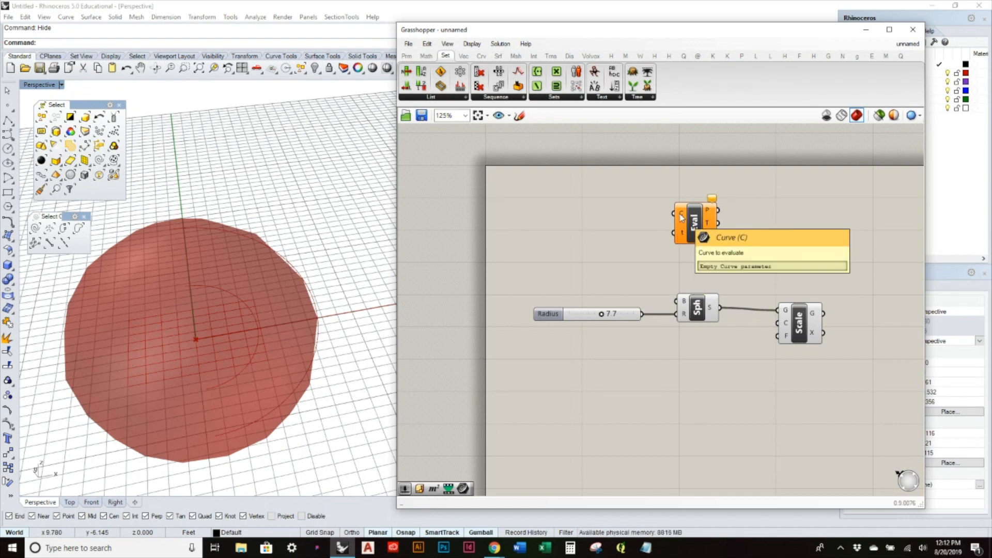
{"action": "left_click_drag", "start_coordinate": [694, 221], "coordinate": [715, 223]}
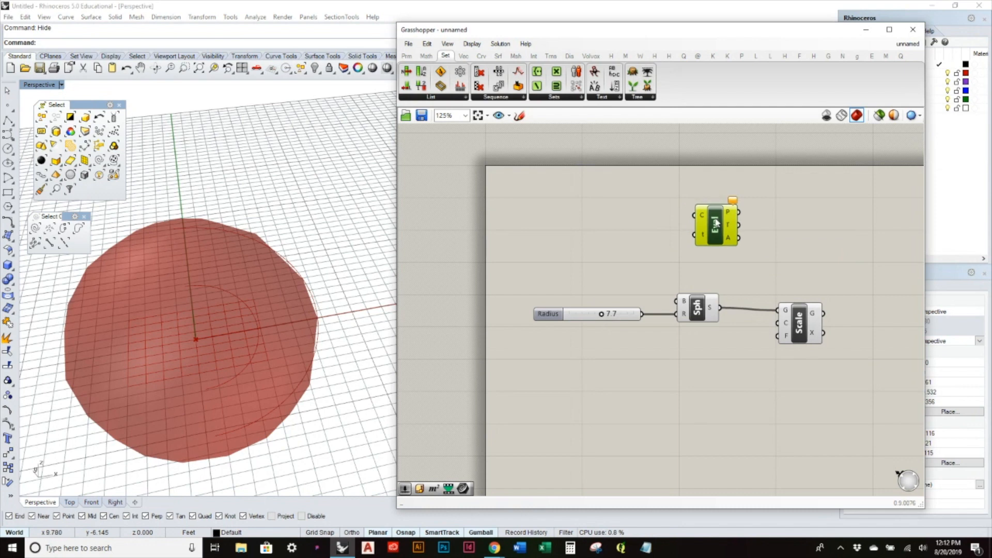
{"action": "mouse_move", "coordinate": [701, 217]}
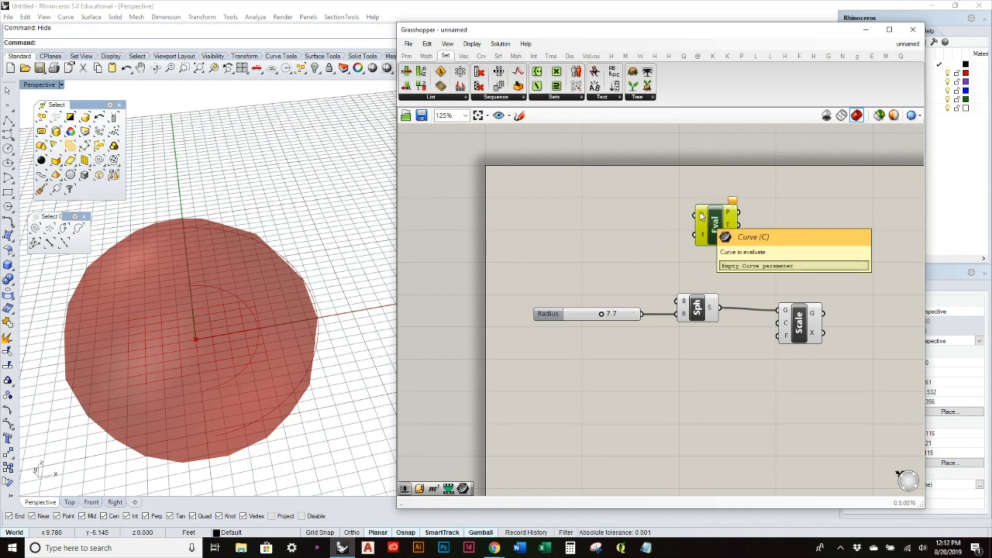
Place Curve and Brep parameters beside Evaluate Curve, delete the Curve one, and wire the Brep parameter into the curve input.
{"action": "left_click", "coordinate": [407, 56]}
{"action": "left_click_drag", "start_coordinate": [442, 72], "coordinate": [598, 212]}
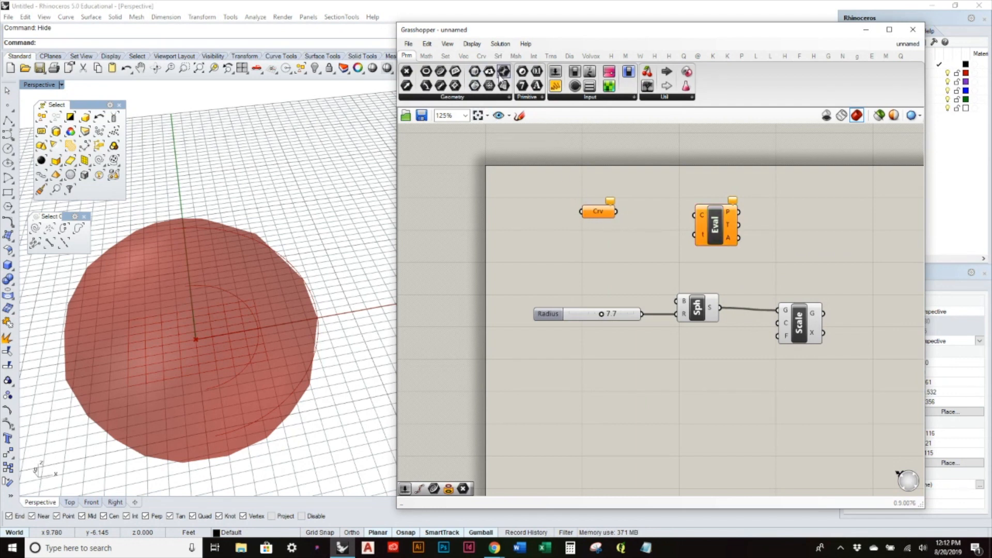
{"action": "left_click_drag", "start_coordinate": [473, 87], "coordinate": [621, 196]}
{"action": "left_click", "coordinate": [591, 213]}
{"action": "key", "text": "Delete"}
{"action": "left_click_drag", "start_coordinate": [639, 196], "coordinate": [620, 216]}
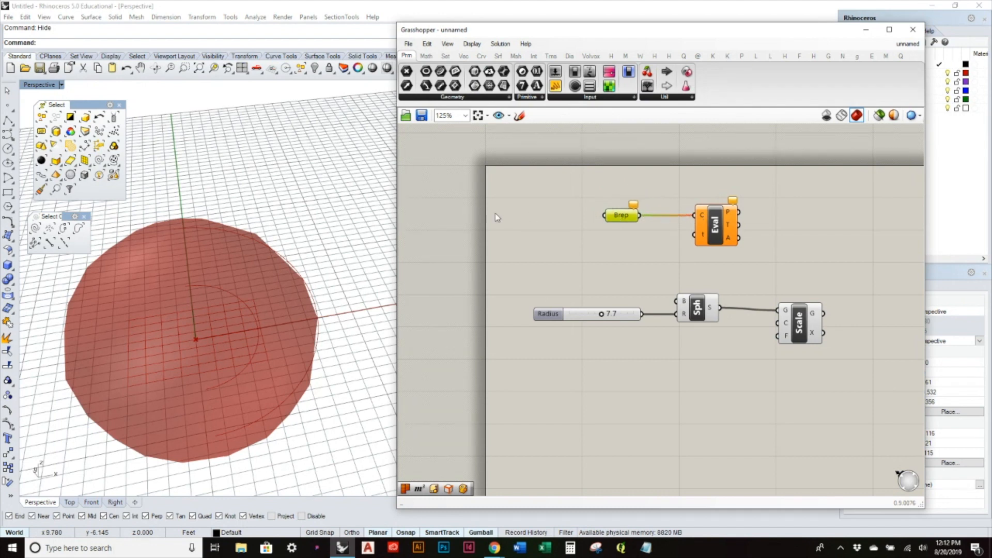
Model a small freehand box in the Rhino Perspective viewport, behind and to the right of the sphere.
{"action": "left_click", "coordinate": [10, 265]}
{"action": "left_click", "coordinate": [305, 224]}
{"action": "left_click", "coordinate": [356, 189]}
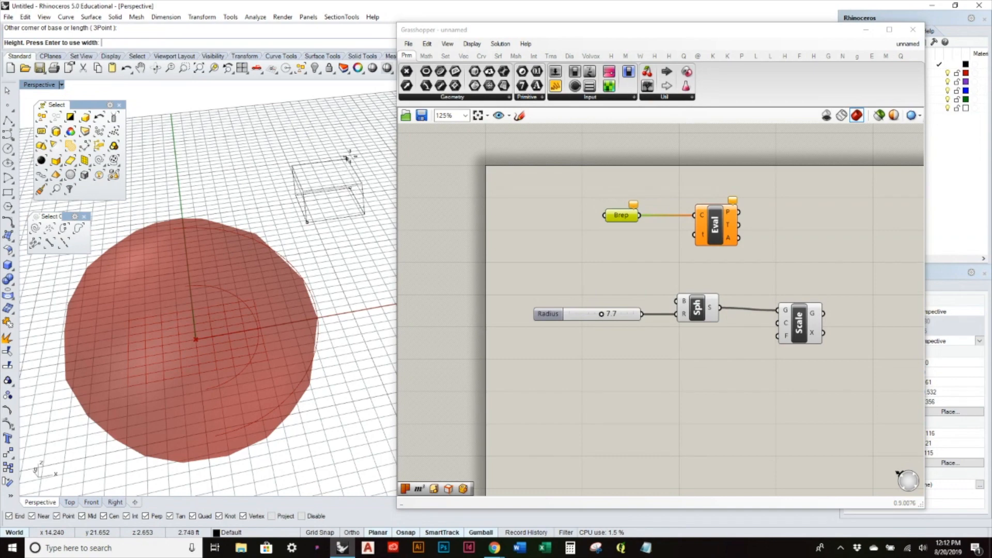
{"action": "left_click", "coordinate": [339, 182]}
Assign the box to the Brep parameter as its single Brep.
{"action": "left_click", "coordinate": [340, 182]}
{"action": "right_click", "coordinate": [620, 215]}
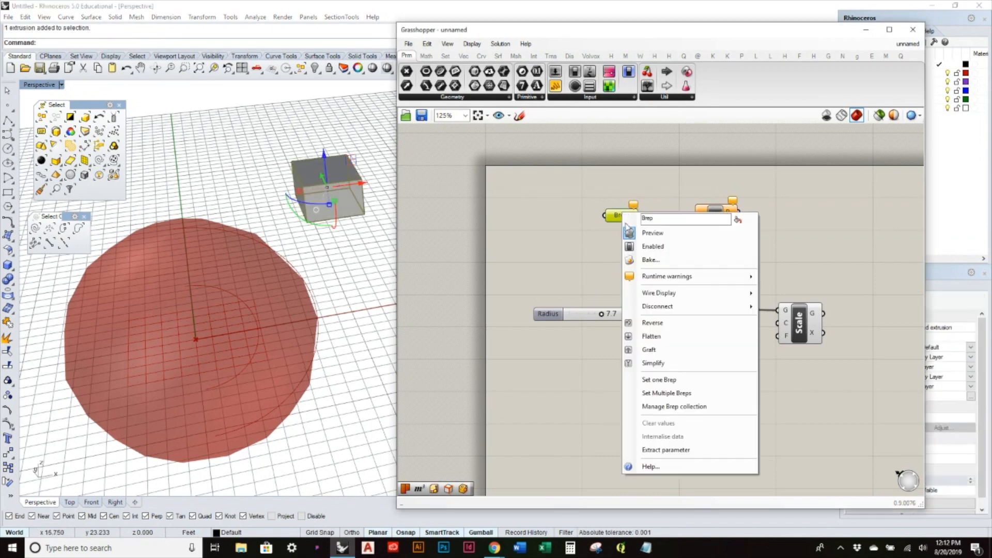
{"action": "left_click", "coordinate": [675, 380]}
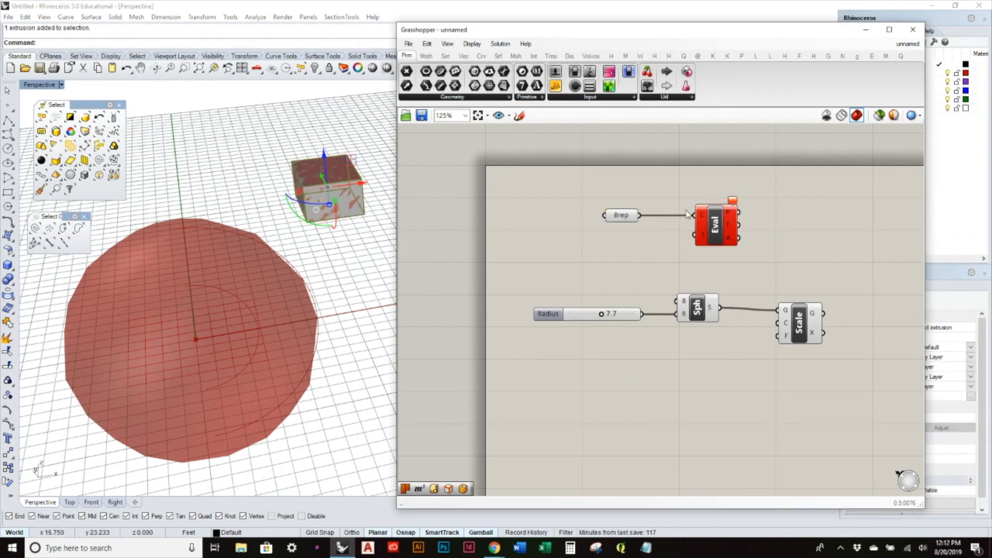
Inspect the Brep-to-Evaluate Curve connection and read the error messages on the Evaluate Curve component.
{"action": "mouse_move", "coordinate": [706, 216]}
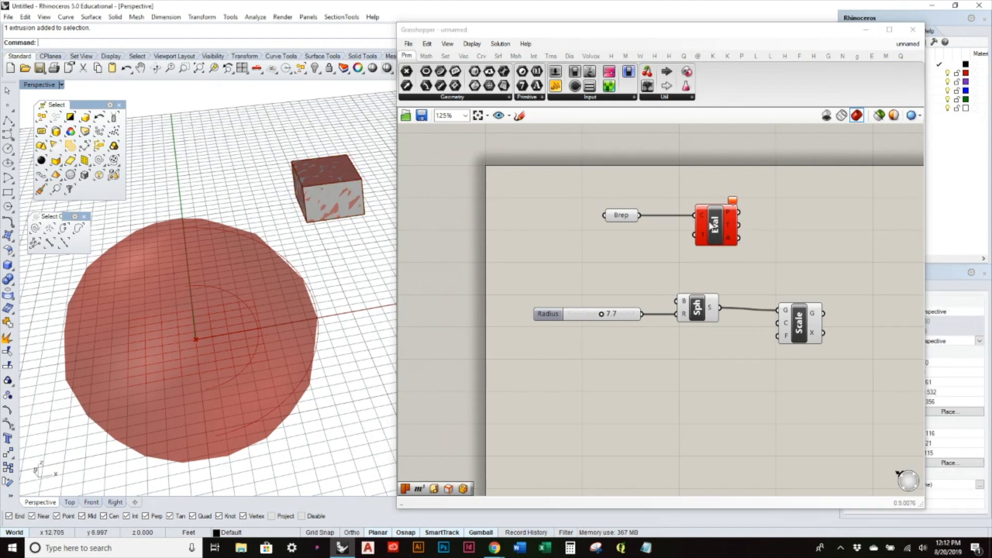
{"action": "left_click", "coordinate": [618, 217]}
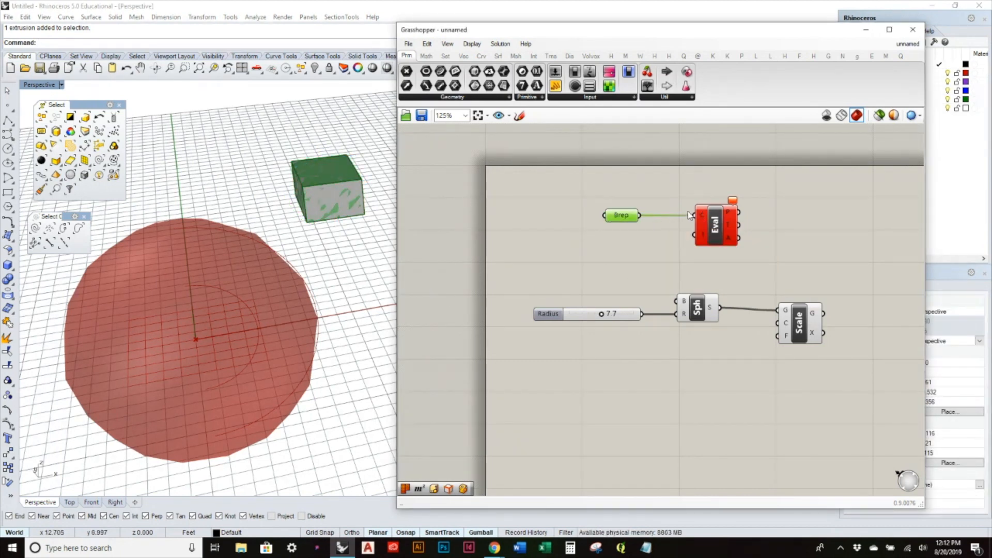
{"action": "left_click_drag", "start_coordinate": [759, 261], "coordinate": [586, 186]}
{"action": "left_click", "coordinate": [810, 205]}
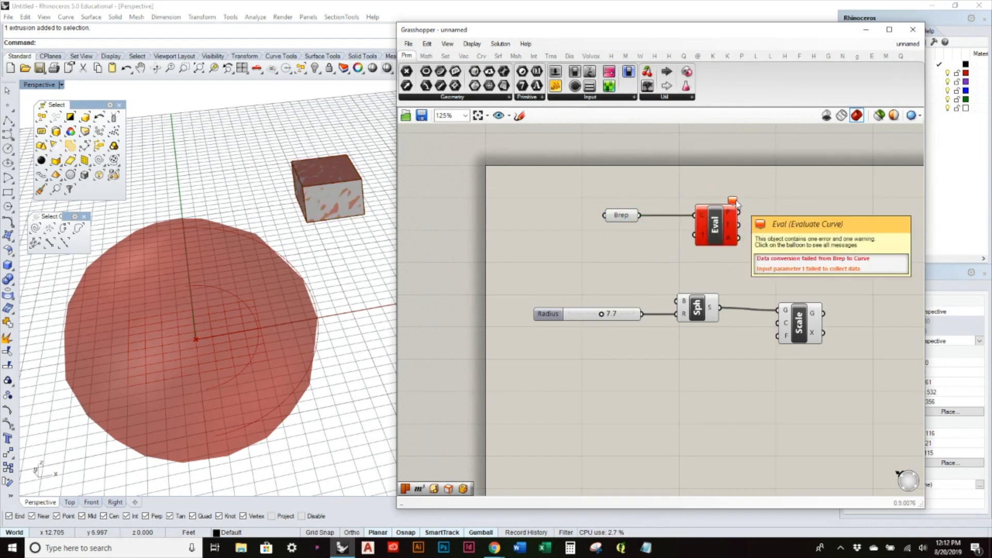
{"action": "mouse_move", "coordinate": [733, 202]}
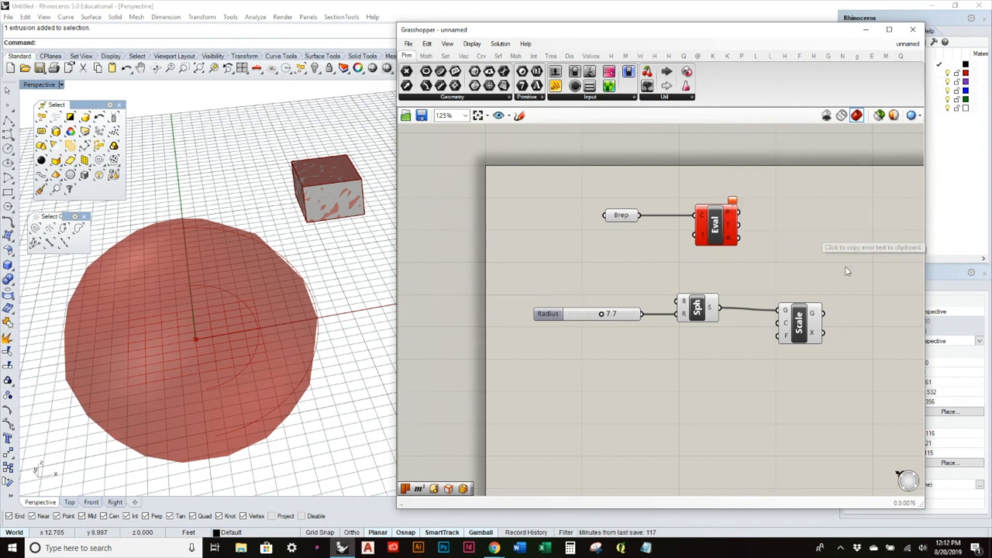
Delete the Brep parameter and Evaluate Curve component from the canvas, and the box from the Rhino model.
{"action": "left_click_drag", "start_coordinate": [773, 264], "coordinate": [623, 181]}
{"action": "key", "text": "Delete"}
{"action": "left_click", "coordinate": [362, 202]}
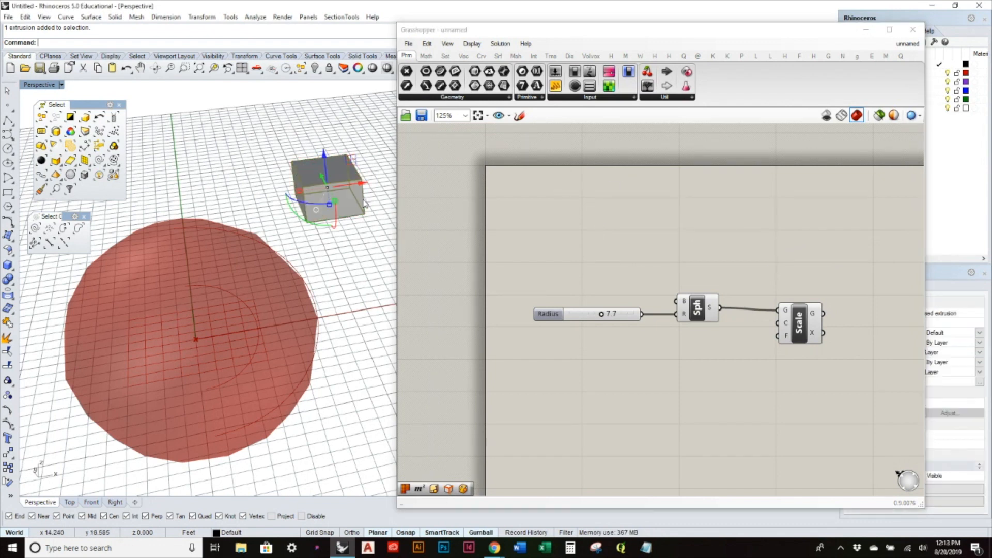
{"action": "key", "text": "Delete"}
Tidy the canvas by moving the Sphere component closer to the Radius slider and the Scale component closer to the Sphere.
{"action": "right_click_drag", "start_coordinate": [794, 358], "coordinate": [729, 357]}
{"action": "left_click_drag", "start_coordinate": [731, 330], "coordinate": [715, 324]}
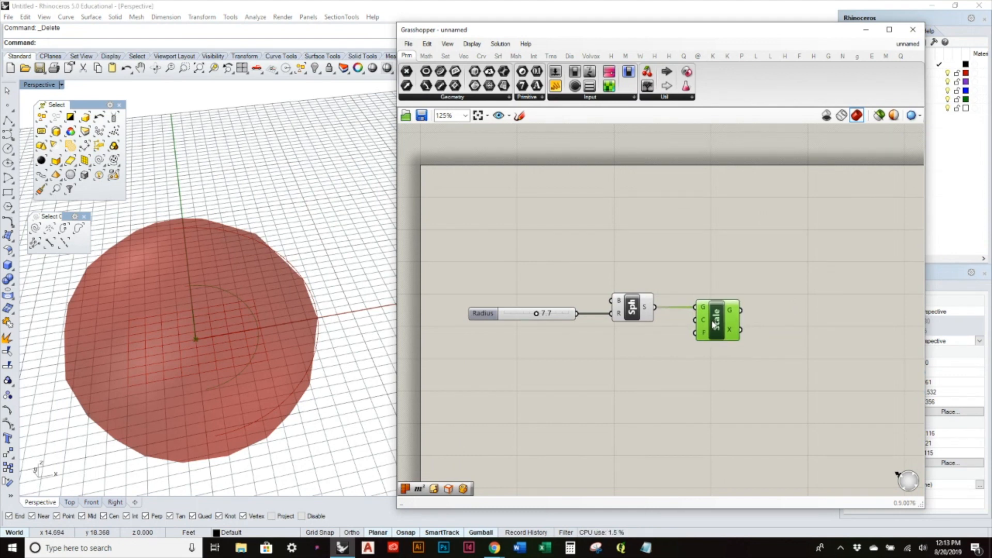
{"action": "left_click", "coordinate": [702, 368]}
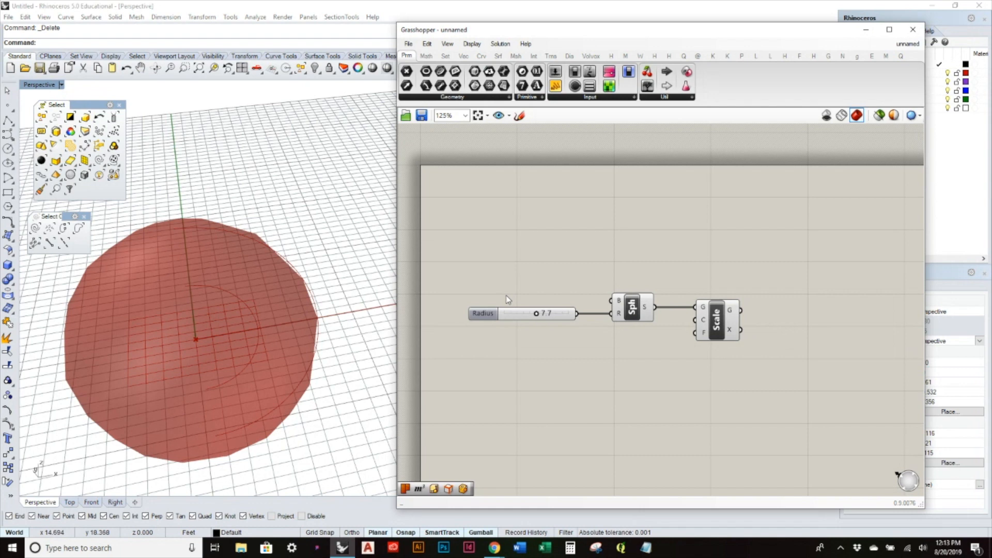
{"action": "left_click_drag", "start_coordinate": [638, 314], "coordinate": [628, 315]}
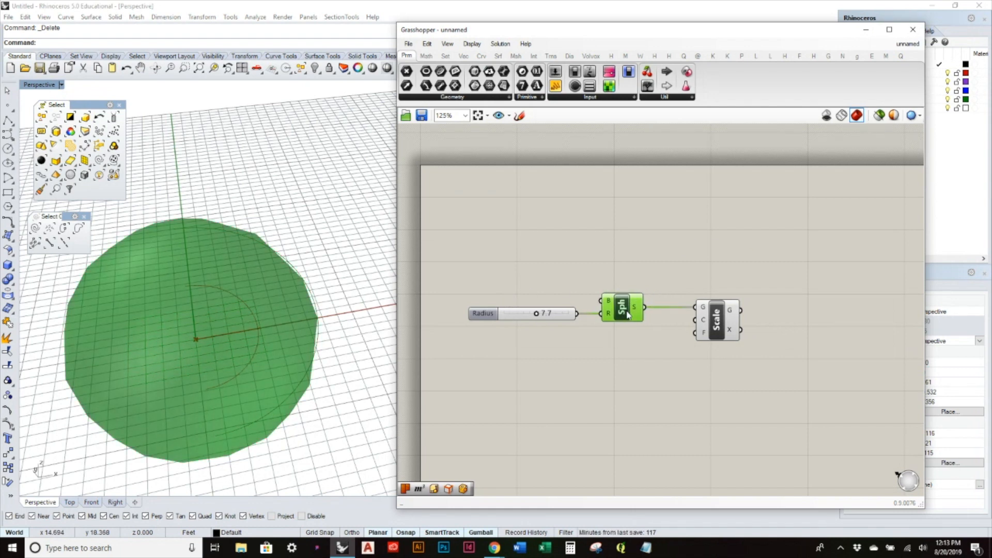
{"action": "left_click_drag", "start_coordinate": [719, 331], "coordinate": [716, 332]}
{"action": "left_click", "coordinate": [677, 278]}
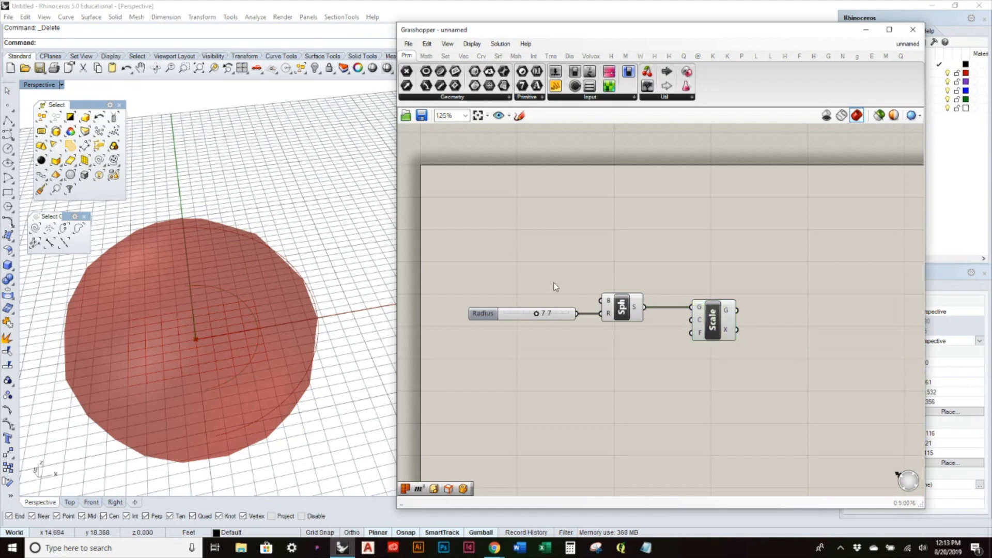
{"action": "left_click_drag", "start_coordinate": [717, 331], "coordinate": [705, 331]}
{"action": "left_click", "coordinate": [660, 347]}
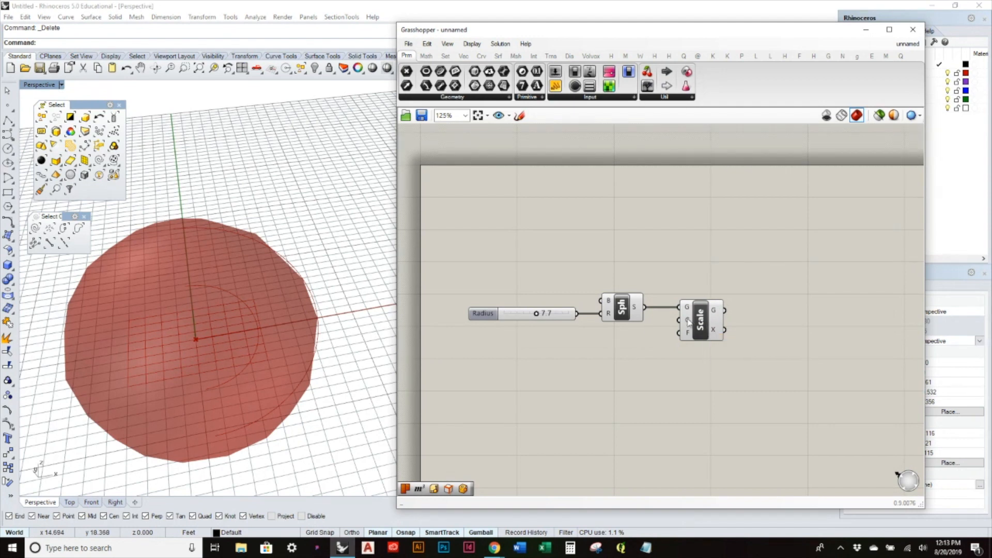
Create a number slider with value 20 below the Sphere component and connect it to the Scale component's factor input.
{"action": "double_click", "coordinate": [588, 367]}
{"action": "type", "text": "20"}
{"action": "key", "text": "Return"}
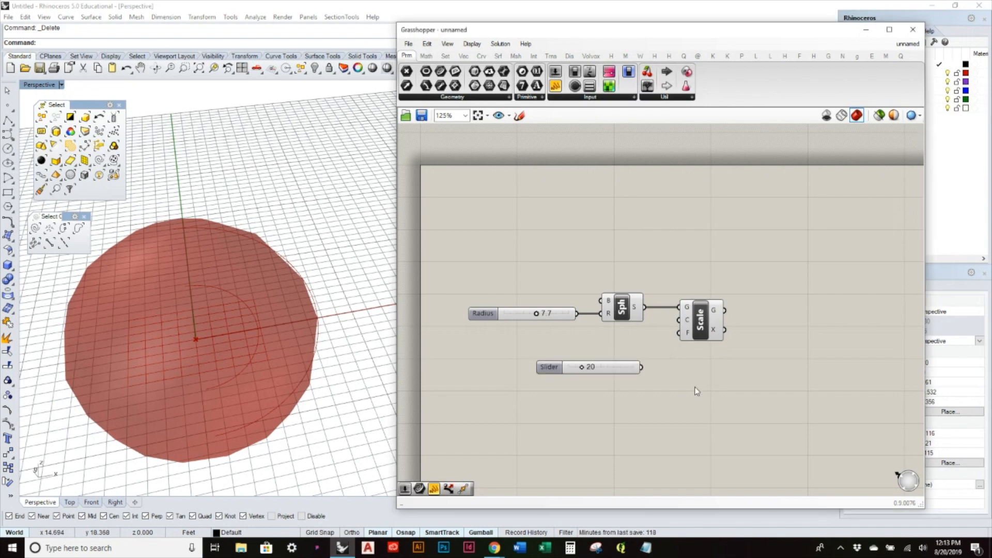
{"action": "left_click_drag", "start_coordinate": [642, 367], "coordinate": [679, 333]}
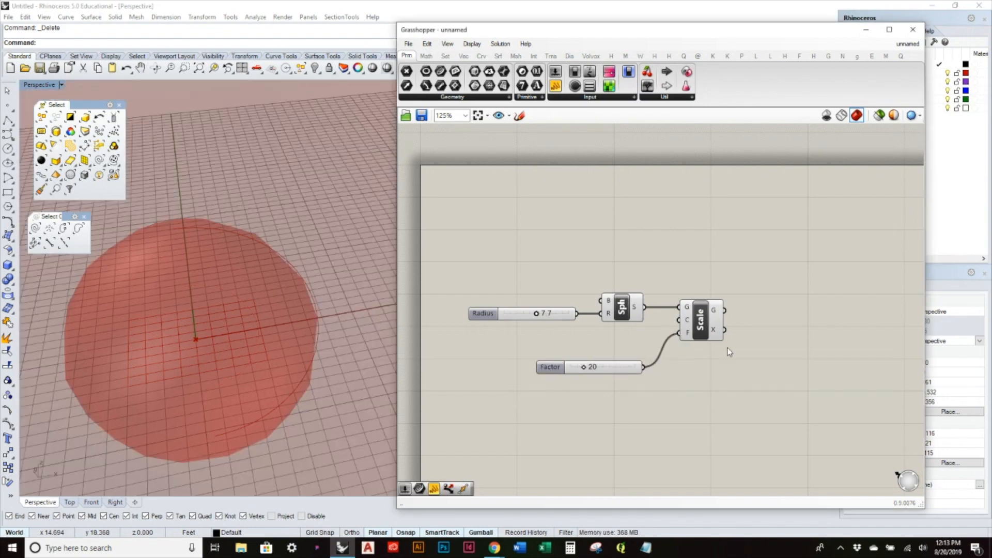
Reduce the Factor slider to 4 and frame both the original and scaled spheres in the viewport.
{"action": "scroll", "coordinate": [246, 323], "scroll_direction": "down", "scroll_amount": 8}
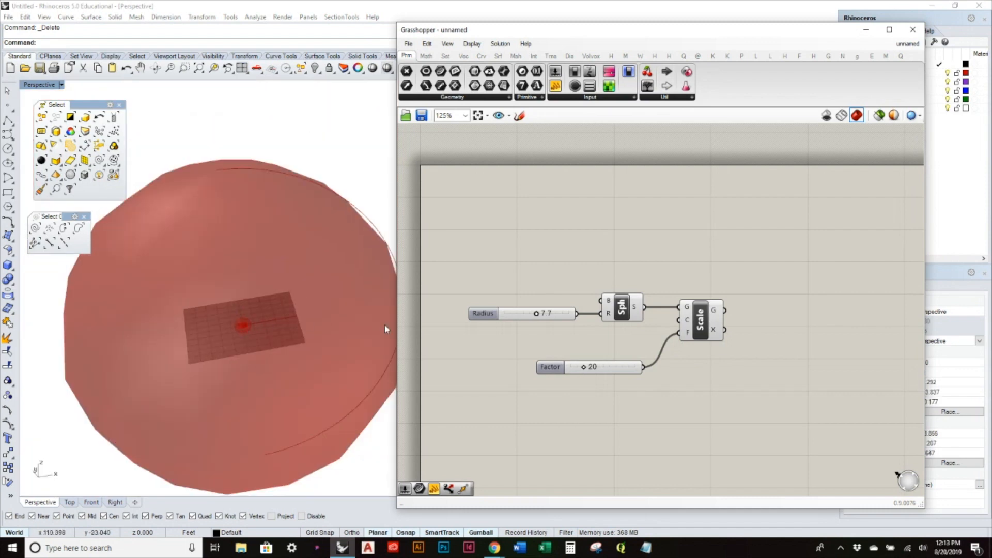
{"action": "left_click_drag", "start_coordinate": [585, 368], "coordinate": [576, 375]}
{"action": "scroll", "coordinate": [216, 321], "scroll_direction": "up", "scroll_amount": 4}
{"action": "right_click_drag", "start_coordinate": [216, 320], "coordinate": [322, 341]}
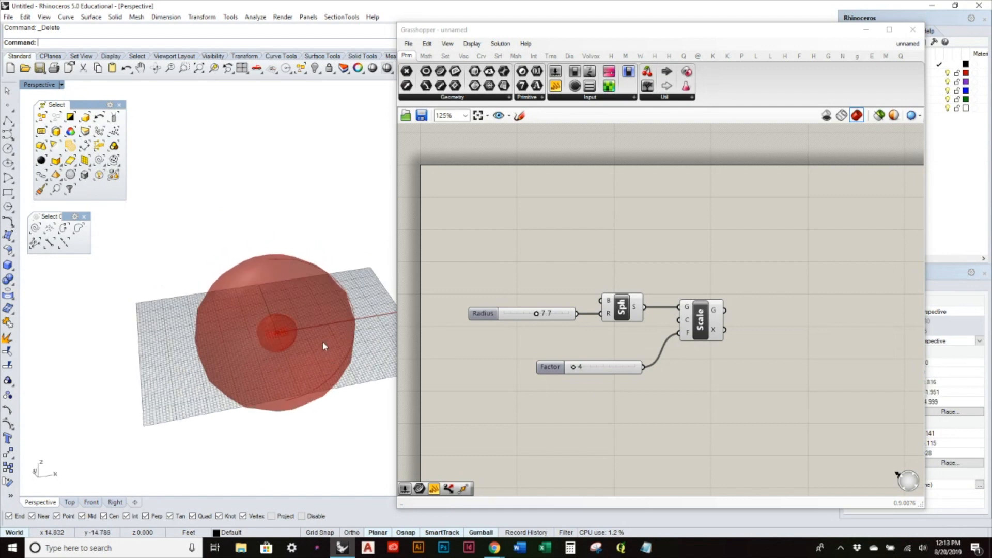
{"action": "scroll", "coordinate": [323, 341], "scroll_direction": "up", "scroll_amount": 3}
{"action": "scroll", "coordinate": [322, 341], "scroll_direction": "down", "scroll_amount": 2}
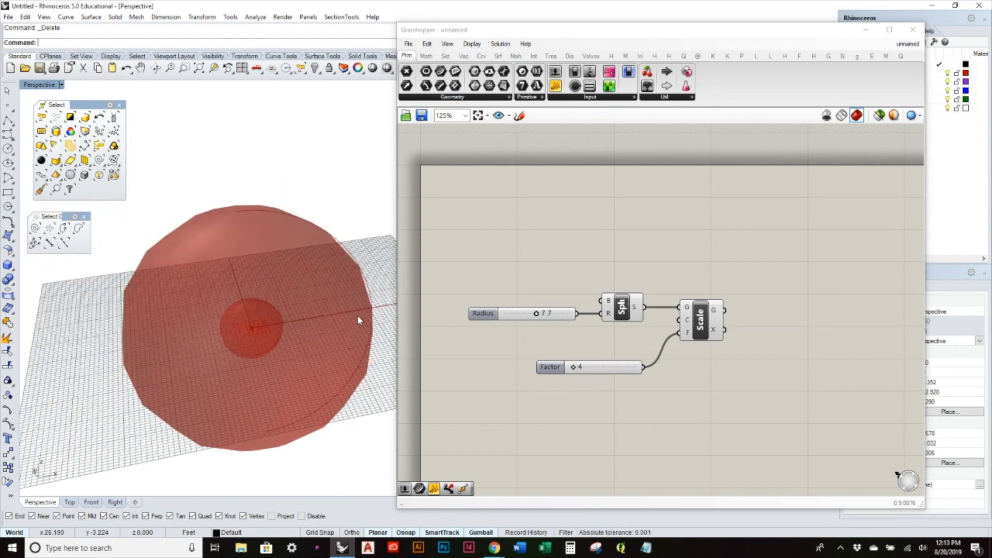
Highlight the Sphere and Scale components alternately to compare the geometry each one previews in the viewport.
{"action": "left_click", "coordinate": [610, 342]}
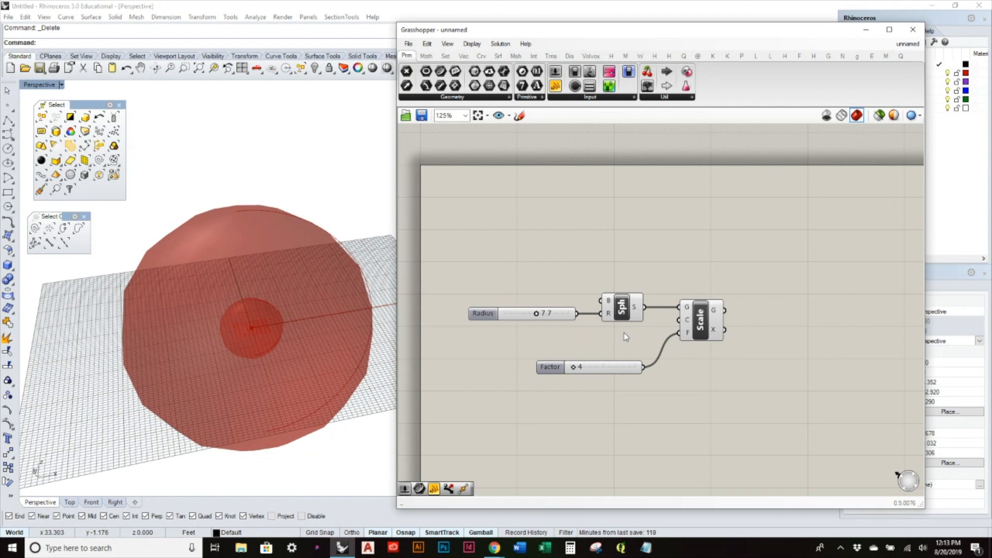
{"action": "left_click", "coordinate": [625, 314]}
{"action": "left_click", "coordinate": [628, 278]}
{"action": "left_click", "coordinate": [711, 320]}
{"action": "left_click", "coordinate": [666, 330]}
{"action": "left_click", "coordinate": [622, 315]}
{"action": "left_click", "coordinate": [695, 323]}
{"action": "left_click", "coordinate": [682, 259]}
Move the Factor slider up just below the Sphere component, level with the Scale component's factor input.
{"action": "left_click_drag", "start_coordinate": [629, 370], "coordinate": [650, 337]}
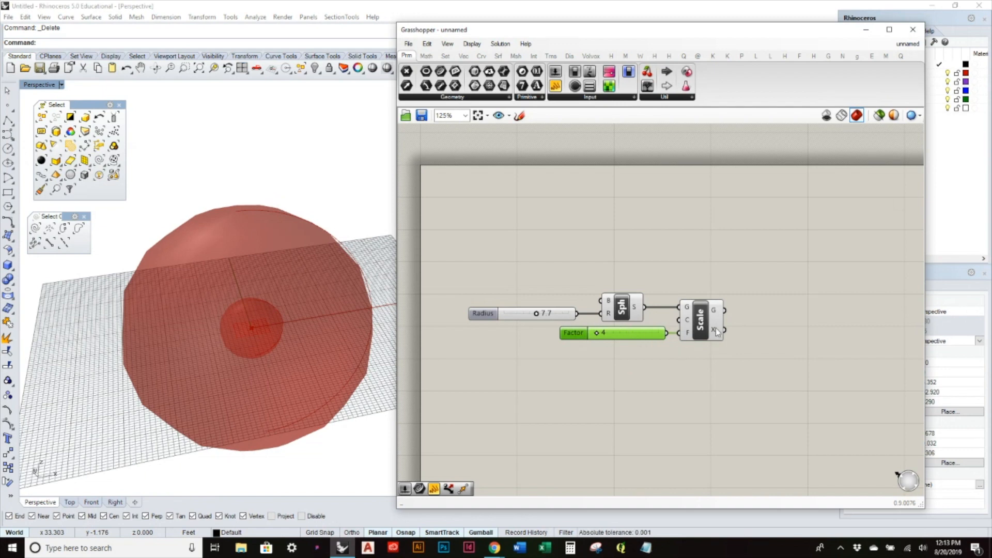
{"action": "left_click", "coordinate": [736, 353]}
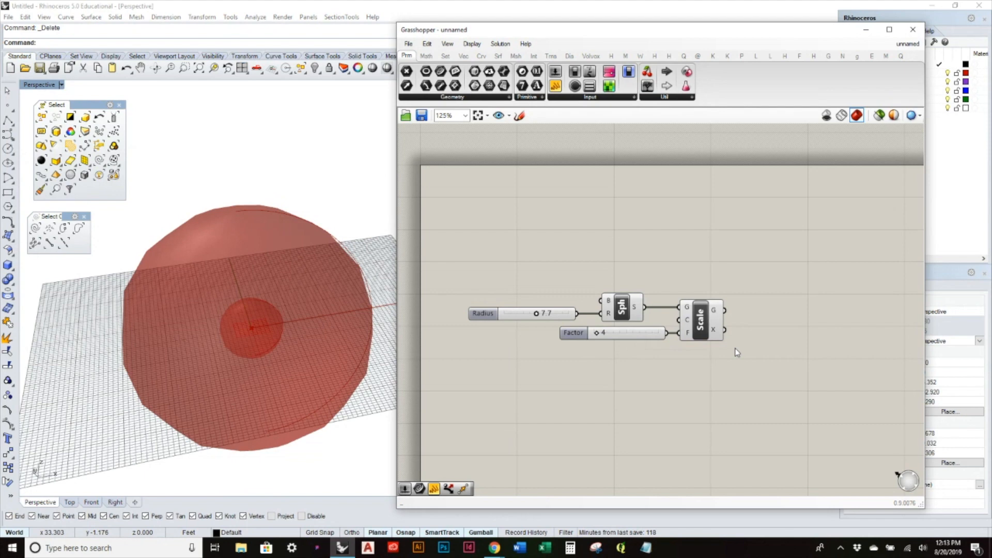
Highlight the Sphere component's preview and set the Radius slider to 7.9.
{"action": "left_click", "coordinate": [621, 309]}
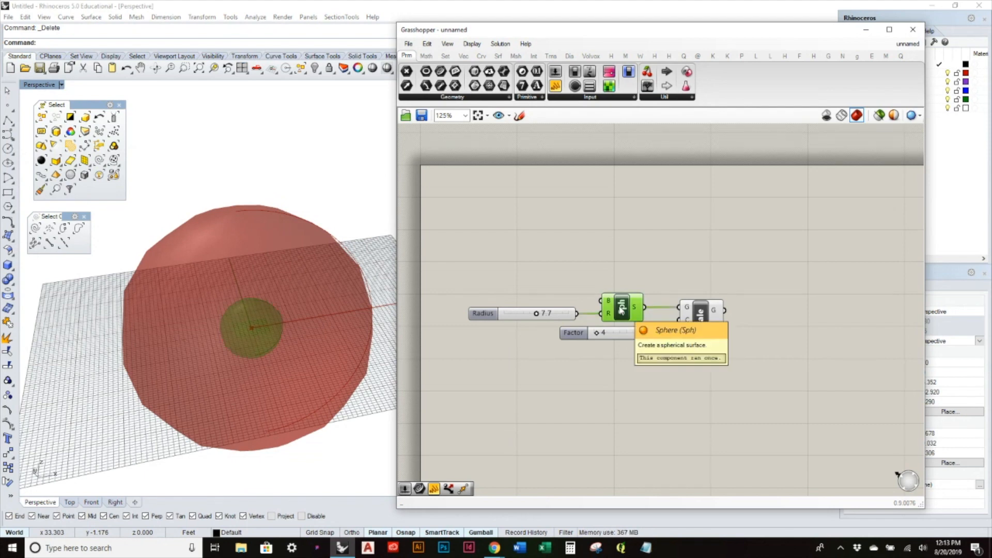
{"action": "left_click", "coordinate": [636, 279]}
{"action": "left_click", "coordinate": [622, 309]}
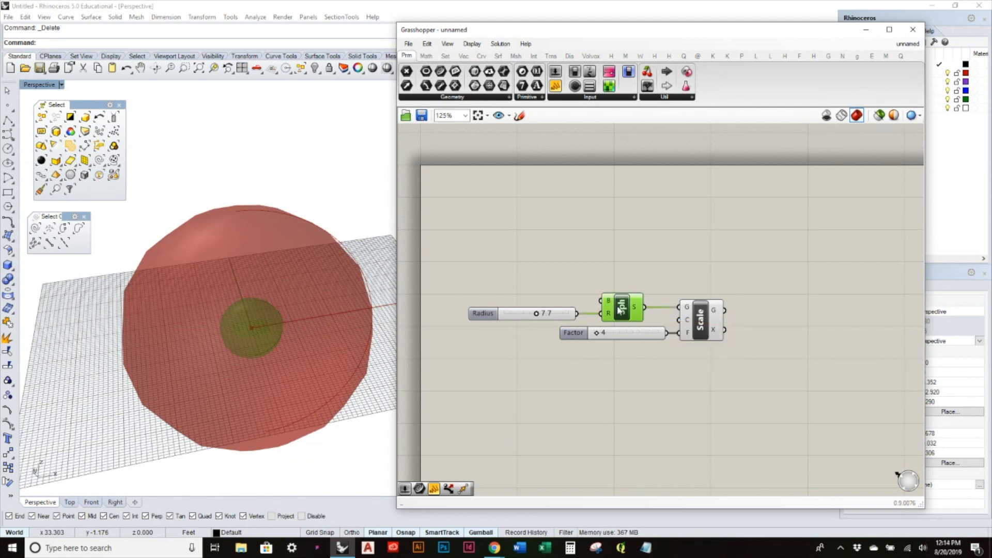
{"action": "left_click", "coordinate": [694, 295]}
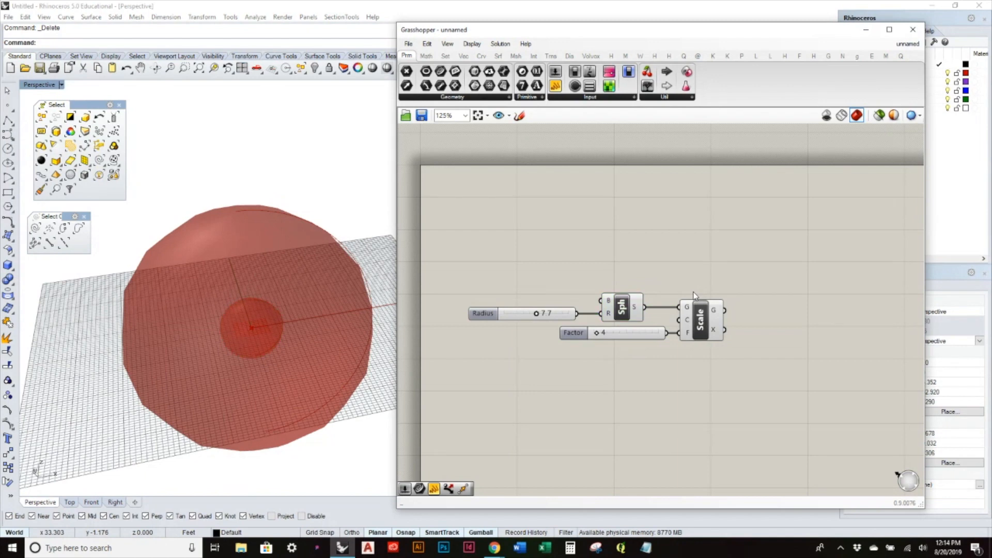
{"action": "left_click", "coordinate": [622, 309]}
{"action": "left_click_drag", "start_coordinate": [535, 316], "coordinate": [537, 317]}
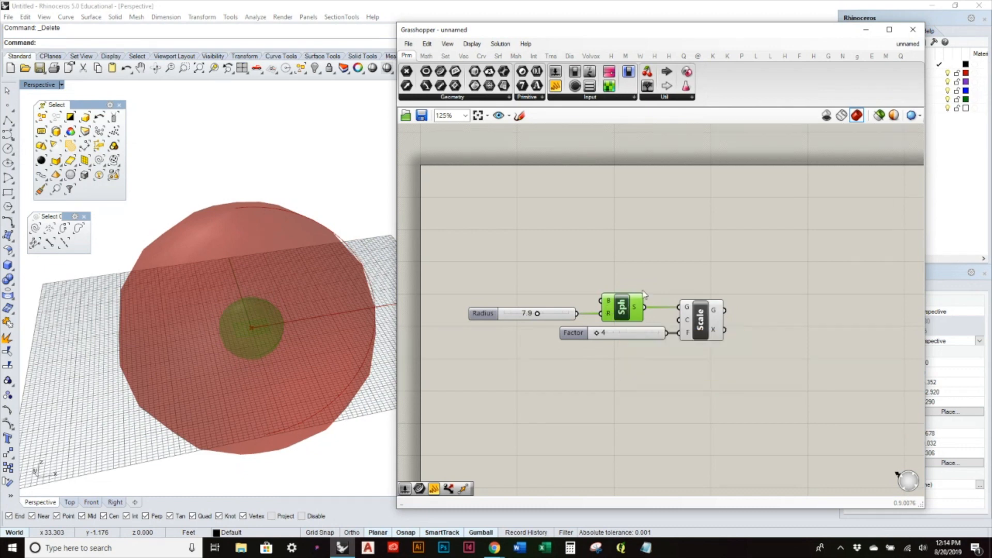
Shift the Scale component and the Factor slider slightly to the right, and highlight the scaled sphere's preview.
{"action": "left_click", "coordinate": [683, 268]}
{"action": "left_click_drag", "start_coordinate": [704, 315], "coordinate": [718, 316]}
{"action": "left_click_drag", "start_coordinate": [648, 336], "coordinate": [657, 337]}
{"action": "left_click", "coordinate": [736, 368]}
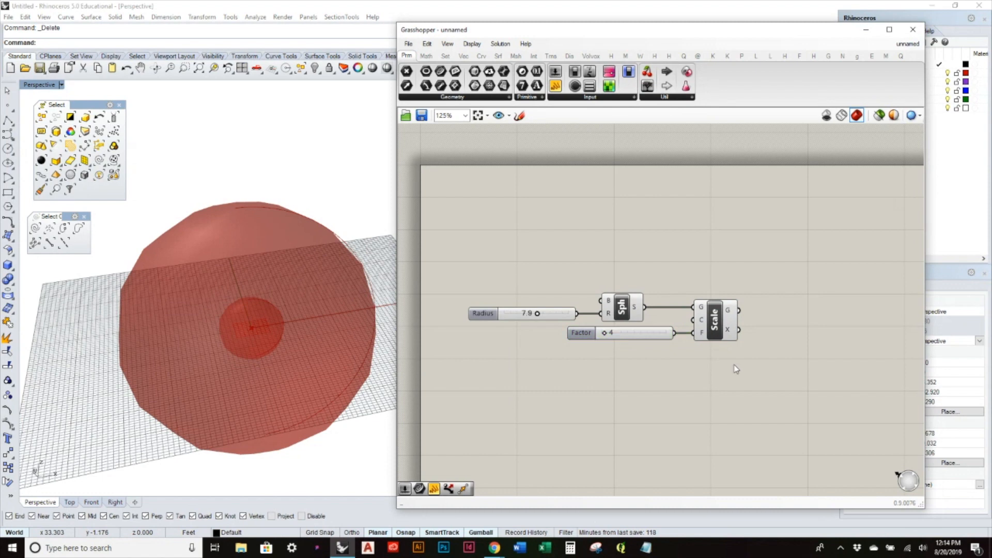
{"action": "left_click", "coordinate": [714, 320]}
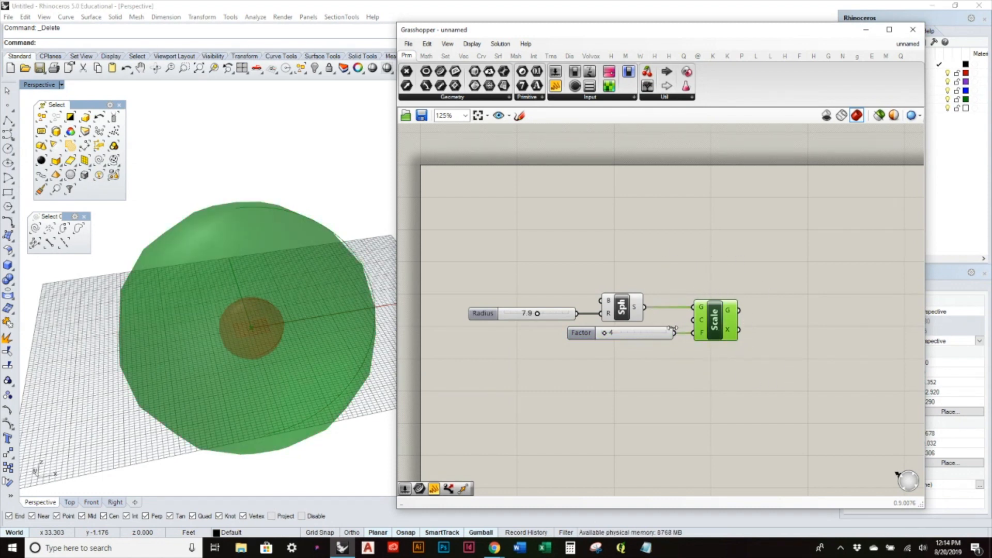
Highlight the Sphere and Scale components alternately to compare the original and scaled spheres in the viewport.
{"action": "left_click", "coordinate": [791, 304]}
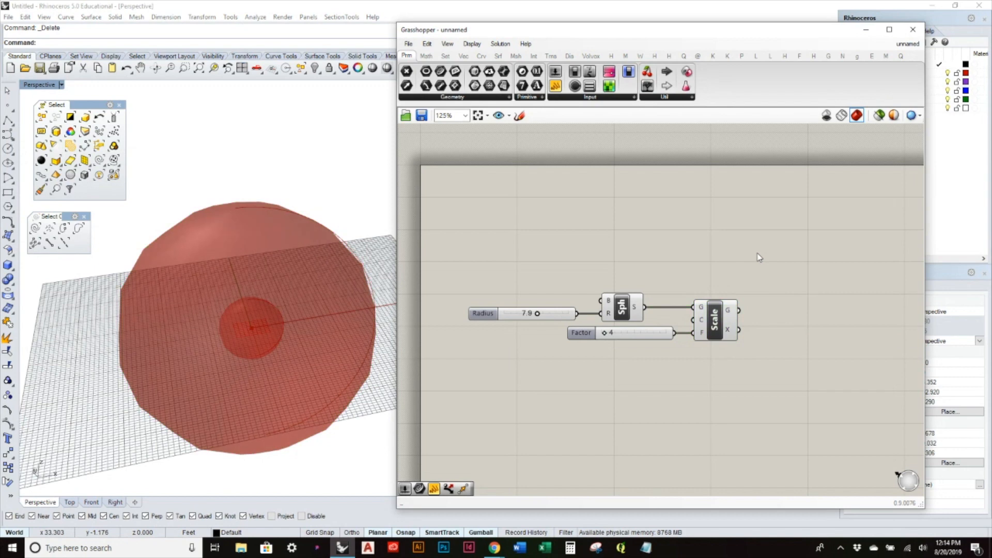
{"action": "left_click", "coordinate": [626, 311]}
{"action": "mouse_move", "coordinate": [254, 322]}
{"action": "right_mouse_down"}
{"action": "mouse_move", "coordinate": [244, 277]}
{"action": "mouse_move", "coordinate": [250, 323]}
{"action": "mouse_move", "coordinate": [255, 315]}
{"action": "right_mouse_up"}
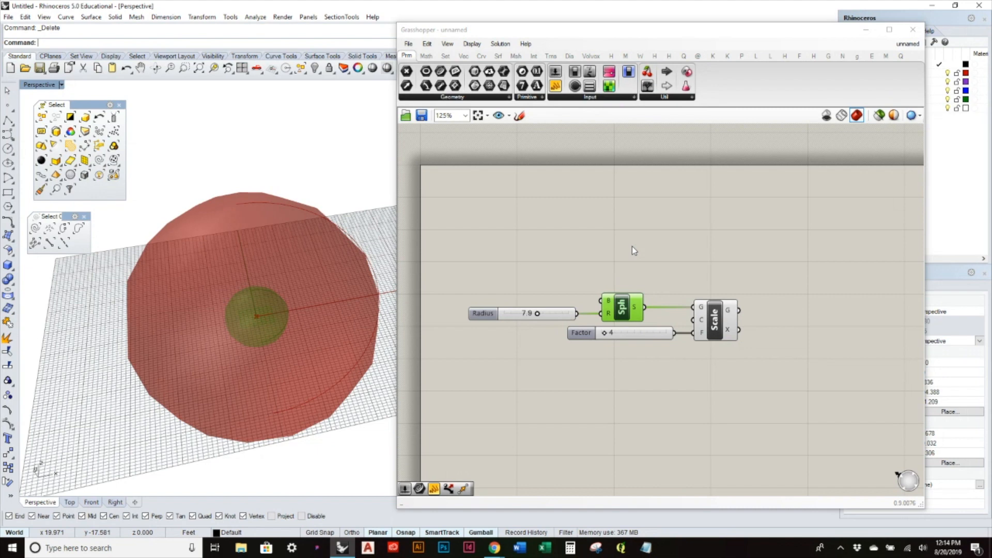
{"action": "left_click", "coordinate": [718, 329]}
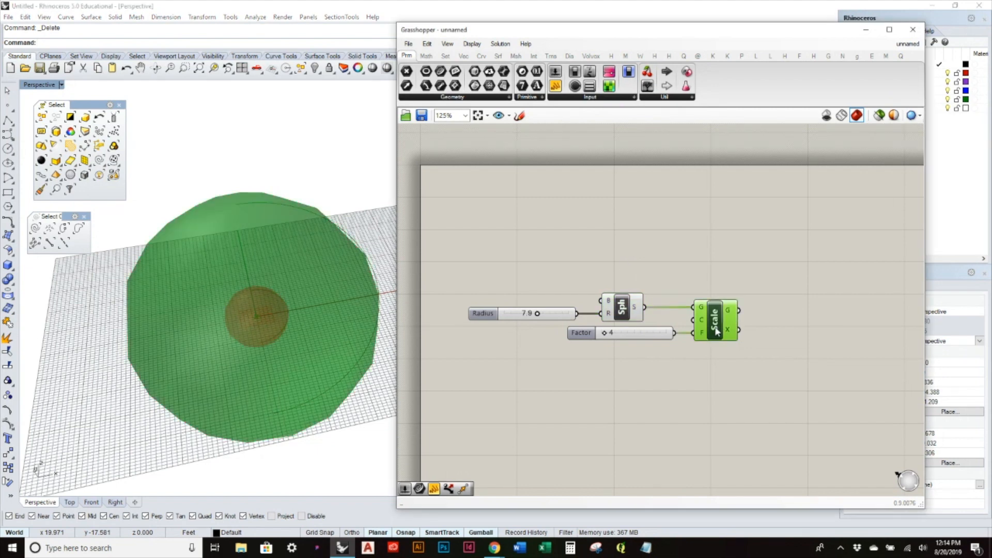
{"action": "left_click", "coordinate": [623, 309]}
{"action": "left_click", "coordinate": [718, 319]}
Turn off the Sphere component's preview and view the remaining geometry from another angle.
{"action": "left_click", "coordinate": [622, 309]}
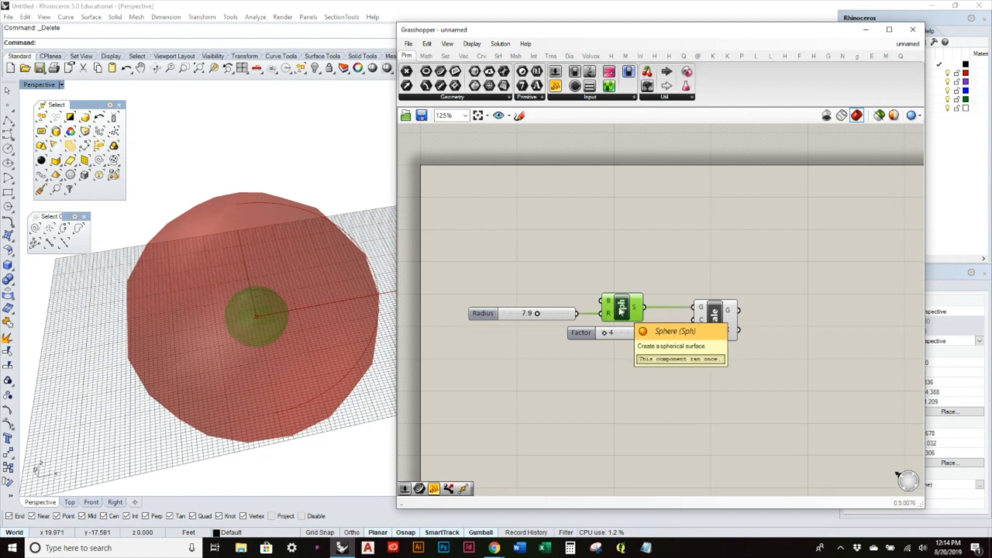
{"action": "right_click", "coordinate": [623, 308]}
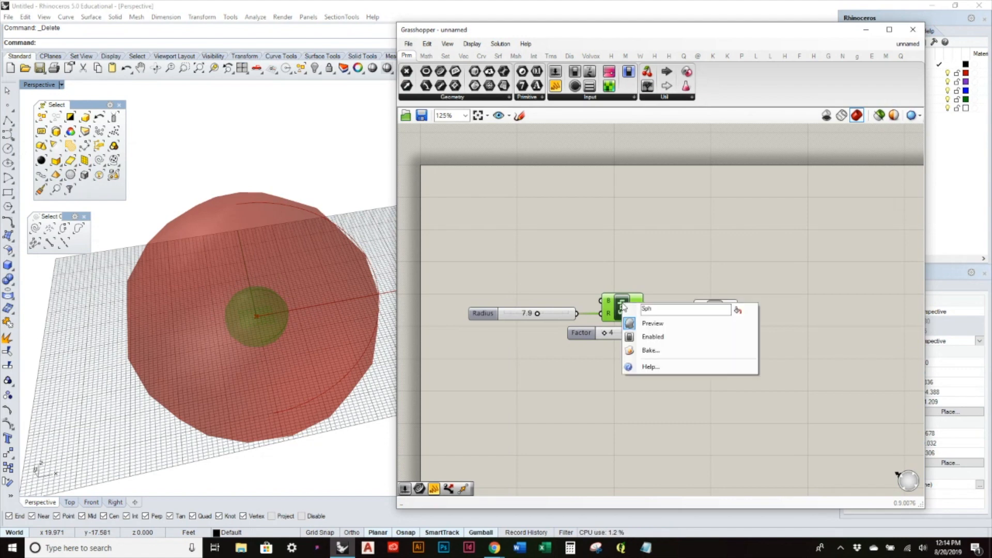
{"action": "left_click", "coordinate": [645, 323]}
{"action": "right_click_drag", "start_coordinate": [290, 269], "coordinate": [361, 248]}
Shift the Scale component and the Factor slider slightly further to the right on the canvas.
{"action": "left_click", "coordinate": [715, 324]}
{"action": "left_click_drag", "start_coordinate": [715, 324], "coordinate": [728, 324]}
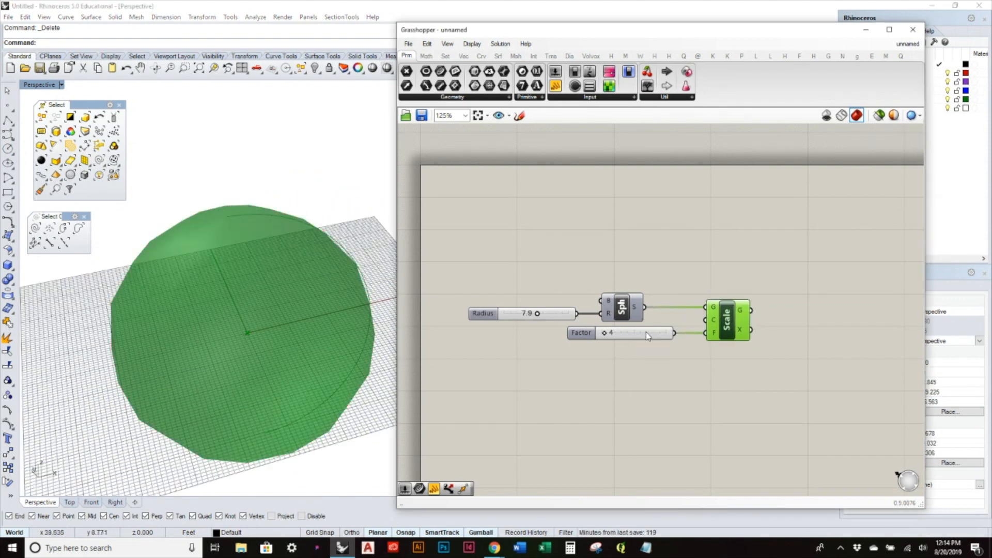
{"action": "left_click_drag", "start_coordinate": [646, 333], "coordinate": [665, 333]}
Turn the Sphere component's preview back on and clear the selection.
{"action": "left_click", "coordinate": [623, 307]}
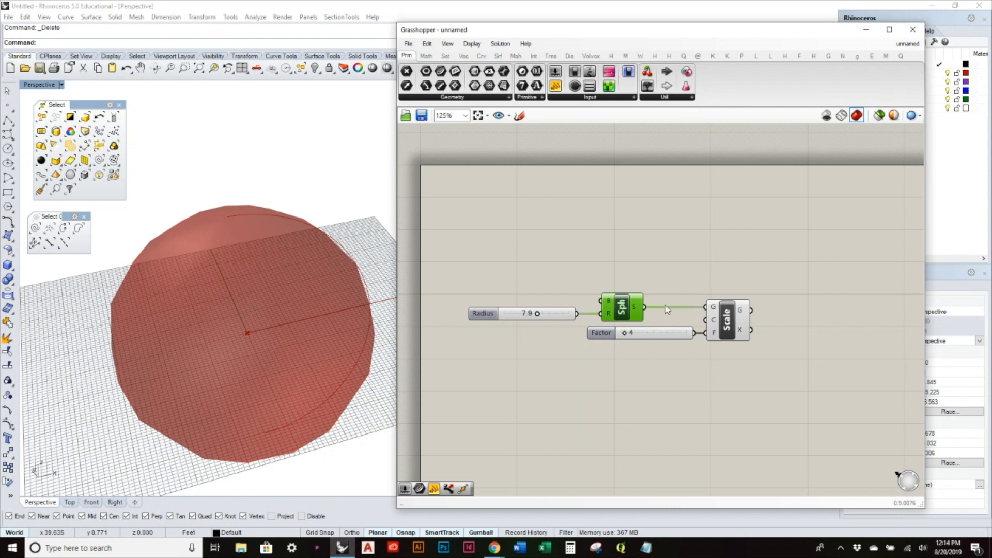
{"action": "left_click", "coordinate": [654, 245]}
{"action": "left_click", "coordinate": [624, 305]}
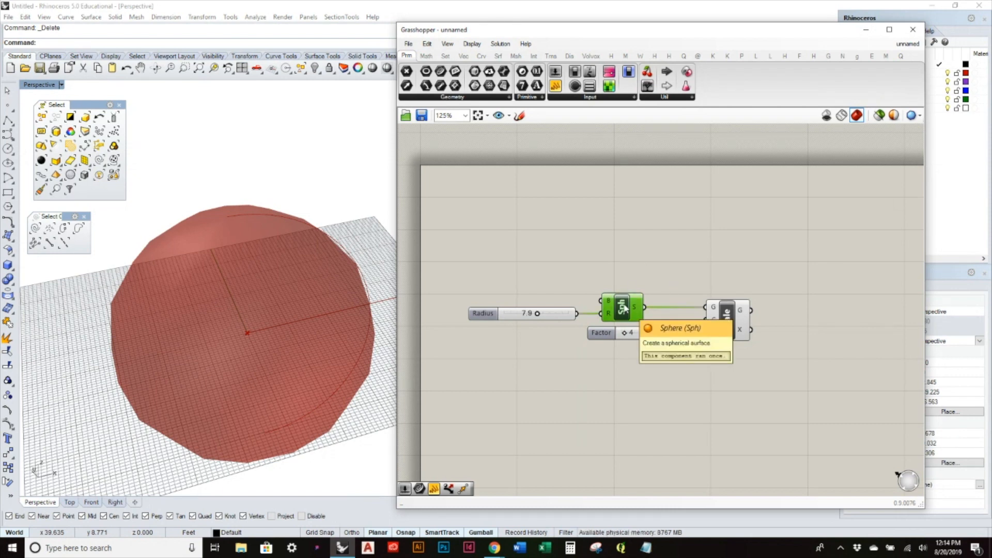
{"action": "right_click", "coordinate": [623, 308]}
{"action": "left_click", "coordinate": [658, 320]}
{"action": "left_click", "coordinate": [661, 254]}
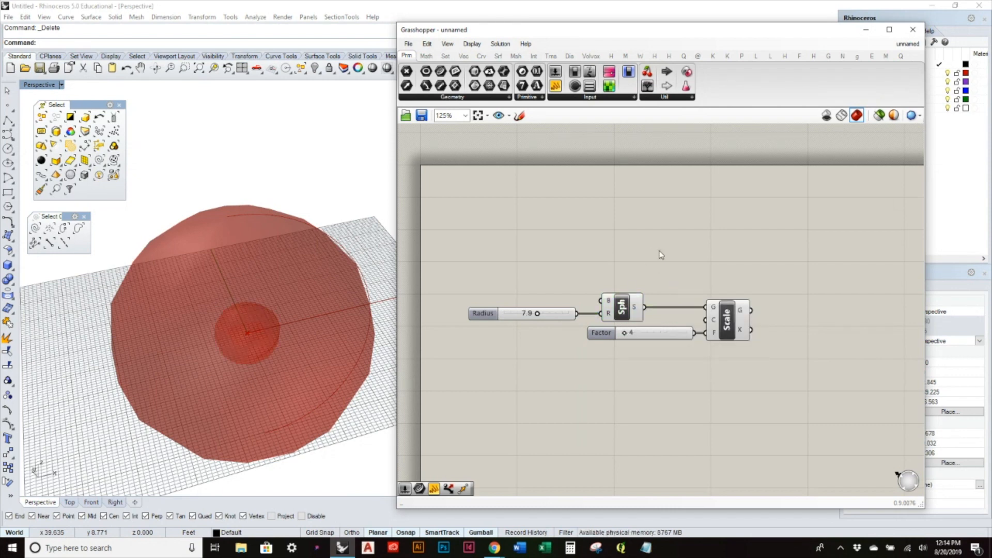
Disable the Scale component on the canvas.
{"action": "left_click", "coordinate": [738, 322]}
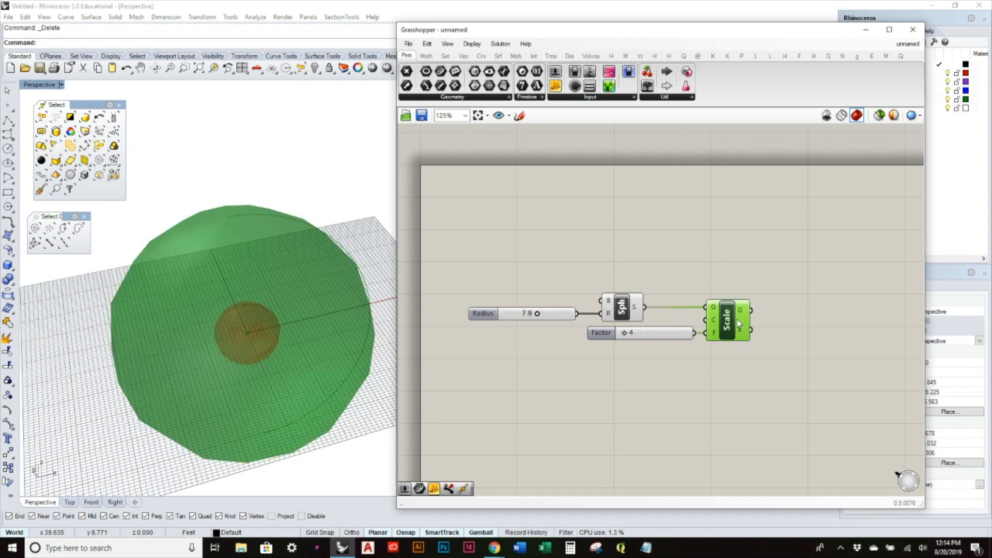
{"action": "right_click", "coordinate": [734, 324]}
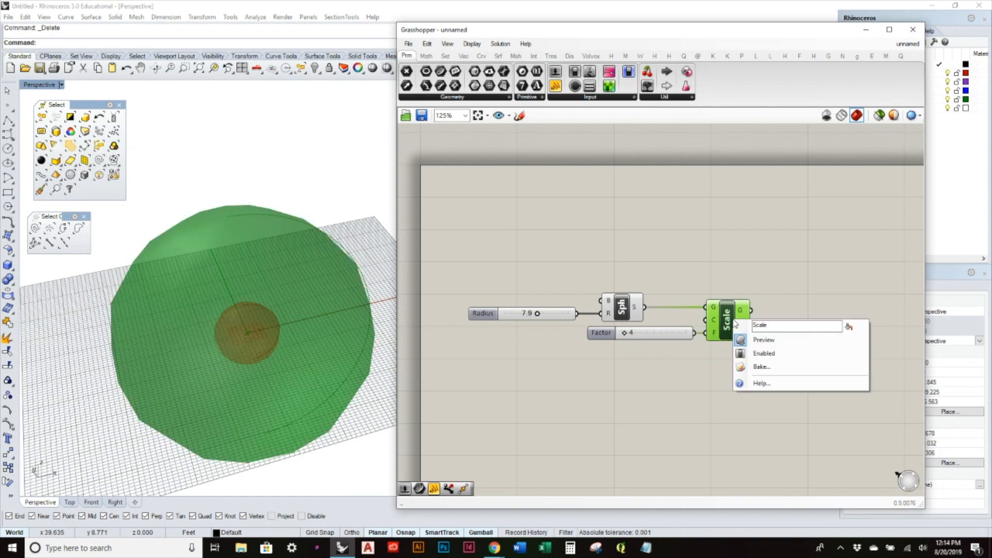
{"action": "left_click", "coordinate": [763, 353]}
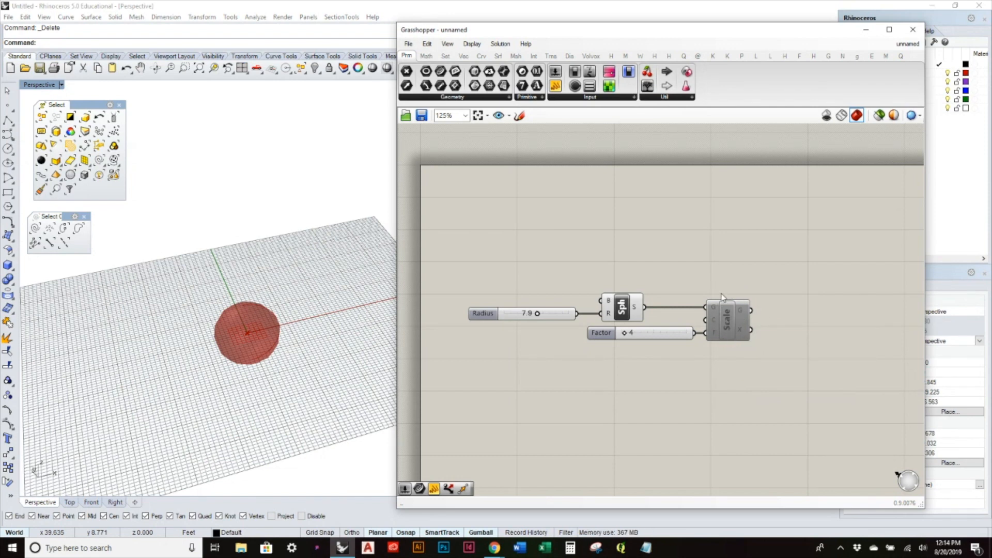
Enable the Scale component again and clear the selection.
{"action": "left_click", "coordinate": [728, 321]}
{"action": "right_click", "coordinate": [728, 320]}
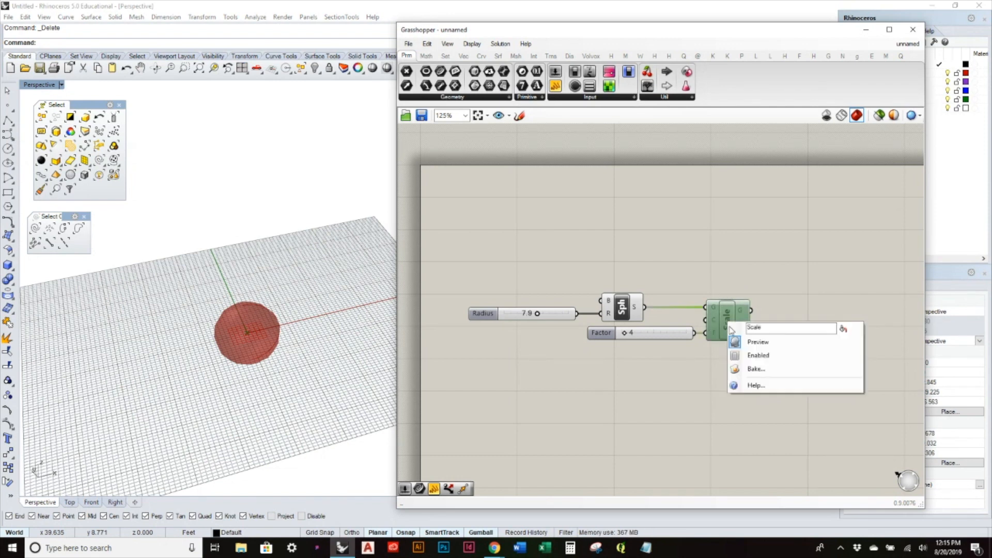
{"action": "left_click", "coordinate": [773, 353]}
{"action": "left_click", "coordinate": [780, 283]}
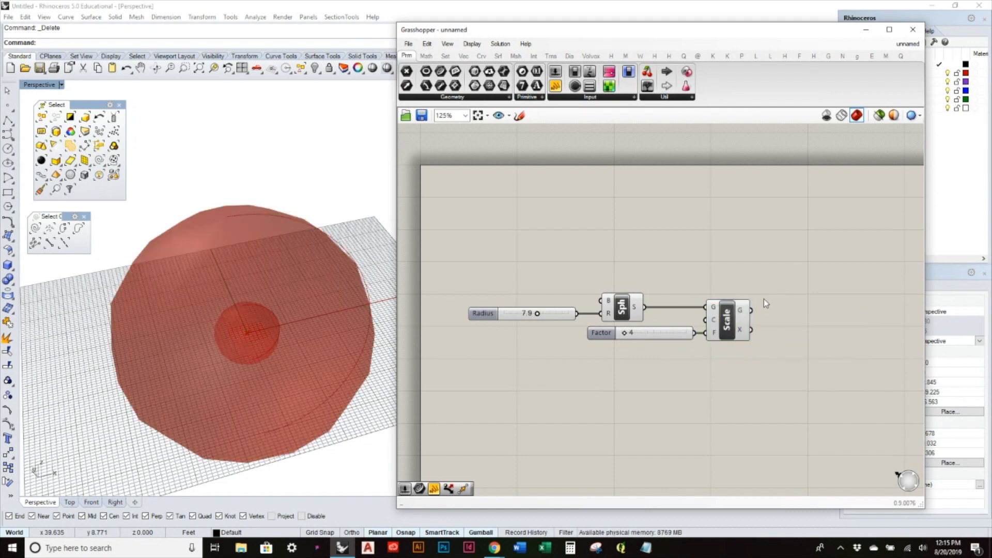
Move the Scale component slightly to the right and check its context options without changing any.
{"action": "left_click_drag", "start_coordinate": [739, 323], "coordinate": [750, 323]}
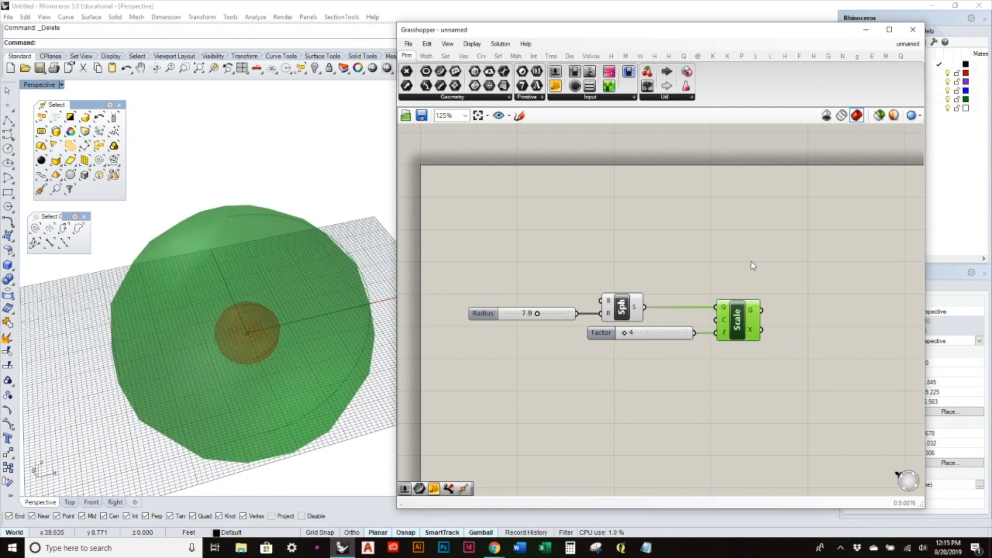
{"action": "left_click", "coordinate": [753, 265]}
{"action": "right_click", "coordinate": [738, 323]}
{"action": "left_click", "coordinate": [698, 265]}
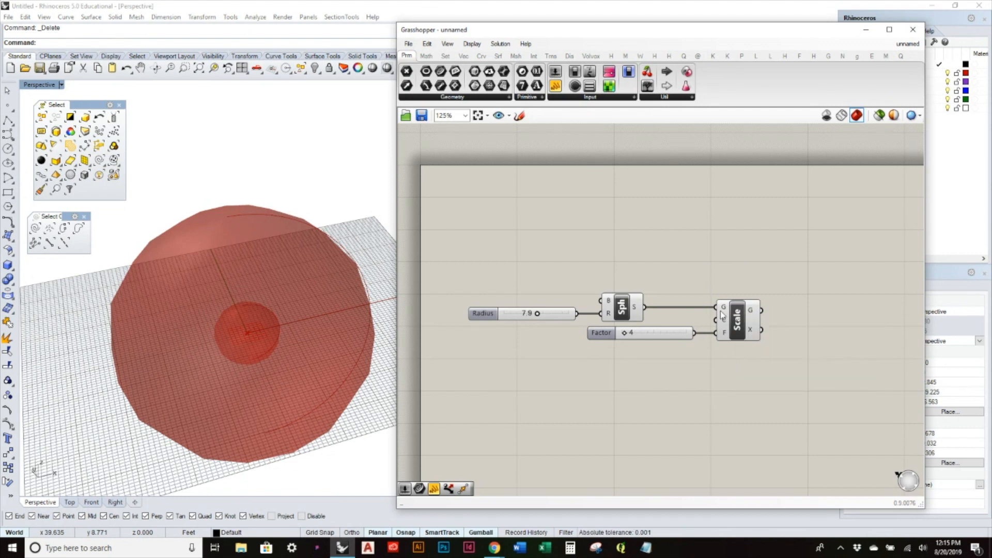
Compare the radial canvas menu's commands with the Sphere component selected and with nothing selected.
{"action": "left_click", "coordinate": [632, 316]}
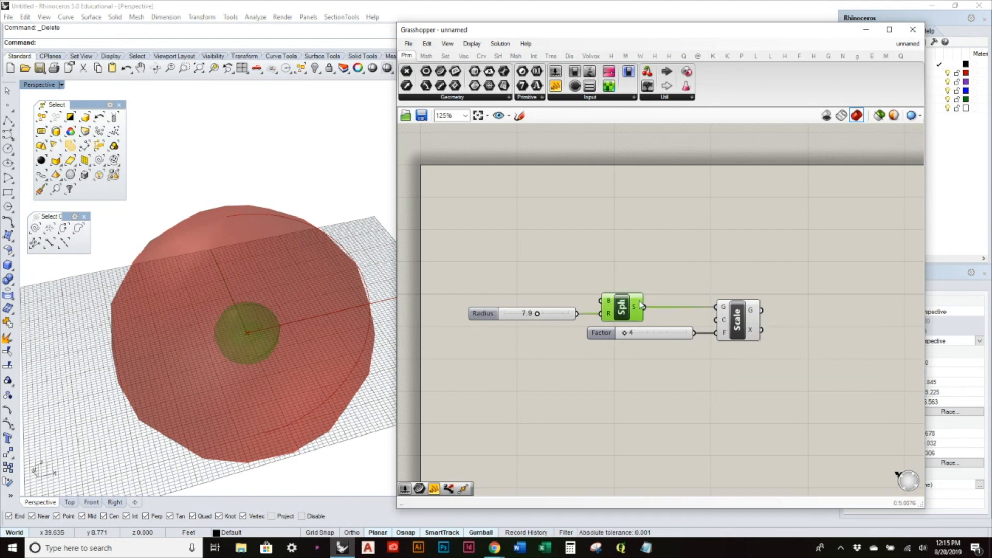
{"action": "middle_click", "coordinate": [737, 254]}
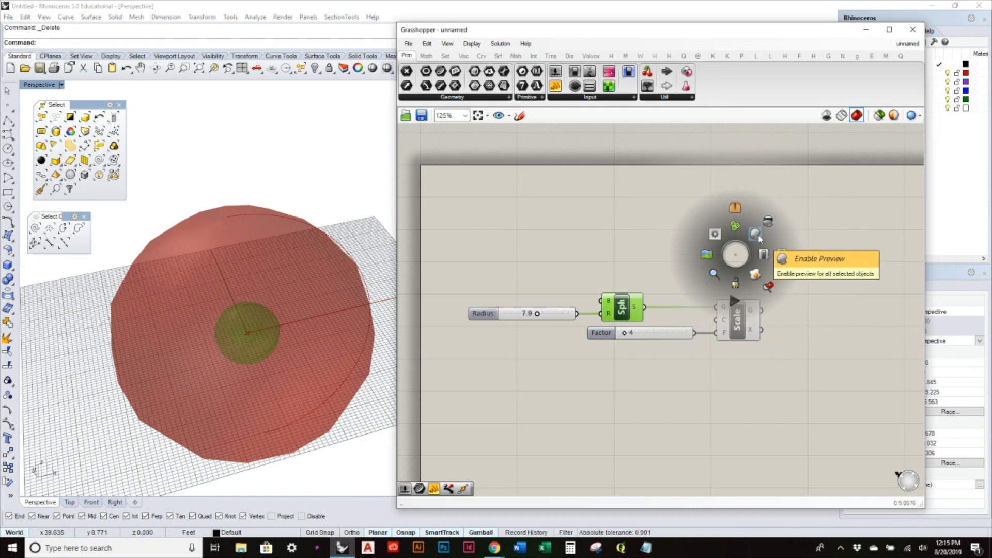
{"action": "left_click", "coordinate": [583, 210]}
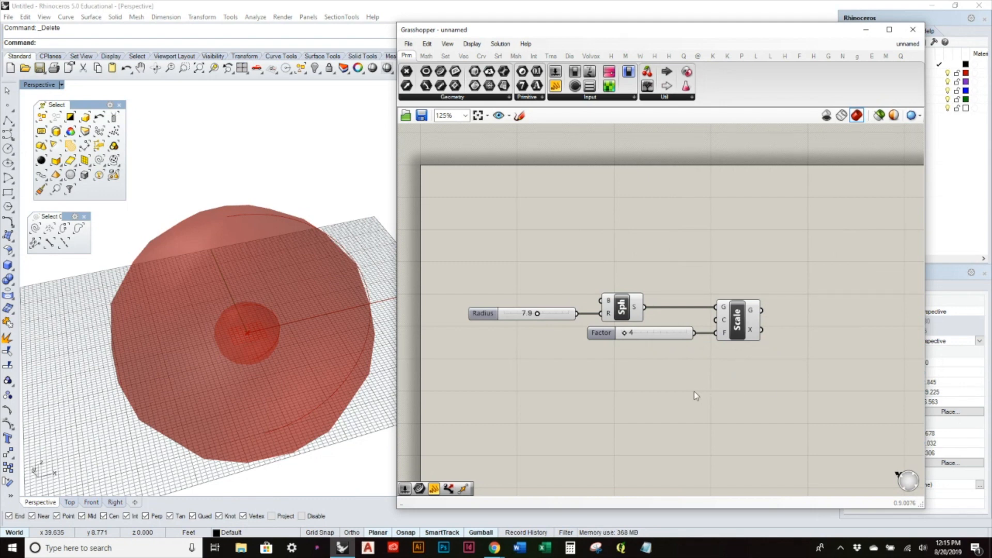
{"action": "middle_click", "coordinate": [688, 379]}
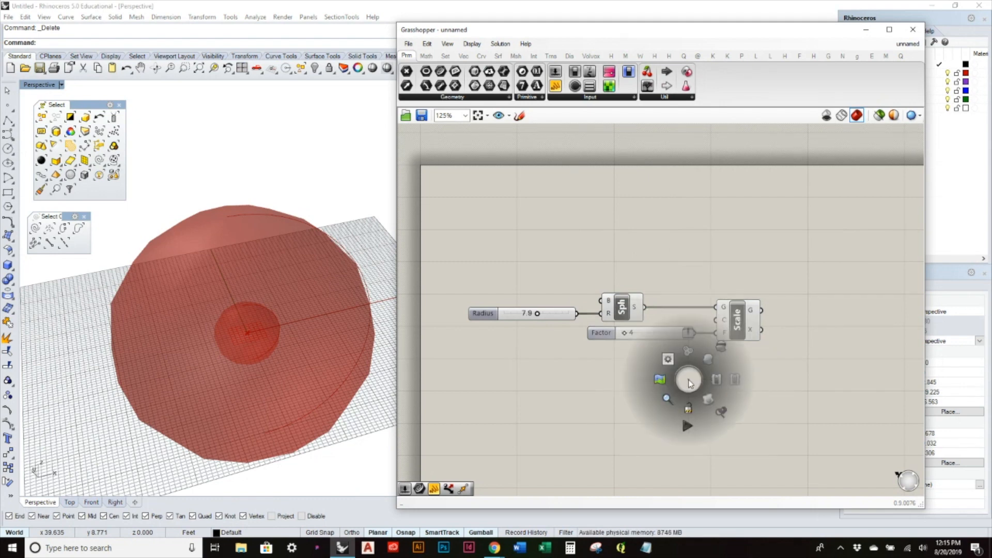
{"action": "left_click", "coordinate": [577, 386]}
Group the Radius and Factor sliders with the Sphere and Scale components.
{"action": "left_click_drag", "start_coordinate": [791, 364], "coordinate": [484, 238]}
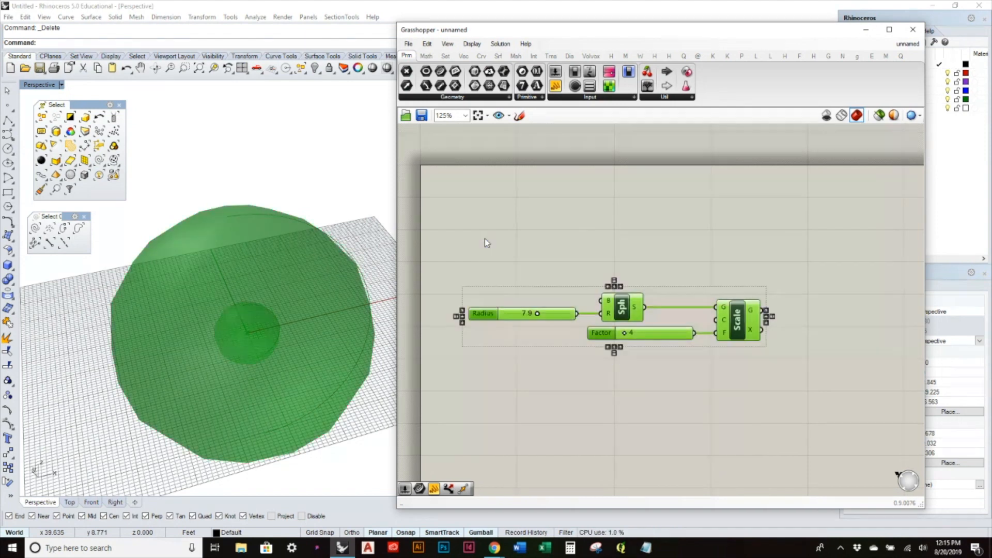
{"action": "middle_click", "coordinate": [568, 237]}
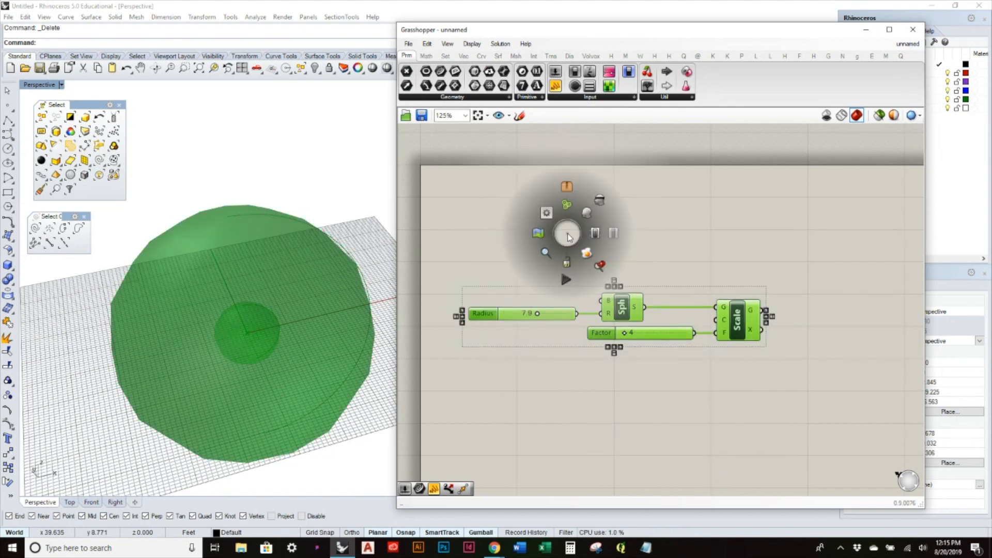
{"action": "left_click", "coordinate": [567, 207]}
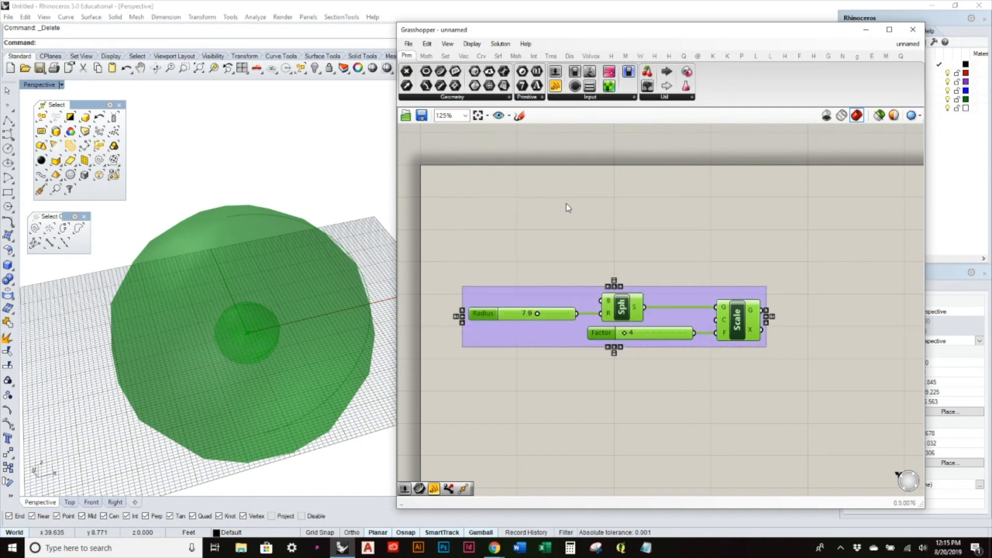
{"action": "left_click", "coordinate": [782, 215]}
Move the whole group of sliders and components slightly up and to the right on the canvas.
{"action": "mouse_move", "coordinate": [689, 295]}
{"action": "left_mouse_down"}
{"action": "mouse_move", "coordinate": [743, 224]}
{"action": "mouse_move", "coordinate": [671, 319]}
{"action": "mouse_move", "coordinate": [662, 299]}
{"action": "mouse_move", "coordinate": [701, 271]}
{"action": "mouse_move", "coordinate": [691, 236]}
{"action": "mouse_move", "coordinate": [677, 297]}
{"action": "left_mouse_up"}
{"action": "left_click", "coordinate": [578, 277]}
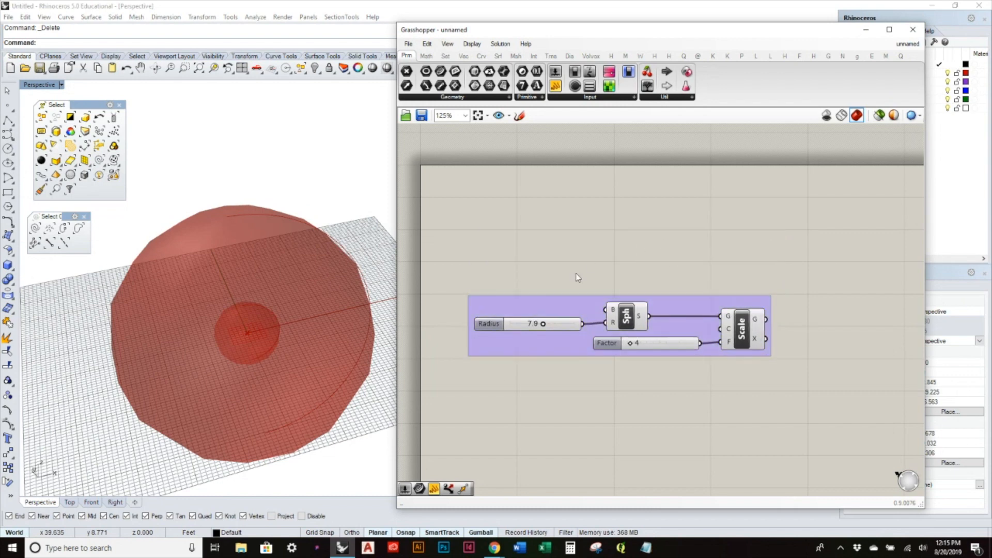
{"action": "left_click_drag", "start_coordinate": [565, 303], "coordinate": [591, 271]}
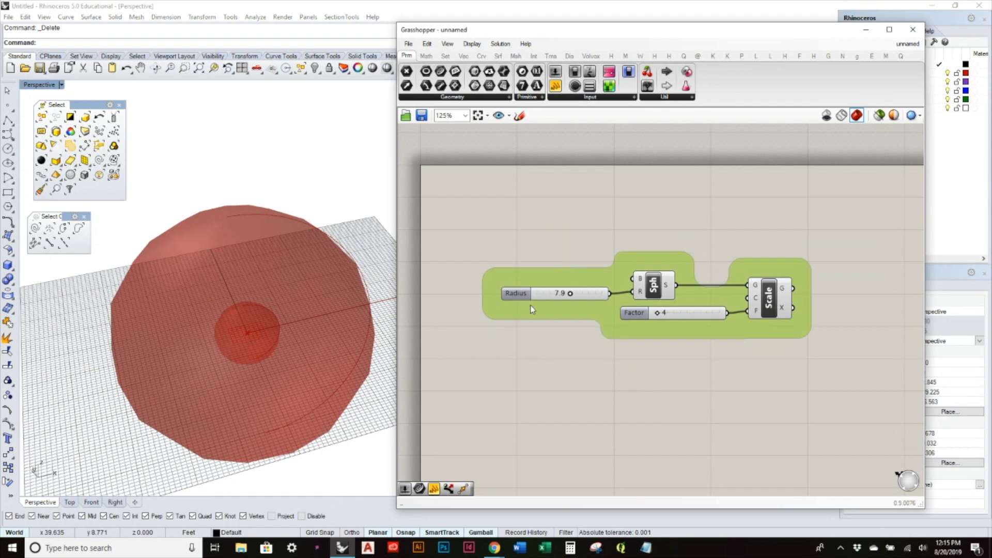
Delete the group frame around the four objects, keeping the objects themselves, and select them all.
{"action": "double_click", "coordinate": [623, 272]}
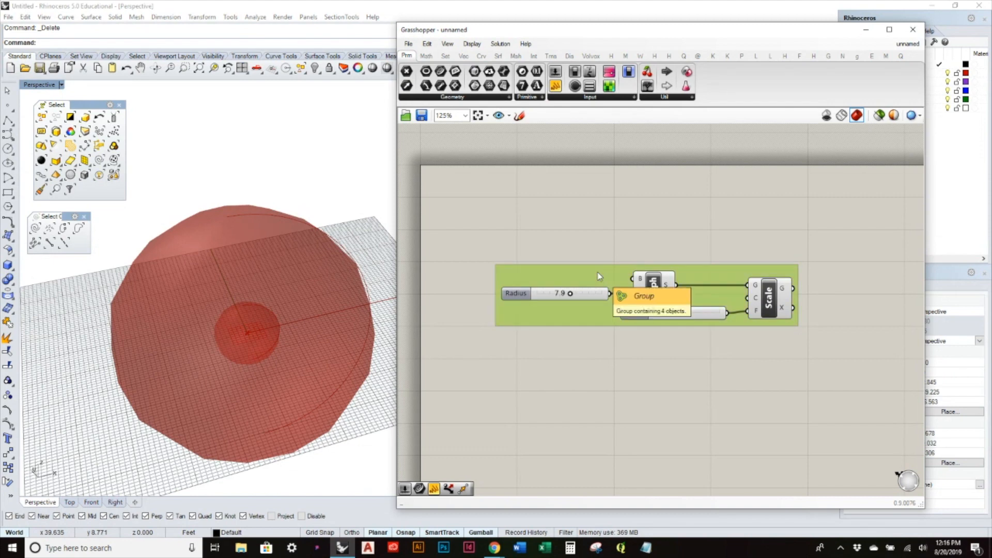
{"action": "key", "text": "Delete"}
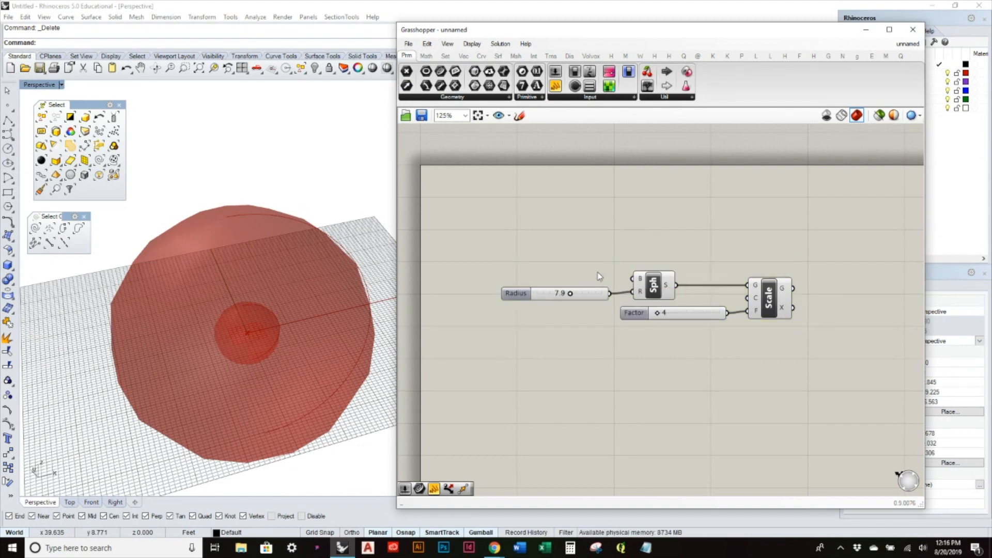
{"action": "left_click_drag", "start_coordinate": [847, 358], "coordinate": [553, 239]}
Deselect everything, then move the Scale component and the Factor slider to the left, closer to the Sphere component.
{"action": "left_click", "coordinate": [655, 258]}
{"action": "left_click_drag", "start_coordinate": [769, 299], "coordinate": [753, 298]}
{"action": "left_click_drag", "start_coordinate": [697, 313], "coordinate": [667, 311]}
Examine the Scale component's Center input and the Point entry among the geometry parameters.
{"action": "scroll", "coordinate": [785, 297], "scroll_direction": "up", "scroll_amount": 3}
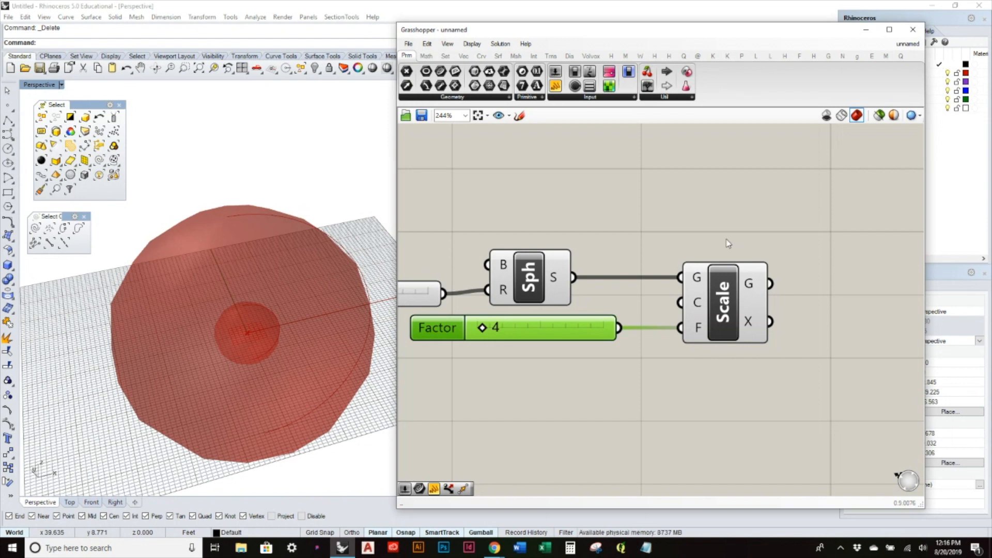
{"action": "mouse_move", "coordinate": [698, 285]}
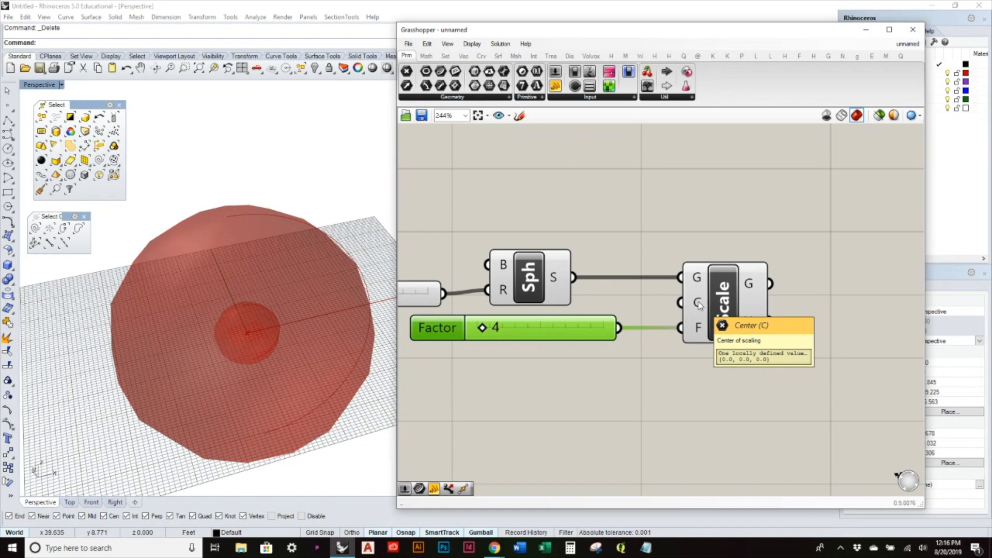
{"action": "left_click", "coordinate": [493, 98]}
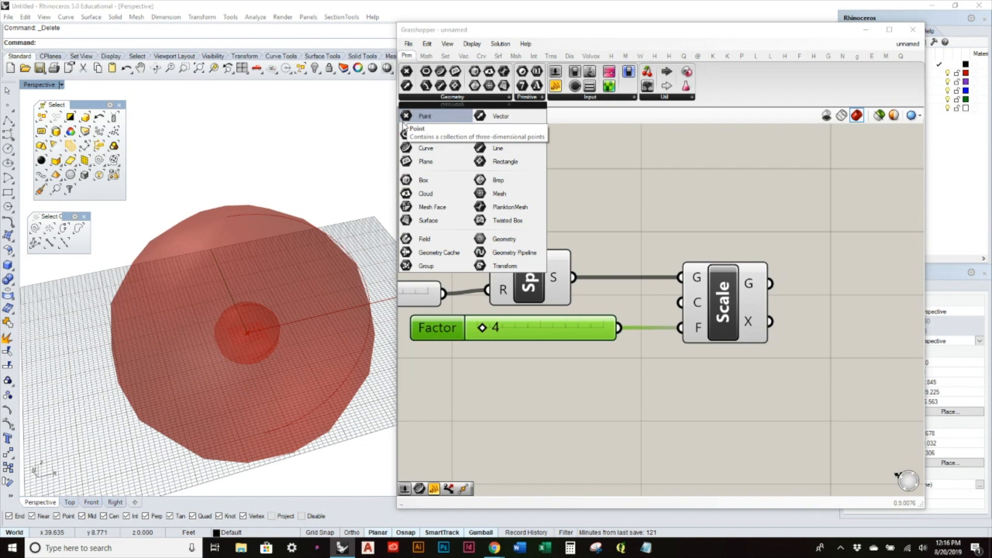
{"action": "left_click", "coordinate": [659, 209]}
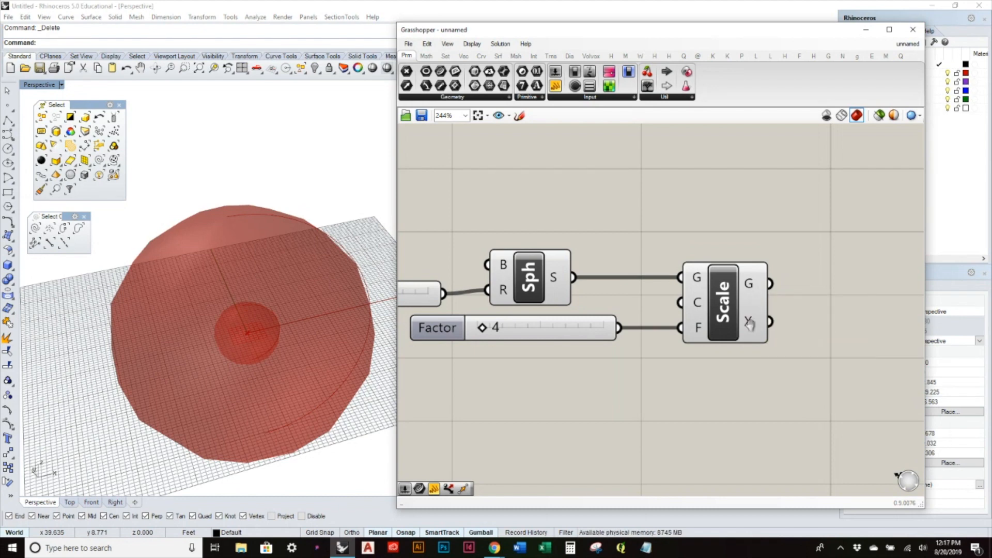
{"action": "right_click_drag", "start_coordinate": [753, 330], "coordinate": [642, 336]}
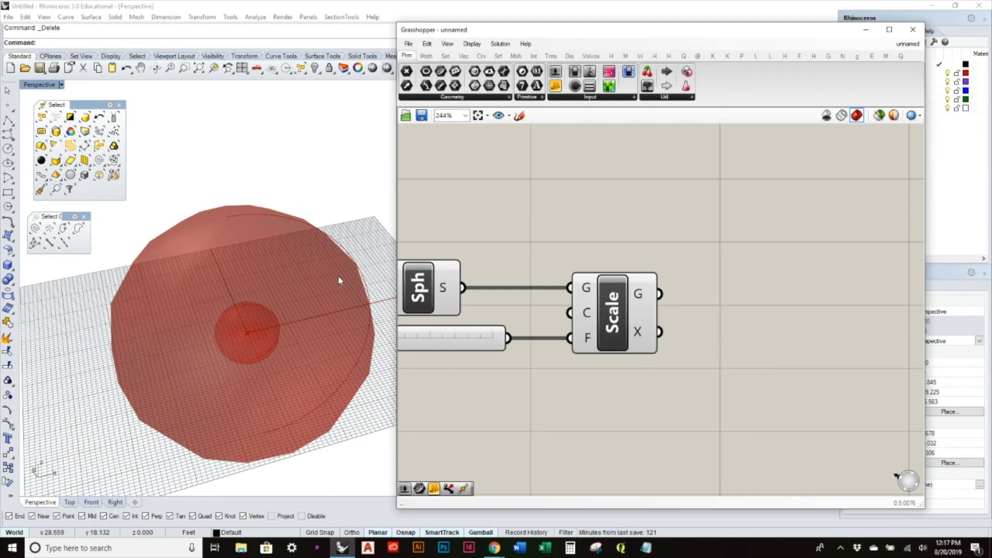
{"action": "scroll", "coordinate": [741, 288], "scroll_direction": "down", "scroll_amount": 2}
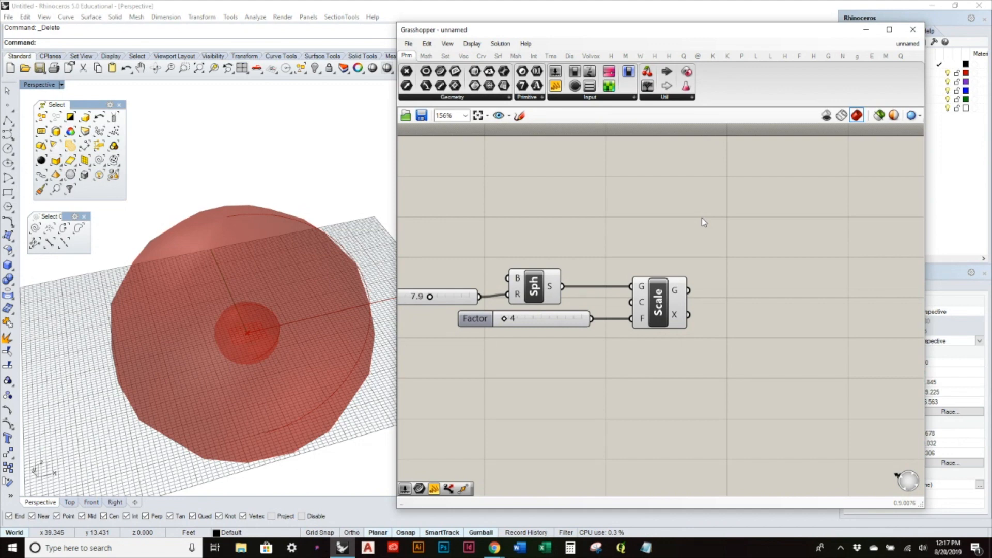
{"action": "scroll", "coordinate": [701, 218], "scroll_direction": "down", "scroll_amount": 2}
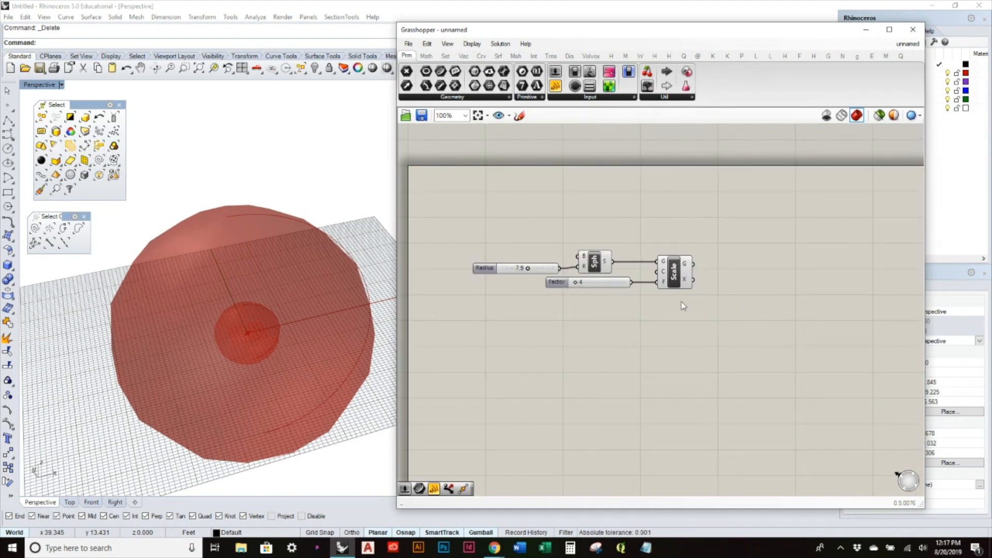
{"action": "scroll", "coordinate": [497, 255], "scroll_direction": "down", "scroll_amount": 1}
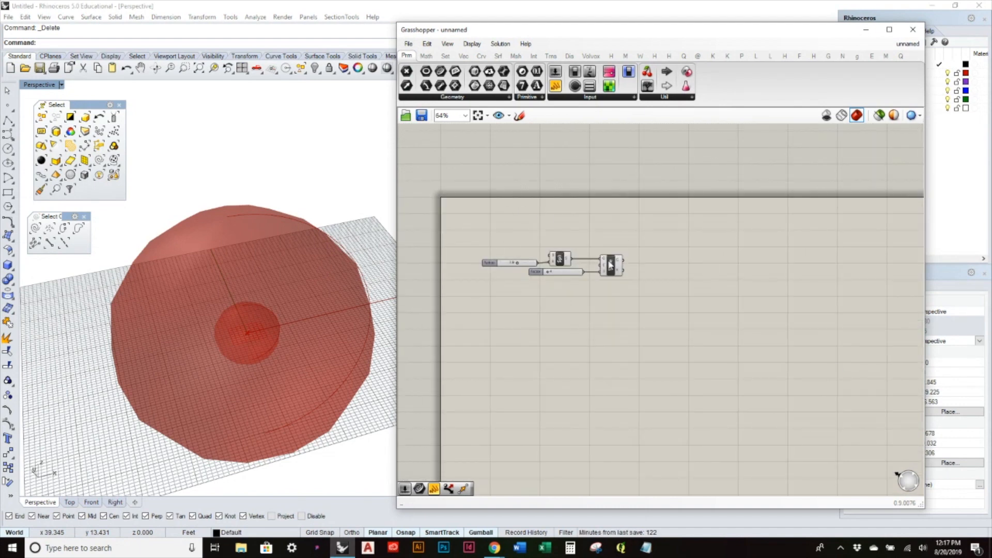
Move the Factor slider slightly lower, nudge the Radius slider down in line with the Sphere's R input, and shift the Sphere component slightly left.
{"action": "scroll", "coordinate": [632, 265], "scroll_direction": "up", "scroll_amount": 1}
{"action": "scroll", "coordinate": [606, 260], "scroll_direction": "up", "scroll_amount": 2}
{"action": "left_click", "coordinate": [604, 264]}
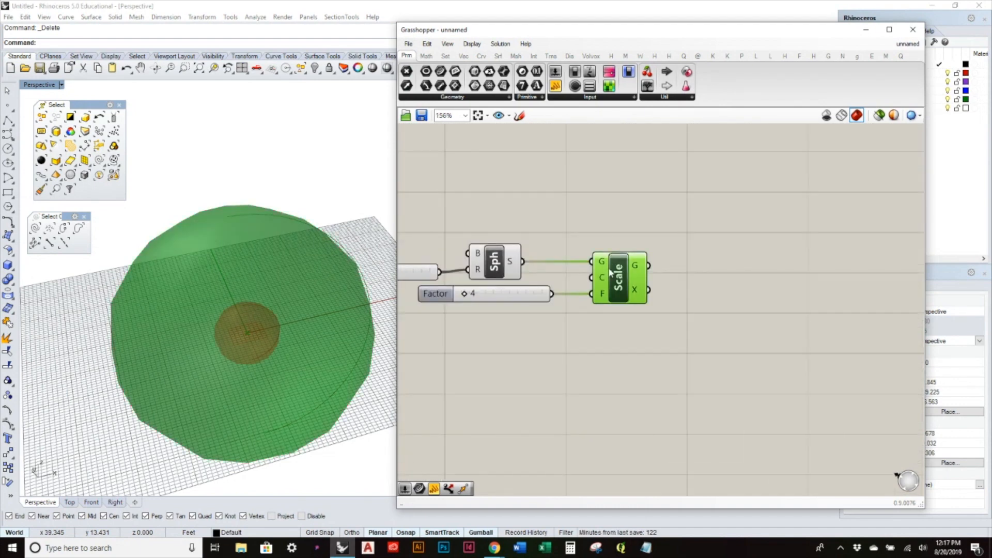
{"action": "left_click_drag", "start_coordinate": [533, 296], "coordinate": [533, 312]}
{"action": "left_click", "coordinate": [536, 287]}
{"action": "right_click_drag", "start_coordinate": [536, 287], "coordinate": [695, 289]}
{"action": "left_click", "coordinate": [578, 277]}
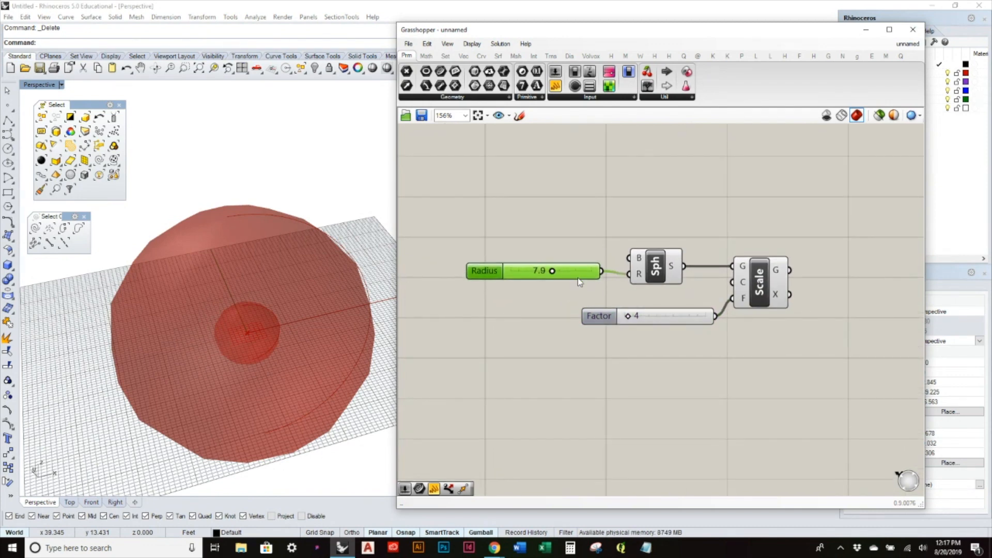
{"action": "left_click_drag", "start_coordinate": [657, 270], "coordinate": [653, 270]}
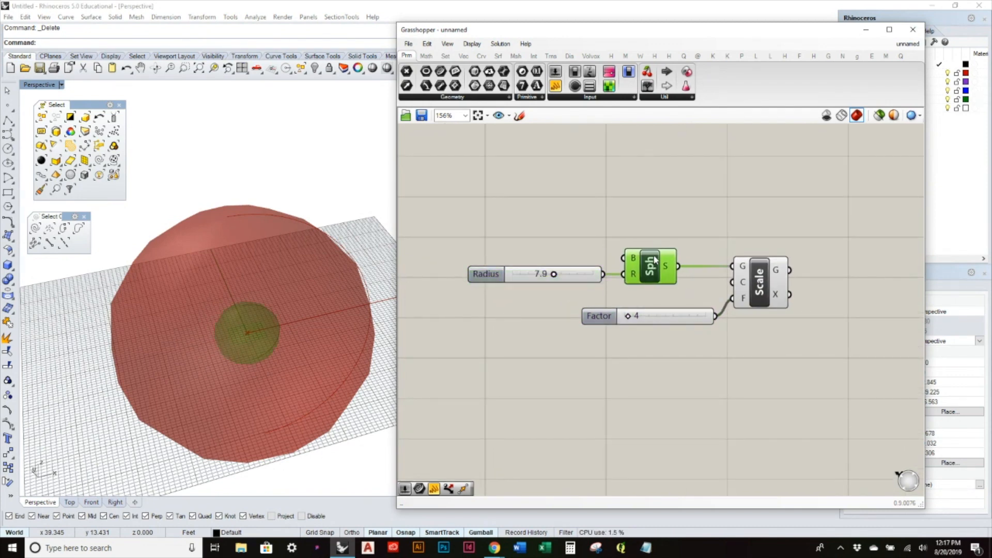
{"action": "left_click", "coordinate": [650, 230]}
{"action": "scroll", "coordinate": [528, 284], "scroll_direction": "down", "scroll_amount": 3}
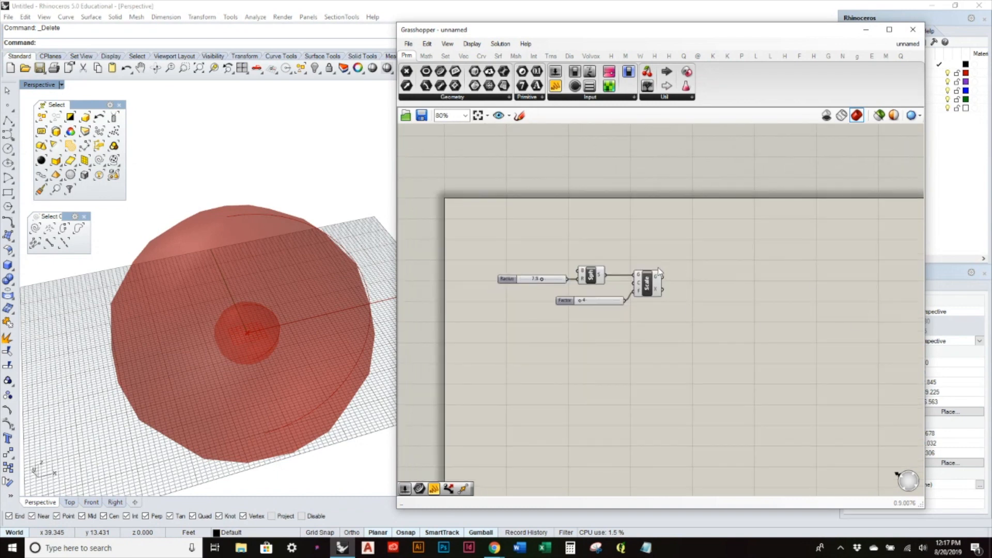
Group the Factor slider on its own and move the group to a spot below the Sphere component.
{"action": "scroll", "coordinate": [651, 269], "scroll_direction": "up", "scroll_amount": 3}
{"action": "left_click", "coordinate": [551, 333]}
{"action": "mouse_move", "coordinate": [625, 278]}
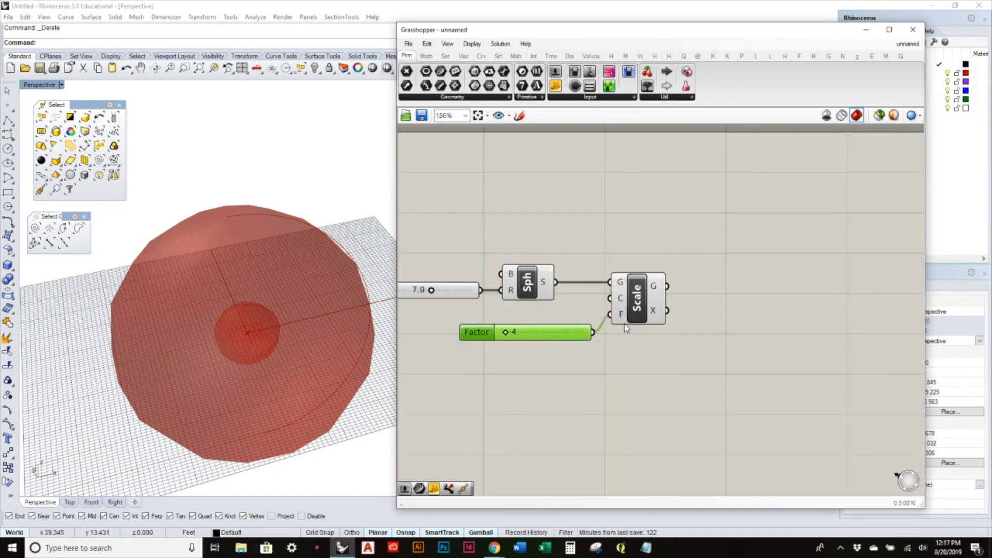
{"action": "key", "text": "ctrl+g"}
{"action": "left_click_drag", "start_coordinate": [580, 320], "coordinate": [556, 315]}
{"action": "left_click", "coordinate": [615, 343]}
{"action": "mouse_move", "coordinate": [482, 328]}
{"action": "left_mouse_down"}
{"action": "mouse_move", "coordinate": [533, 330]}
{"action": "mouse_move", "coordinate": [495, 331]}
{"action": "mouse_move", "coordinate": [480, 346]}
{"action": "left_mouse_up"}
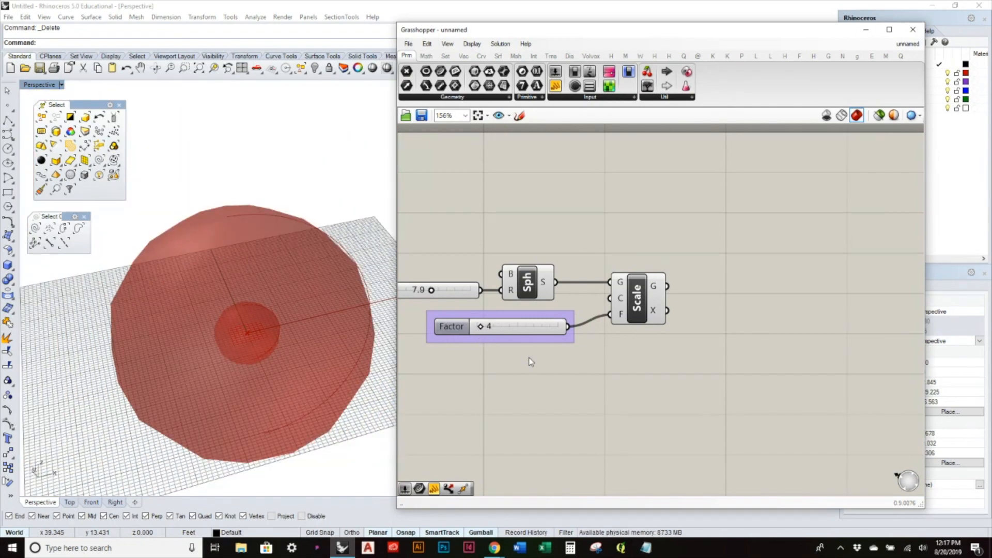
{"action": "right_click_drag", "start_coordinate": [532, 359], "coordinate": [604, 365]}
{"action": "left_click_drag", "start_coordinate": [633, 349], "coordinate": [631, 381]}
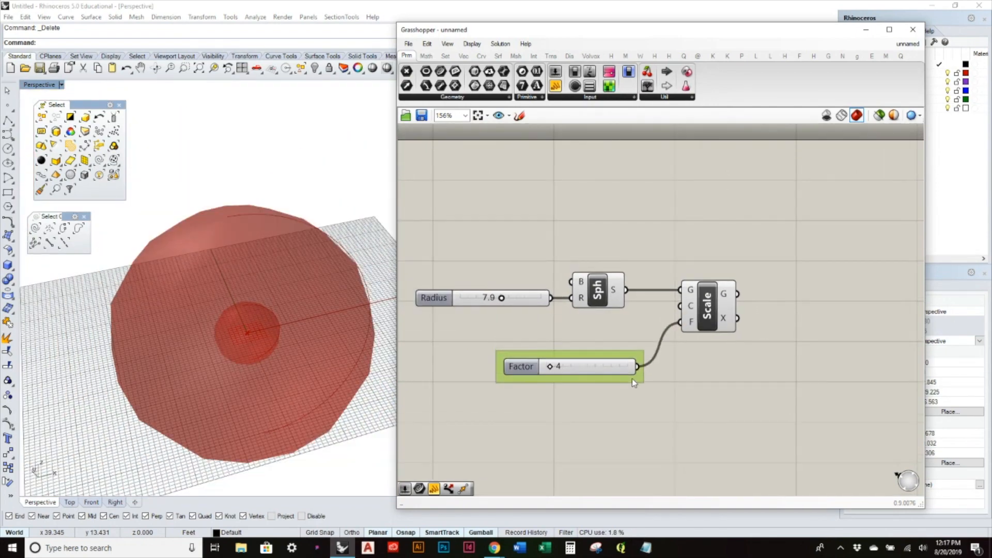
Delete the group around the Factor slider, keeping the slider, and move it up level with the Scale component's F input.
{"action": "left_click", "coordinate": [631, 354]}
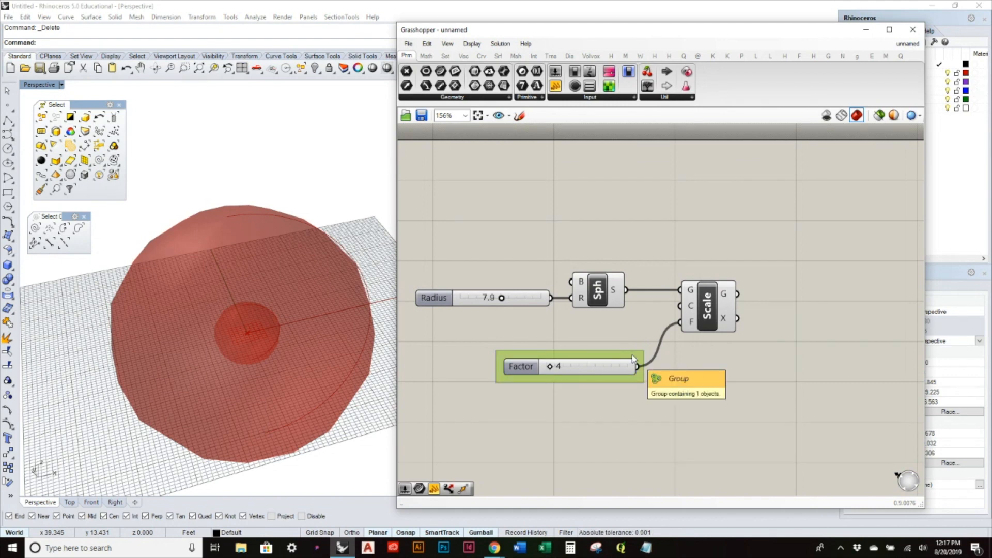
{"action": "key", "text": "Delete"}
{"action": "left_click_drag", "start_coordinate": [626, 368], "coordinate": [649, 324]}
{"action": "left_click", "coordinate": [675, 362]}
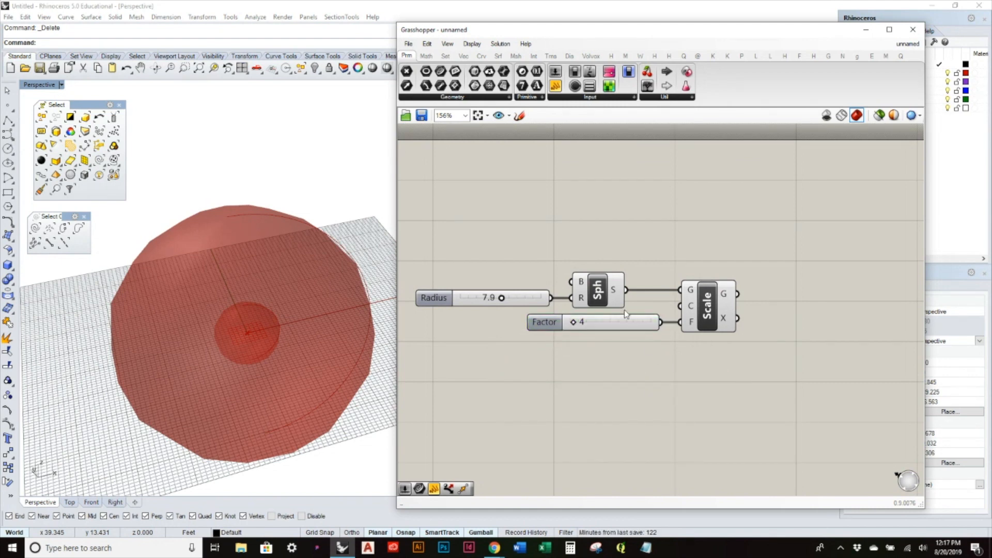
{"action": "scroll", "coordinate": [663, 263], "scroll_direction": "down", "scroll_amount": 5}
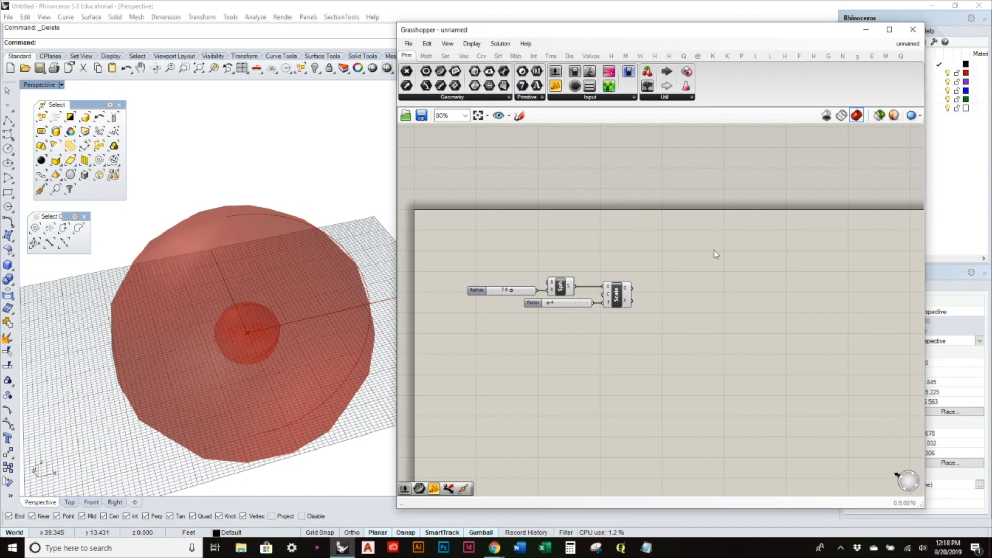
{"action": "scroll", "coordinate": [519, 263], "scroll_direction": "up", "scroll_amount": 3}
{"action": "scroll", "coordinate": [519, 264], "scroll_direction": "down", "scroll_amount": 2}
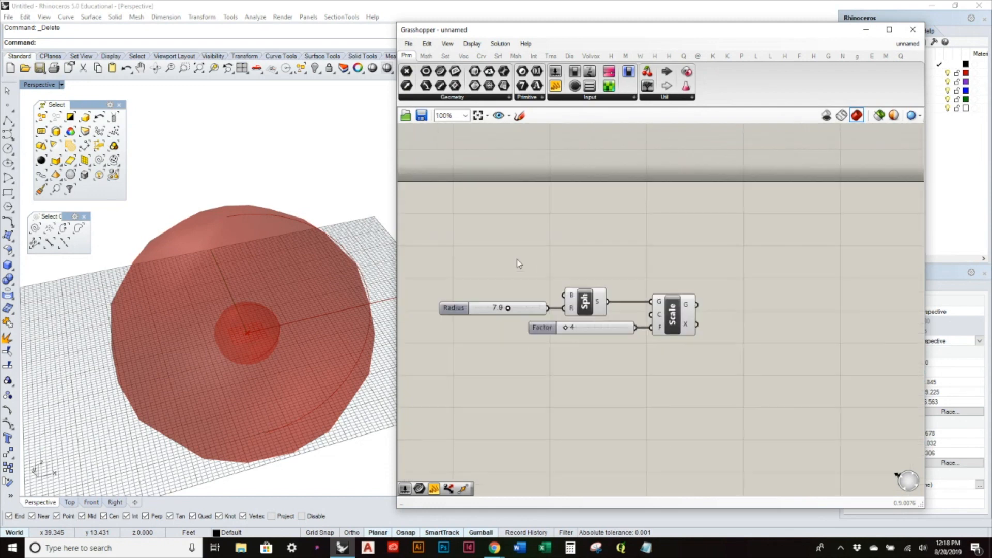